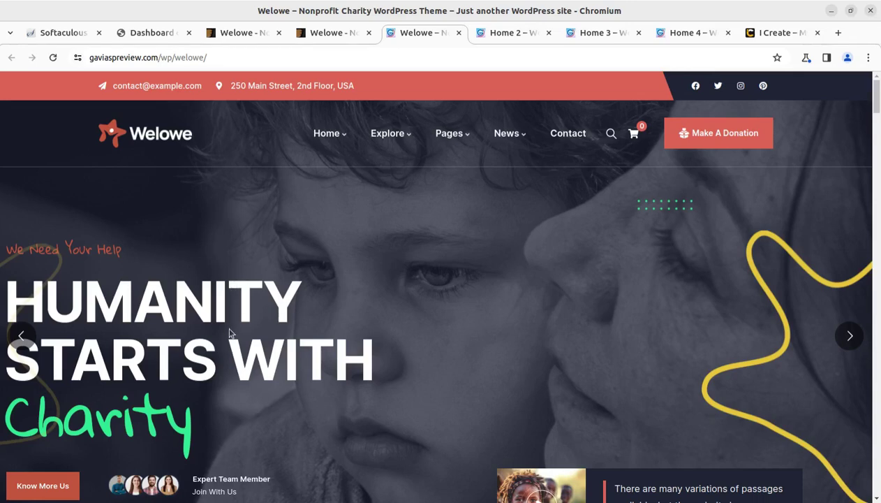
- Look through the opening sections of the Home 2, Home 3 and Home 4 Welowe demos and return to the main demo
{"action": "left_click", "coordinate": [510, 37]}
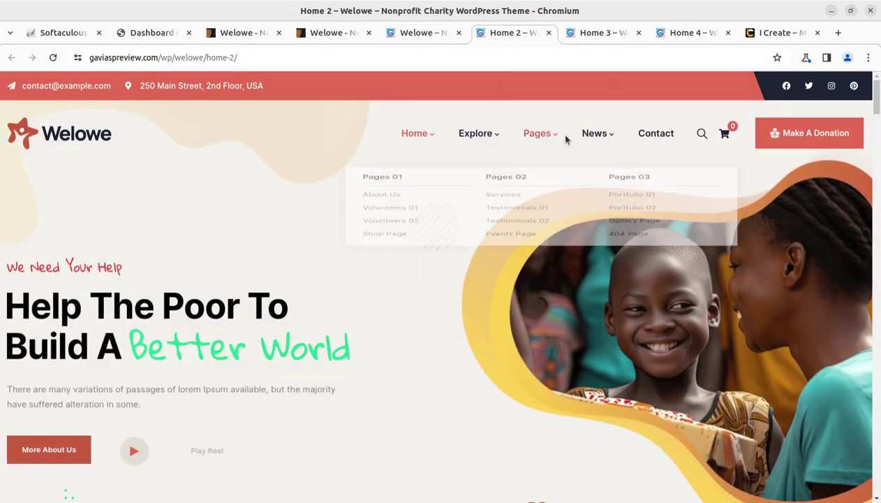
{"action": "left_click", "coordinate": [591, 35]}
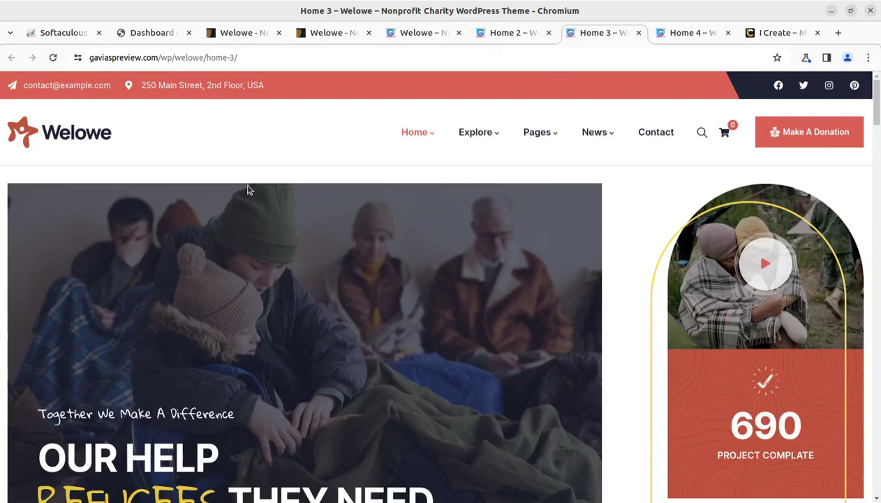
{"action": "left_click", "coordinate": [693, 35]}
{"action": "scroll", "coordinate": [501, 198], "scroll_direction": "up", "scroll_amount": 4}
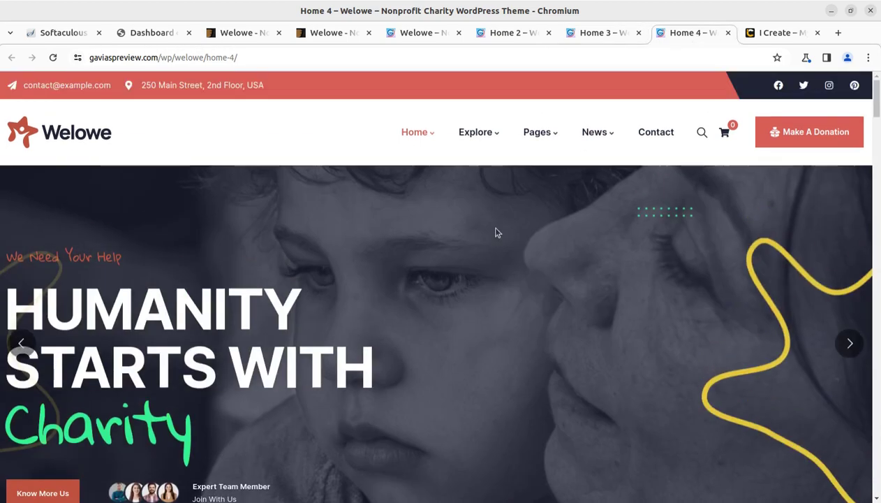
{"action": "left_click", "coordinate": [590, 33]}
{"action": "left_click", "coordinate": [505, 35]}
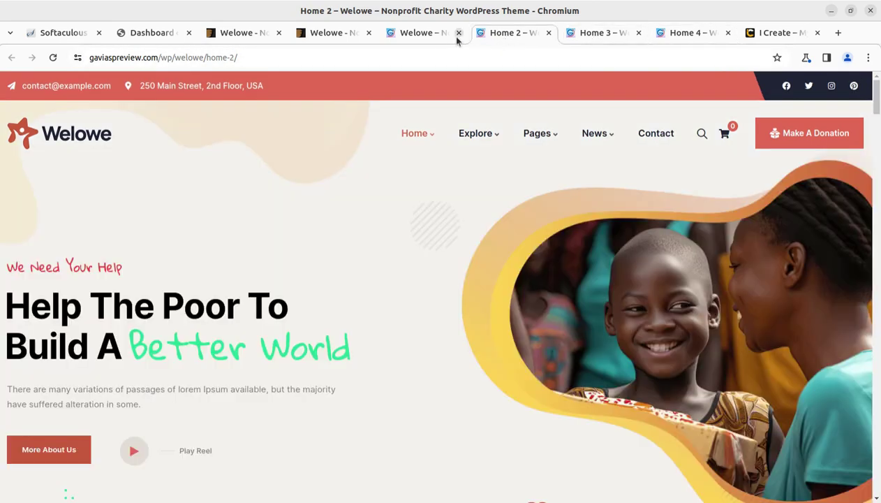
{"action": "left_click", "coordinate": [424, 34]}
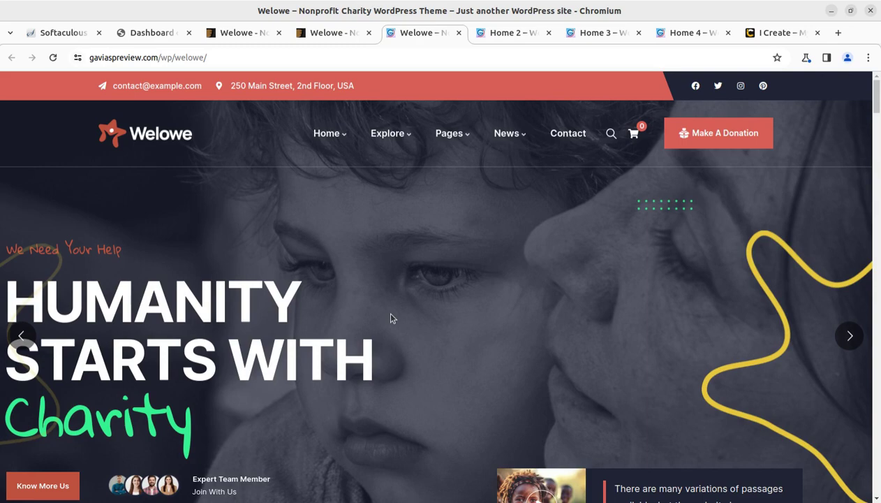
- Examine the Welowe listing on ThemeForest, highlighting part of its title and its published and last-update dates
{"action": "left_click", "coordinate": [238, 35]}
{"action": "left_click_drag", "start_coordinate": [145, 197], "coordinate": [292, 196]}
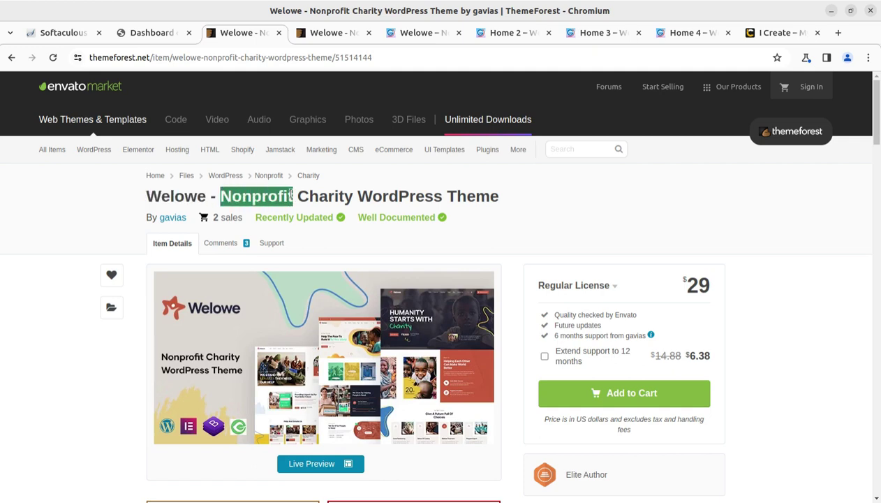
{"action": "left_click", "coordinate": [614, 201]}
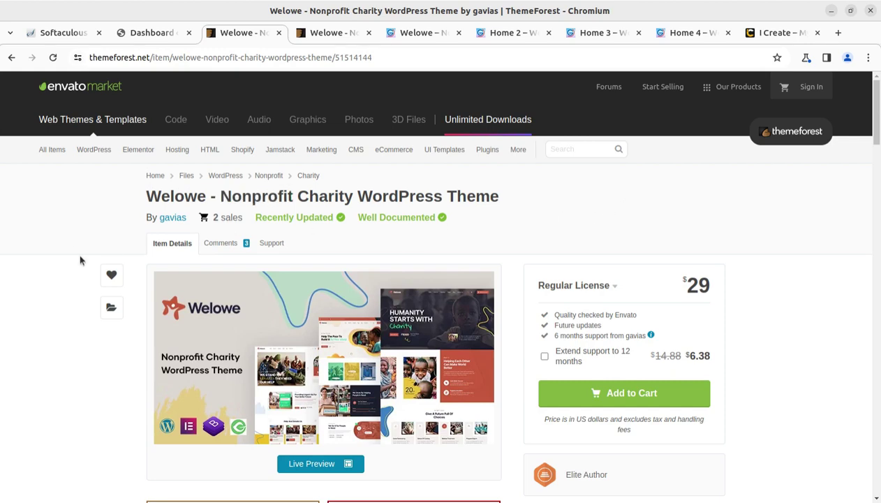
{"action": "scroll", "coordinate": [630, 358], "scroll_direction": "down", "scroll_amount": 1}
{"action": "scroll", "coordinate": [631, 358], "scroll_direction": "down", "scroll_amount": 6}
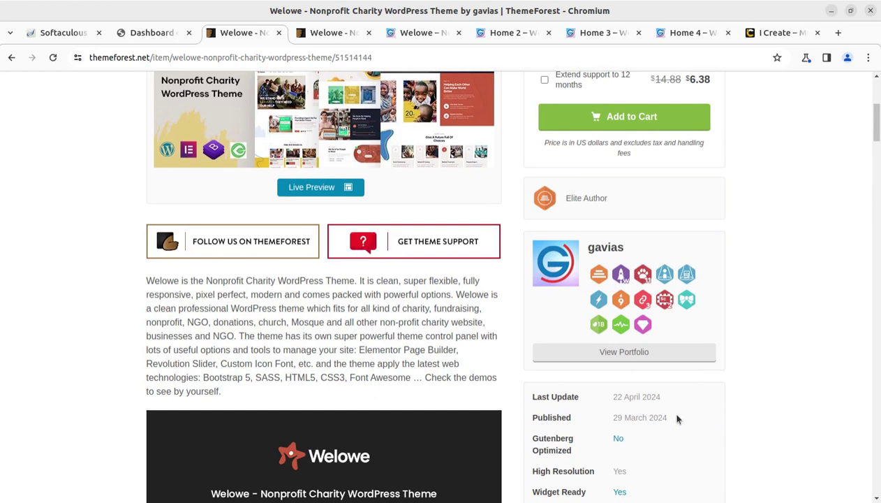
{"action": "left_click_drag", "start_coordinate": [652, 418], "coordinate": [600, 418]}
{"action": "left_click_drag", "start_coordinate": [661, 396], "coordinate": [608, 400]}
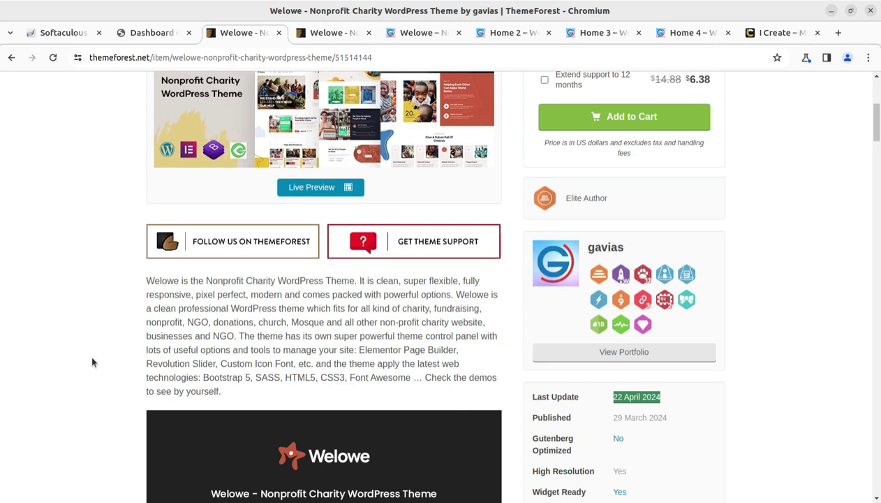
- Browse the main Welowe demo down to its services section and Home 2 down to its About Us section
{"action": "left_click", "coordinate": [428, 32]}
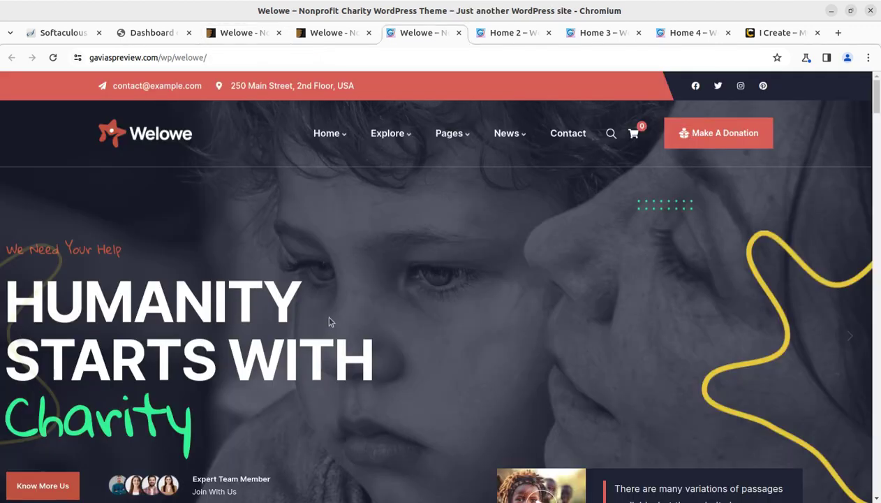
{"action": "scroll", "coordinate": [328, 320], "scroll_direction": "down", "scroll_amount": 4}
{"action": "scroll", "coordinate": [328, 321], "scroll_direction": "down", "scroll_amount": 10}
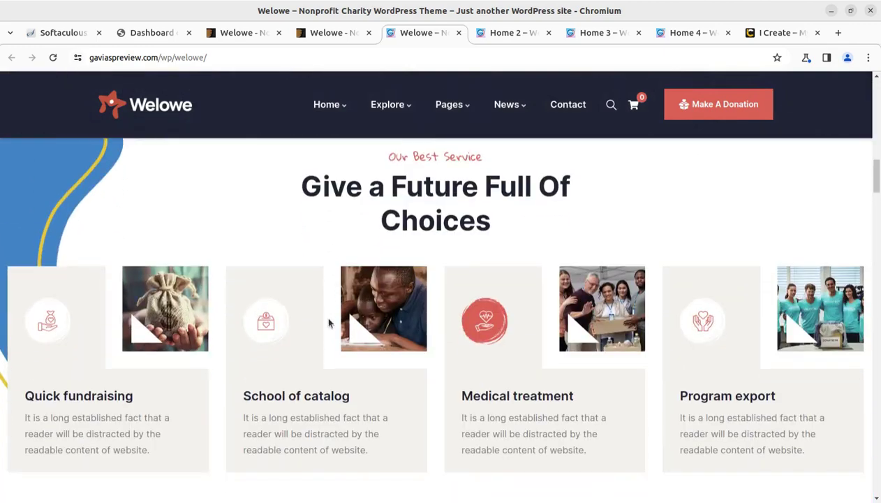
{"action": "key", "text": "ctrl+Tab"}
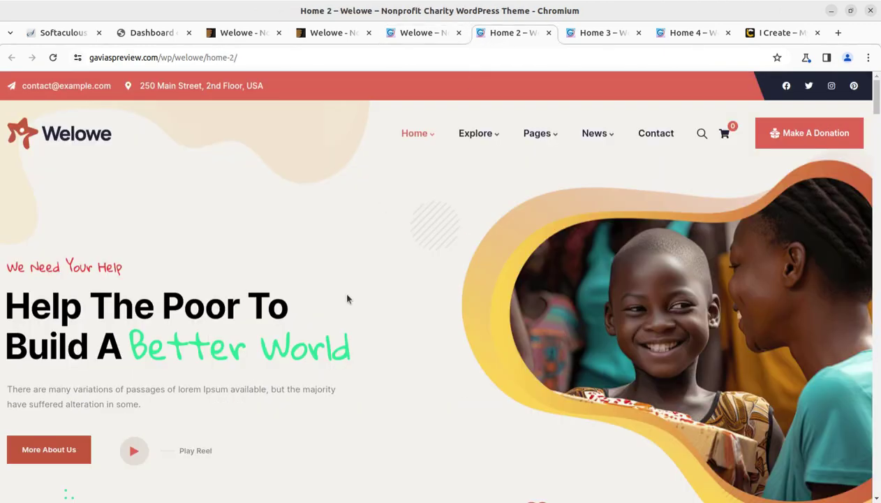
{"action": "scroll", "coordinate": [346, 295], "scroll_direction": "down", "scroll_amount": 10}
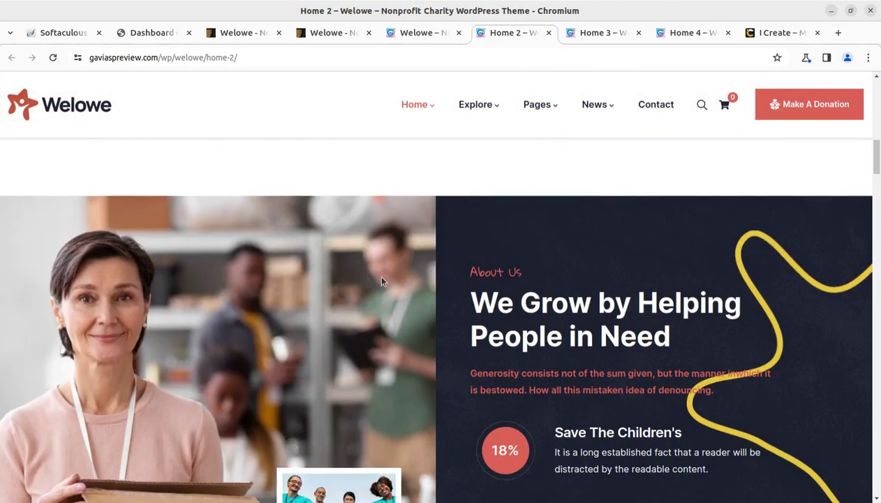
- Examine the Home 3 demo from its hero area down to the donation causes section
{"action": "left_click", "coordinate": [600, 33]}
{"action": "scroll", "coordinate": [428, 237], "scroll_direction": "down", "scroll_amount": 3}
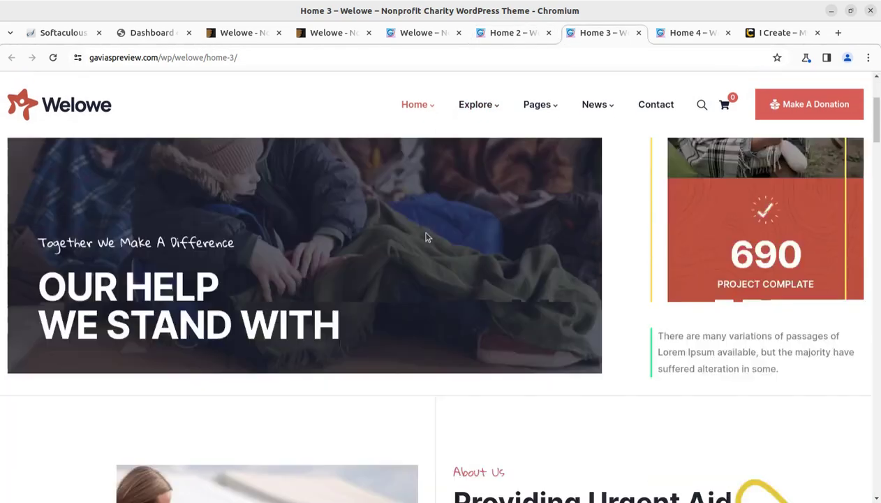
{"action": "scroll", "coordinate": [428, 237], "scroll_direction": "down", "scroll_amount": 7}
{"action": "scroll", "coordinate": [426, 236], "scroll_direction": "up", "scroll_amount": 2}
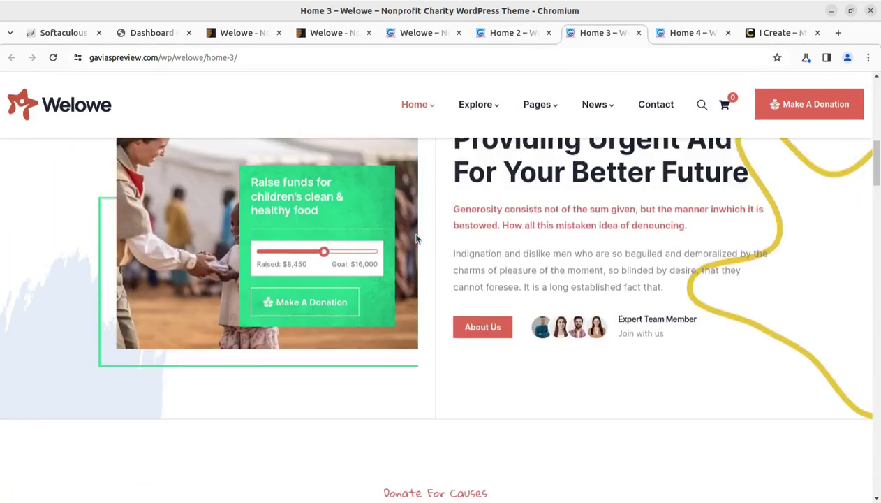
{"action": "scroll", "coordinate": [388, 279], "scroll_direction": "down", "scroll_amount": 5}
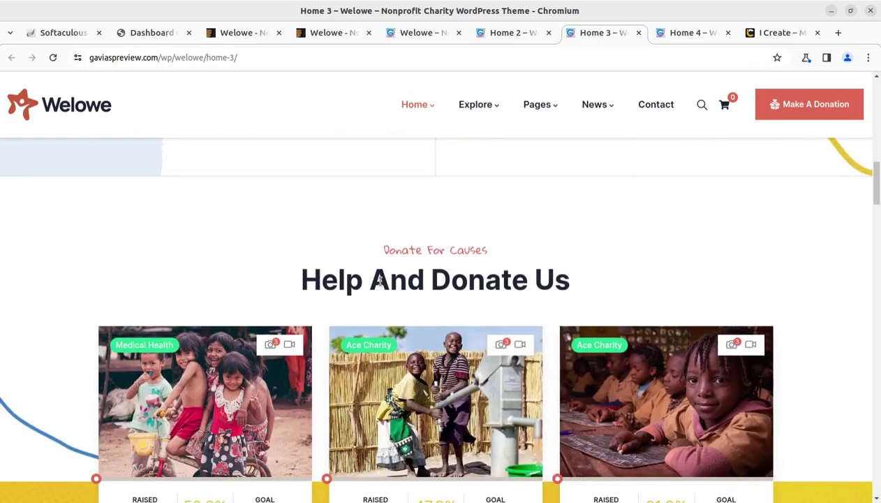
{"action": "scroll", "coordinate": [379, 280], "scroll_direction": "down", "scroll_amount": 3}
- Examine the Home 4 demo from its hero slider down past the benefits section to the video section
{"action": "left_click", "coordinate": [681, 33]}
{"action": "scroll", "coordinate": [423, 300], "scroll_direction": "down", "scroll_amount": 5}
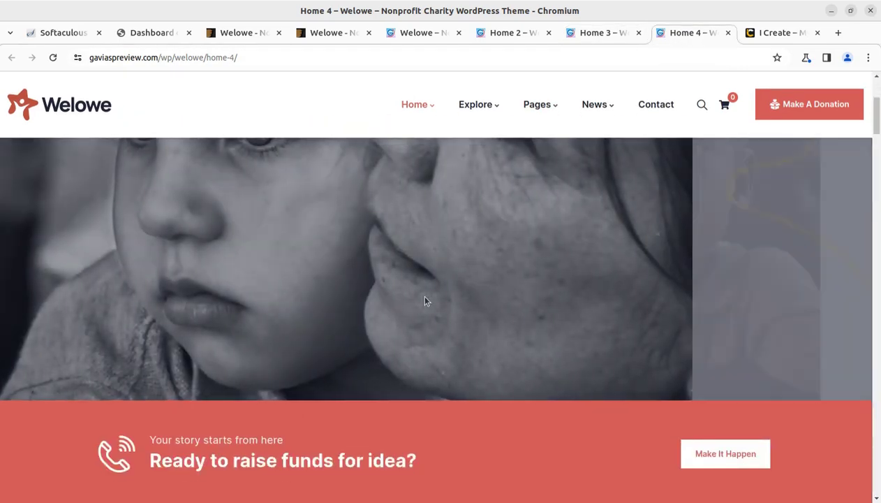
{"action": "scroll", "coordinate": [426, 301], "scroll_direction": "down", "scroll_amount": 10}
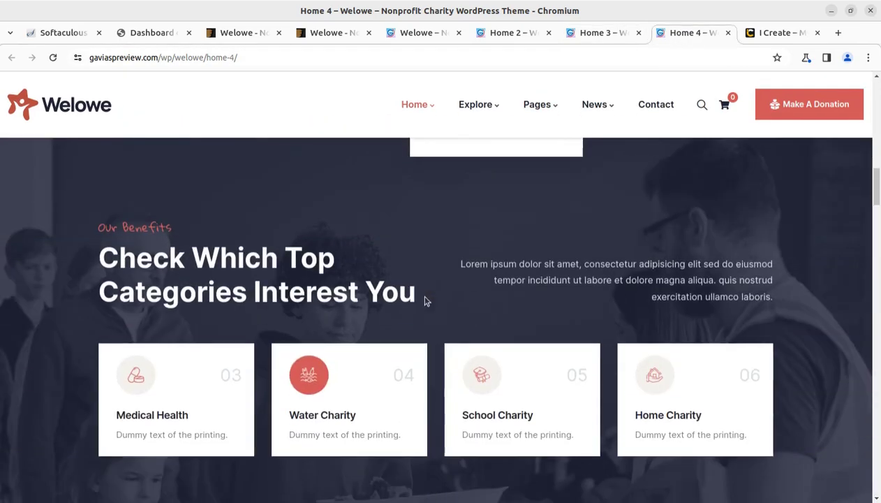
{"action": "scroll", "coordinate": [426, 301], "scroll_direction": "down", "scroll_amount": 5}
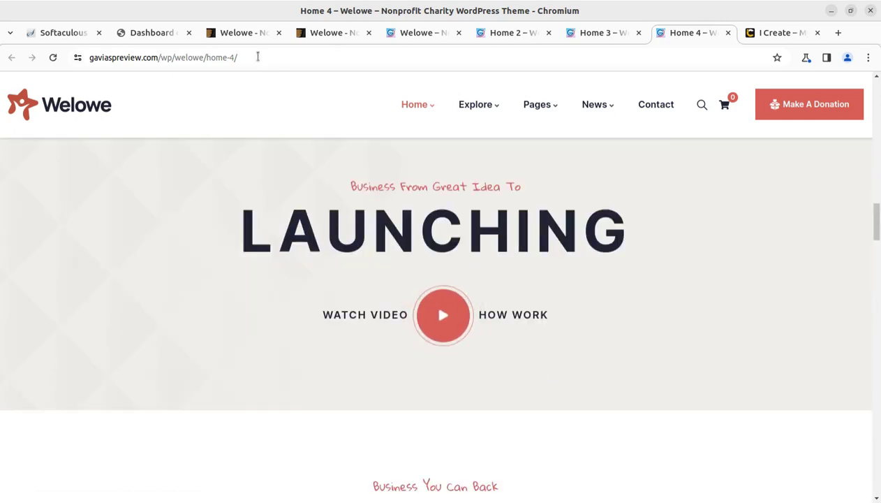
- Revisit the Welowe listing on ThemeForest, and review the main and Home 2 demos again up to their page tops
{"action": "left_click", "coordinate": [248, 37]}
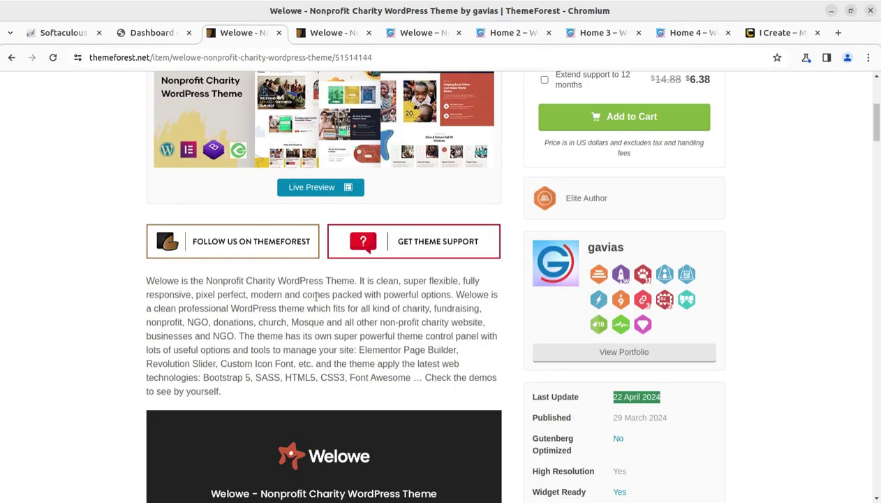
{"action": "scroll", "coordinate": [315, 297], "scroll_direction": "up", "scroll_amount": 5}
{"action": "left_click", "coordinate": [423, 33]}
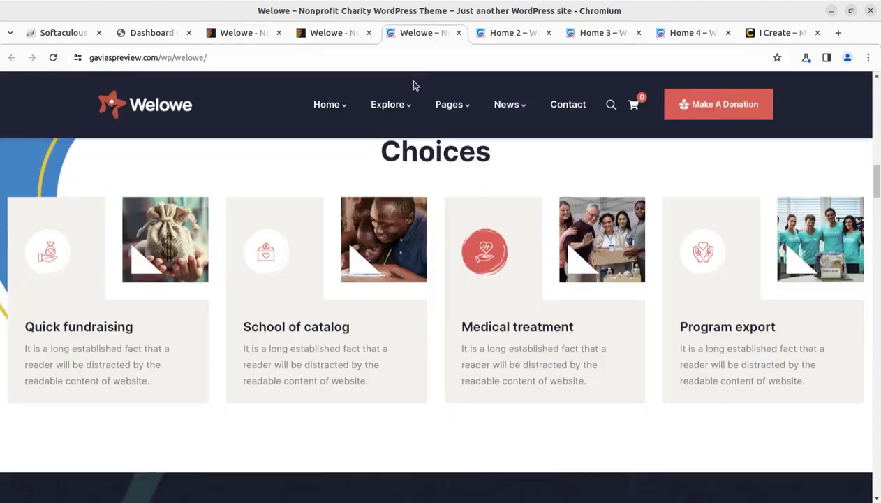
{"action": "scroll", "coordinate": [403, 273], "scroll_direction": "up", "scroll_amount": 5}
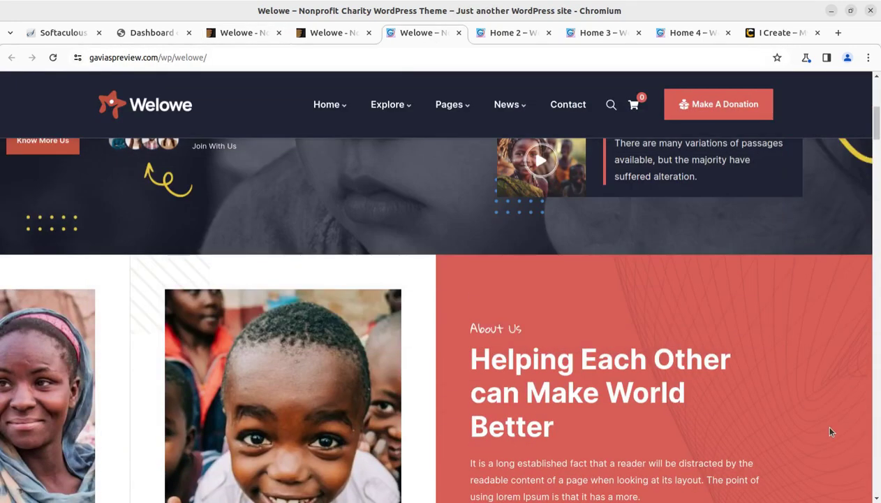
{"action": "scroll", "coordinate": [831, 432], "scroll_direction": "up", "scroll_amount": 5}
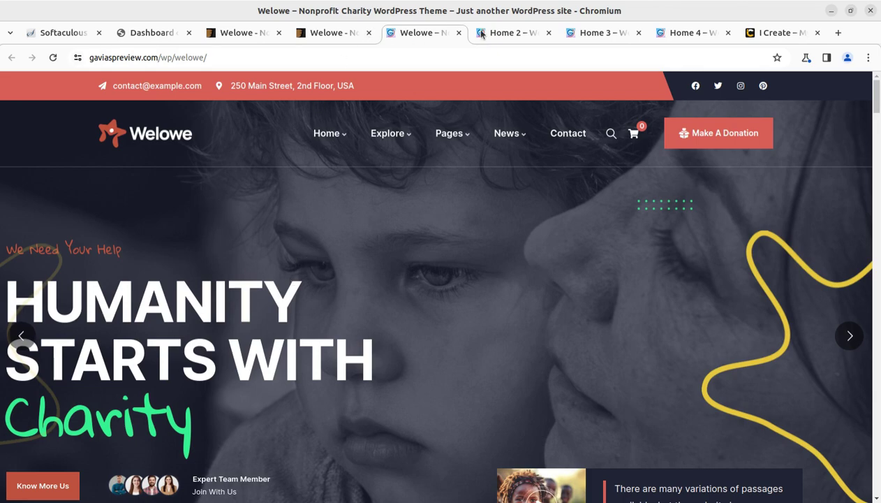
{"action": "key", "text": "ctrl+Tab"}
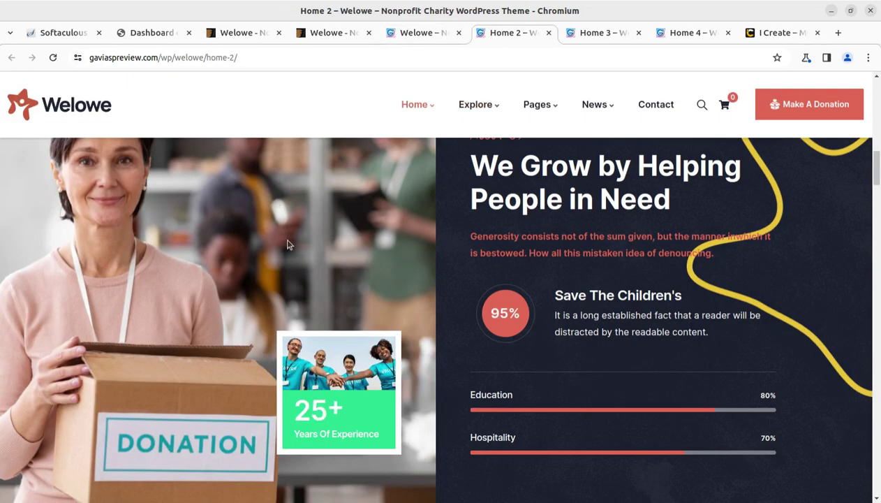
{"action": "scroll", "coordinate": [791, 265], "scroll_direction": "down", "scroll_amount": 5}
{"action": "scroll", "coordinate": [791, 267], "scroll_direction": "up", "scroll_amount": 10}
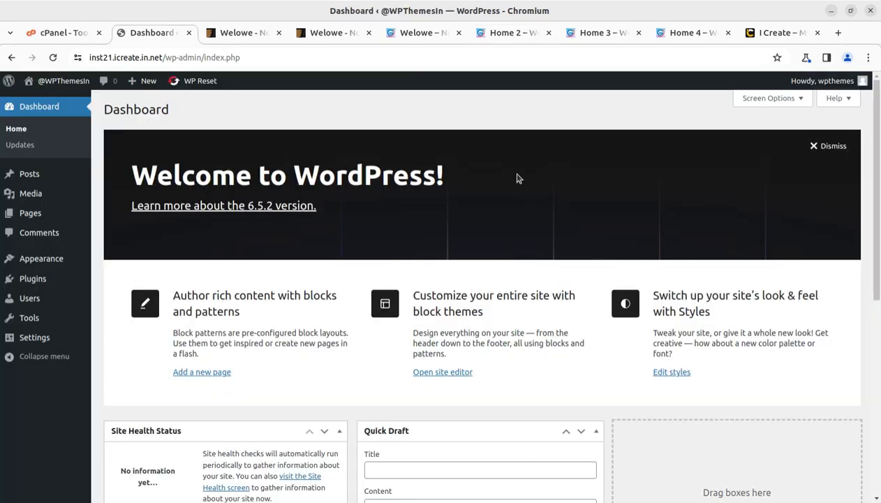
- Look over the WordPress dashboard and the email and file tools in cPanel
{"action": "scroll", "coordinate": [336, 250], "scroll_direction": "down", "scroll_amount": 1}
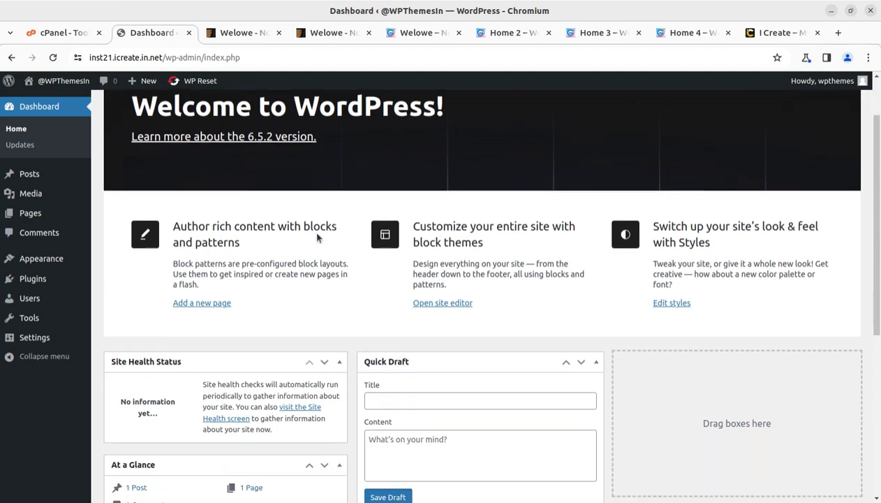
{"action": "left_click", "coordinate": [68, 39]}
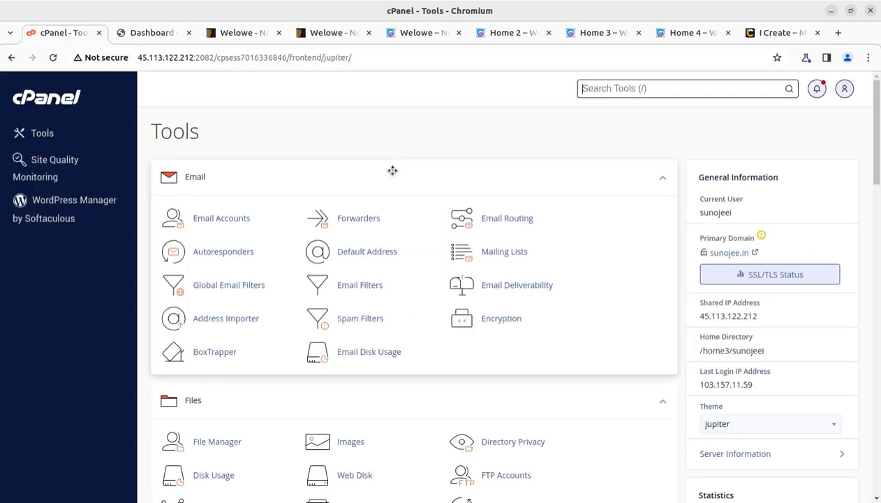
{"action": "scroll", "coordinate": [618, 321], "scroll_direction": "down", "scroll_amount": 2}
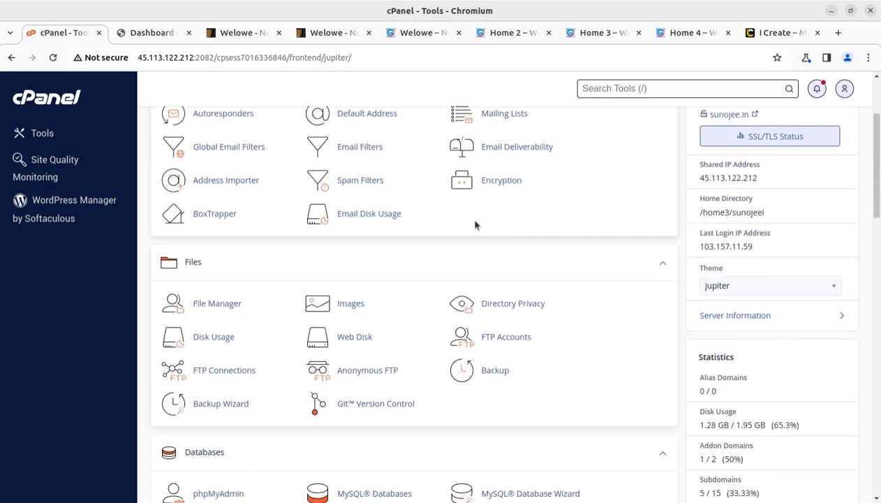
{"action": "scroll", "coordinate": [419, 203], "scroll_direction": "up", "scroll_amount": 2}
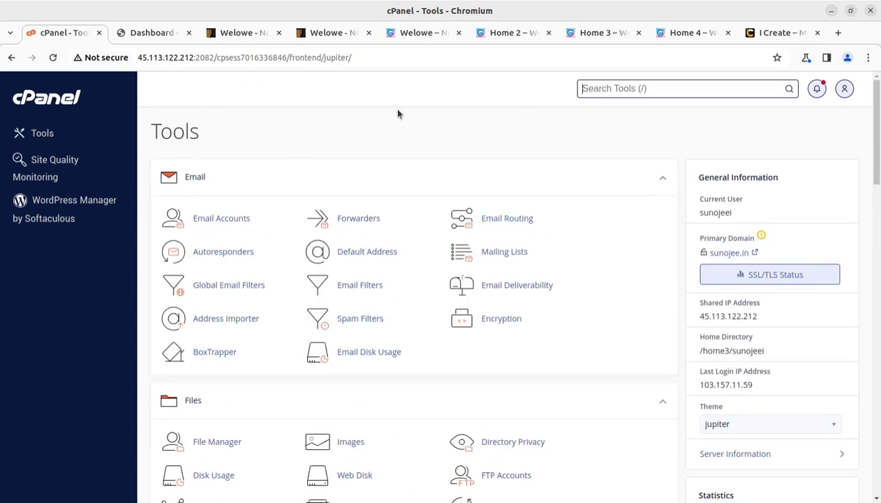
- Return to the Home 2 demo and view the Home 3 demo back up toward its hero area
{"action": "left_click", "coordinate": [439, 34]}
{"action": "left_click", "coordinate": [495, 33]}
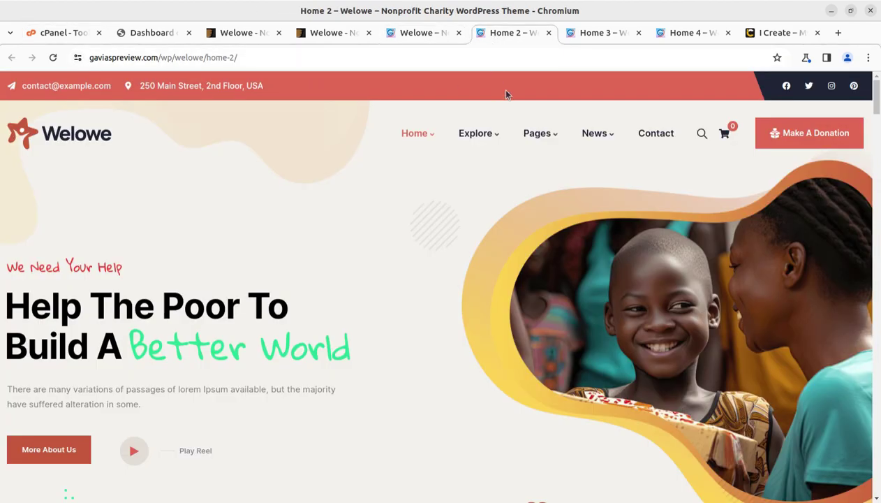
{"action": "left_click", "coordinate": [597, 34]}
{"action": "scroll", "coordinate": [418, 257], "scroll_direction": "up", "scroll_amount": 5}
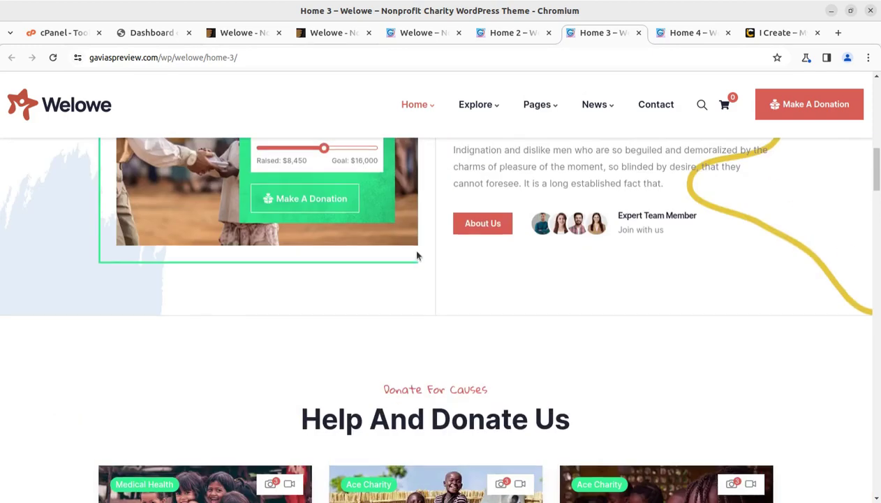
{"action": "scroll", "coordinate": [416, 257], "scroll_direction": "up", "scroll_amount": 5}
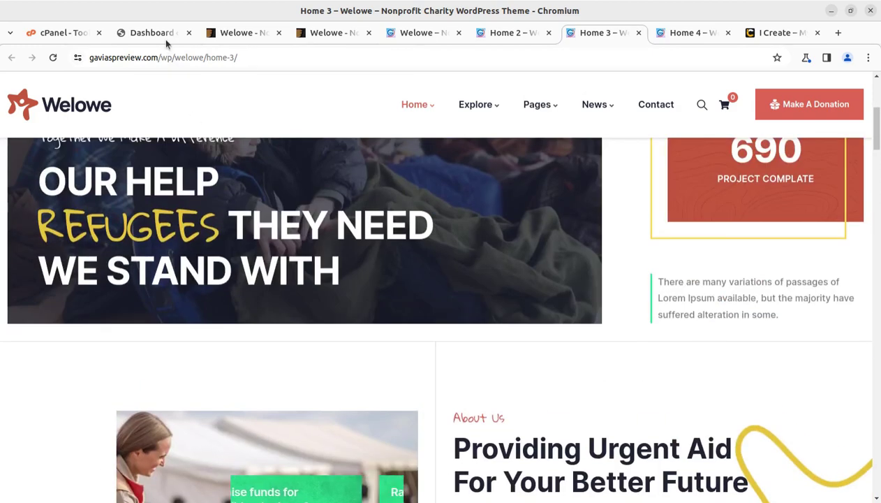
- Reopen the Welowe listing on ThemeForest and highlight the theme author's name in the author box
{"action": "left_click", "coordinate": [230, 34]}
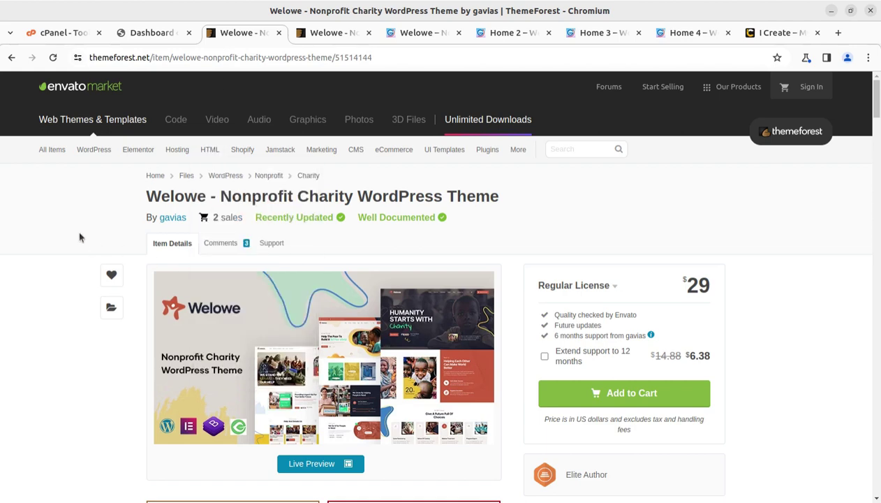
{"action": "scroll", "coordinate": [597, 295], "scroll_direction": "down", "scroll_amount": 2}
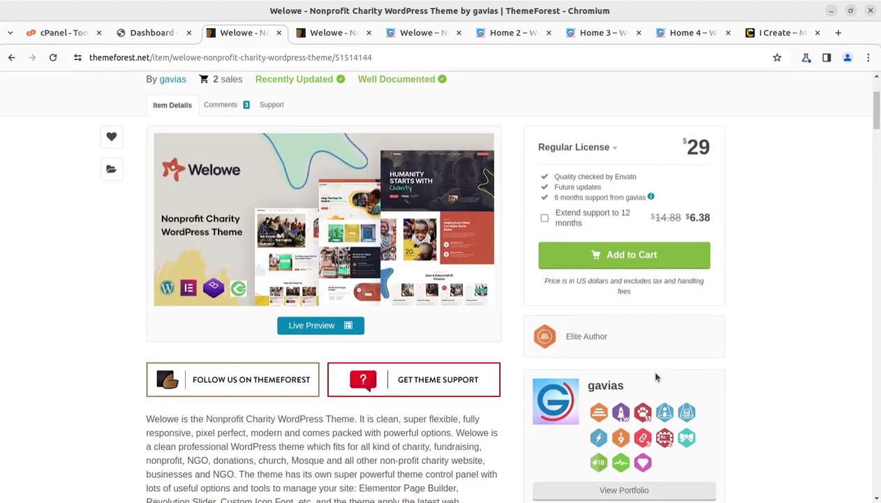
{"action": "left_click_drag", "start_coordinate": [649, 388], "coordinate": [589, 385]}
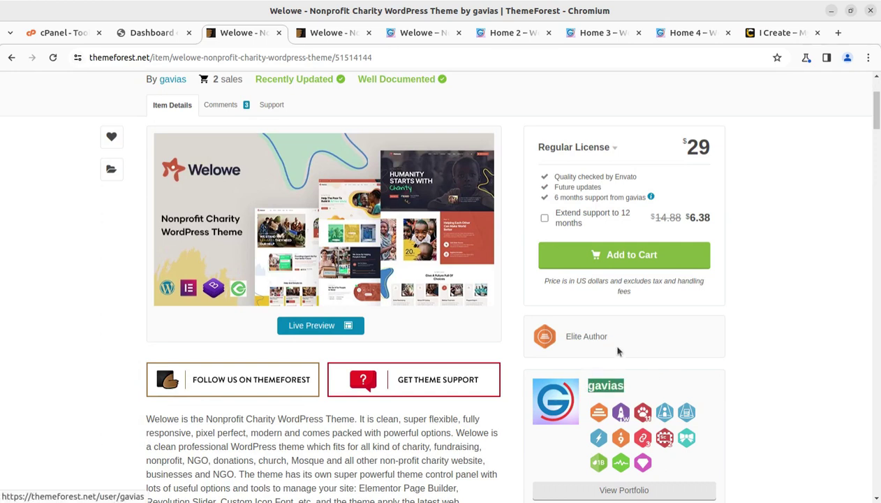
- Highlight the Elite Author label on the Welowe listing and look over the theme's description and purchase details
{"action": "left_click_drag", "start_coordinate": [608, 337], "coordinate": [566, 336]}
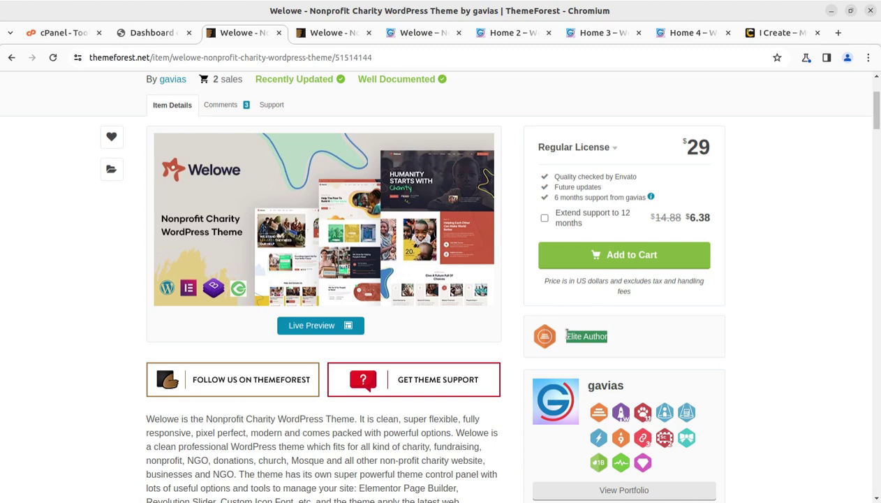
{"action": "scroll", "coordinate": [567, 334], "scroll_direction": "up", "scroll_amount": 3}
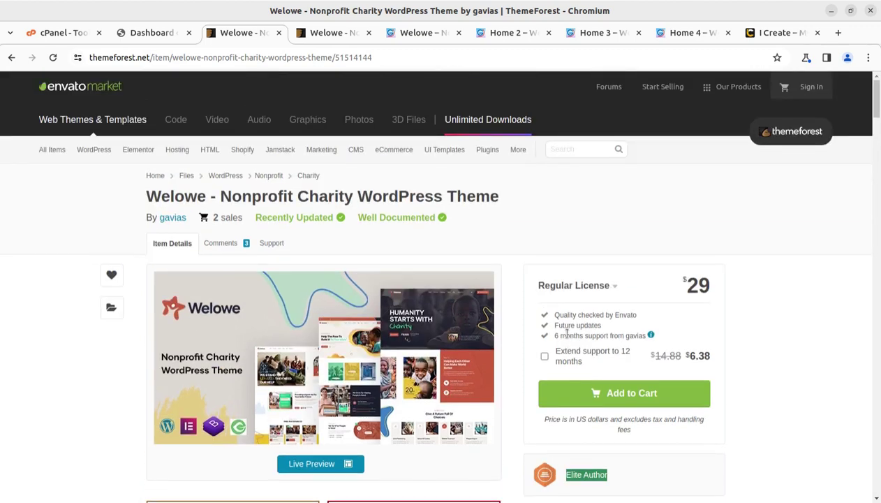
{"action": "scroll", "coordinate": [562, 332], "scroll_direction": "down", "scroll_amount": 3}
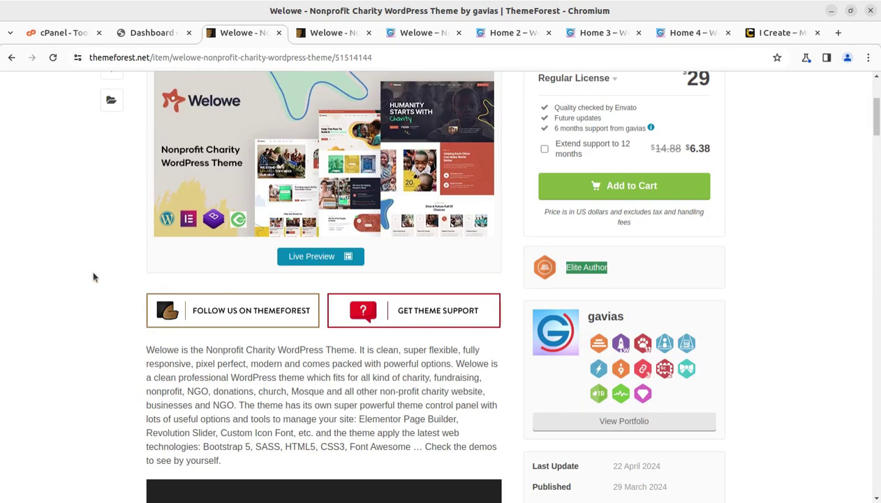
{"action": "scroll", "coordinate": [93, 276], "scroll_direction": "up", "scroll_amount": 3}
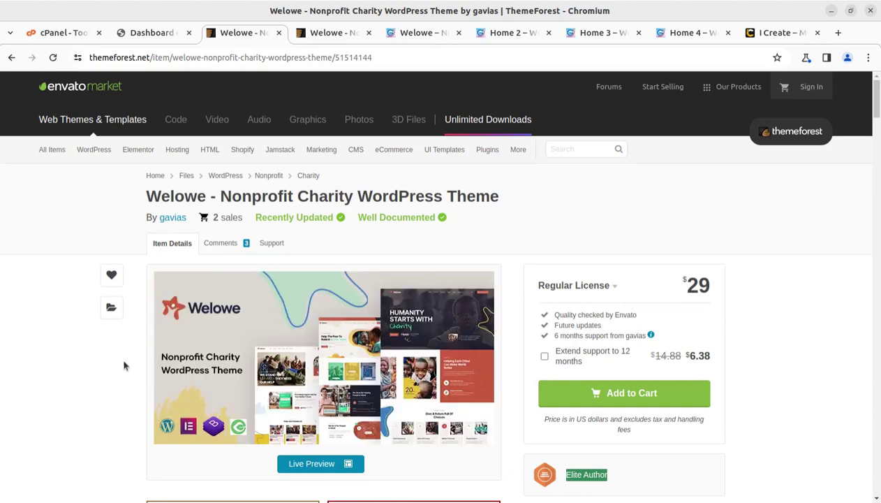
- View the i-Create website's home page and navigation, and return to the WordPress dashboard overview
{"action": "left_click", "coordinate": [755, 32]}
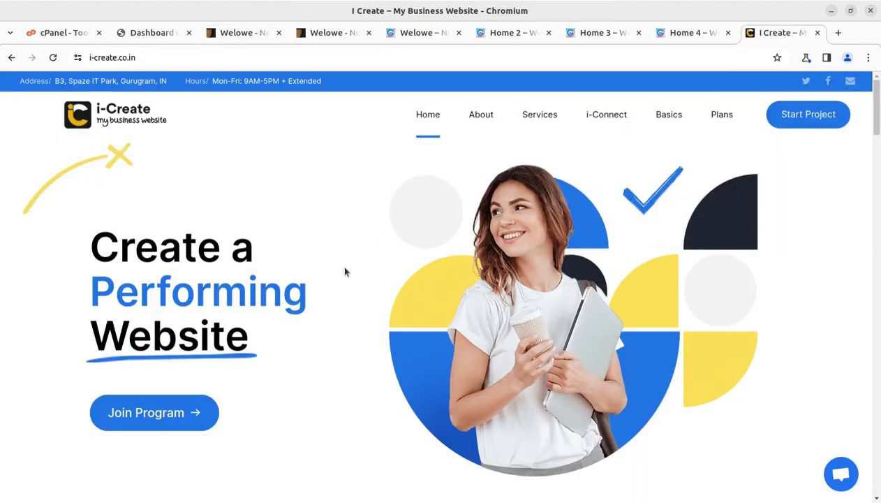
{"action": "mouse_move", "coordinate": [609, 116]}
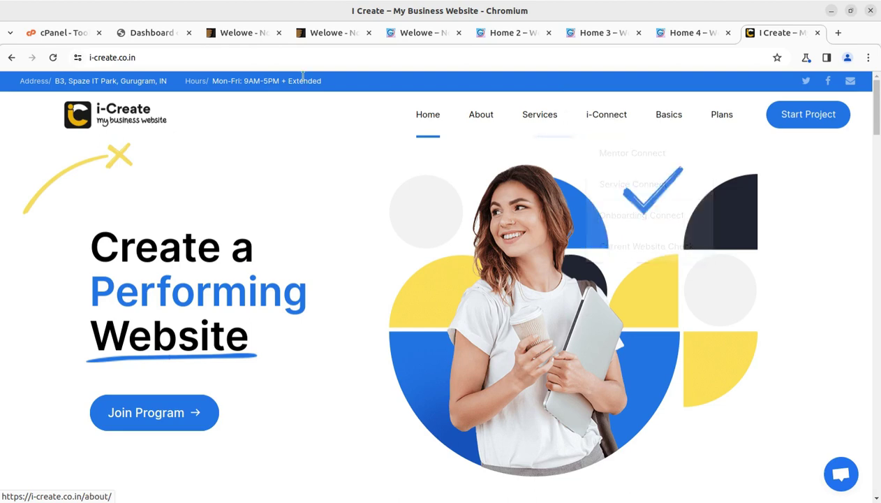
{"action": "left_click", "coordinate": [160, 39]}
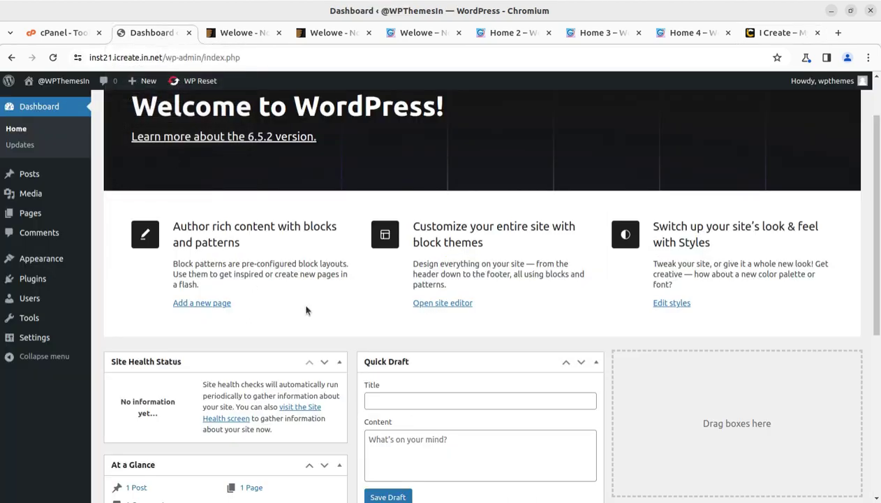
{"action": "scroll", "coordinate": [300, 307], "scroll_direction": "up", "scroll_amount": 2}
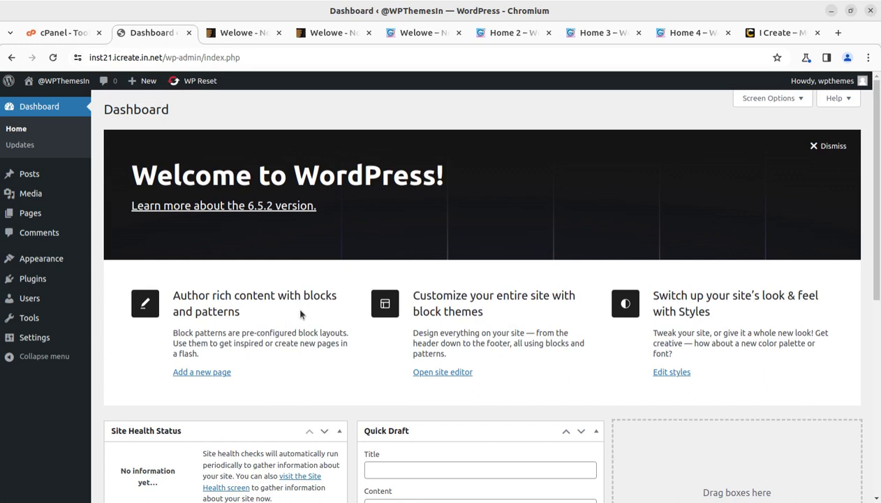
- Switch to the file manager and examine the welowe_v1.0.0 folder, including its theme and child zips and the samples folder, and close it
{"action": "key", "text": "alt+Tab"}
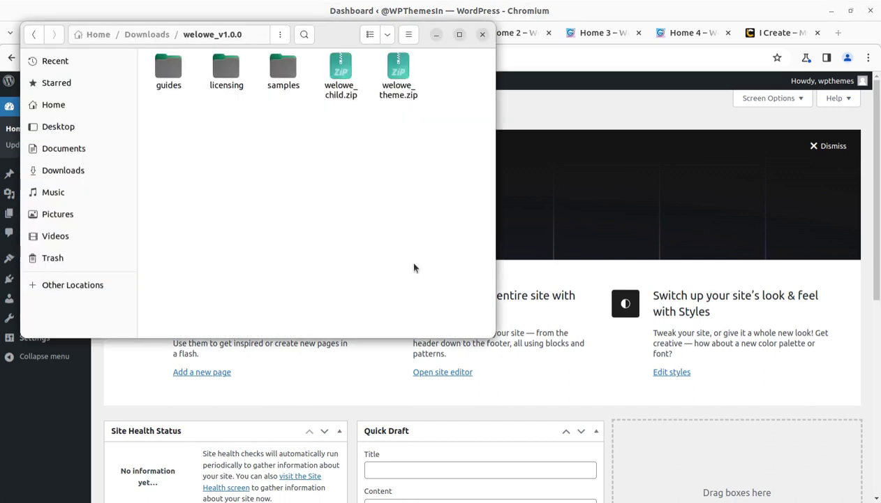
{"action": "left_click", "coordinate": [391, 93]}
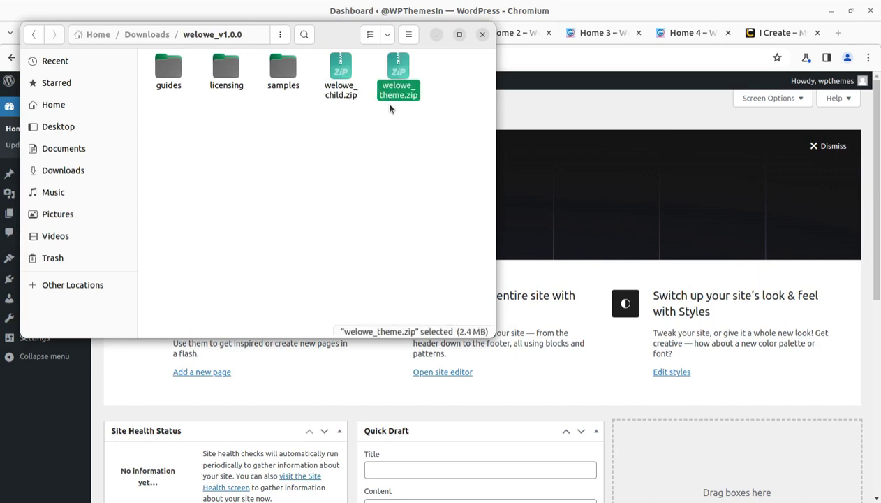
{"action": "left_click", "coordinate": [334, 77]}
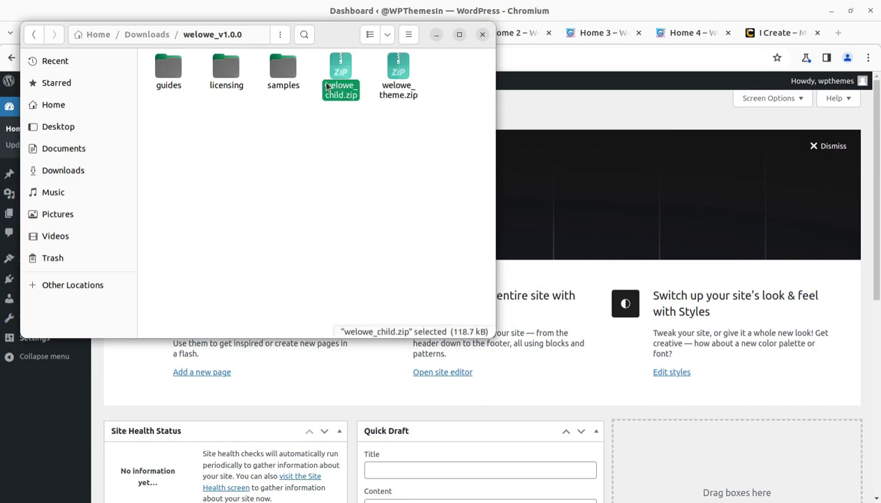
{"action": "double_click", "coordinate": [287, 73]}
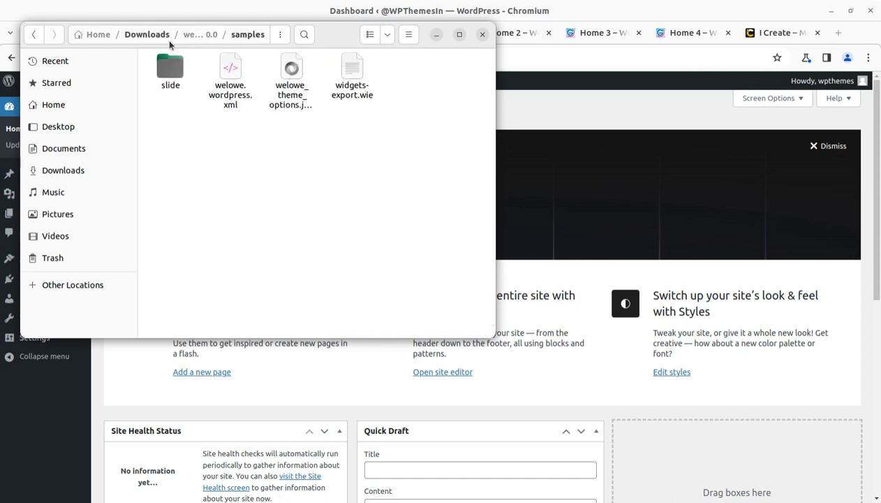
{"action": "left_click", "coordinate": [199, 35]}
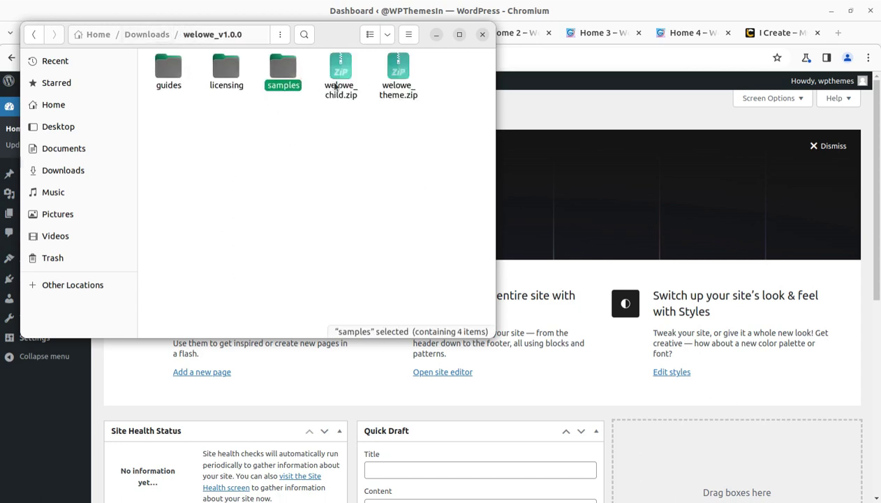
{"action": "left_click", "coordinate": [398, 70]}
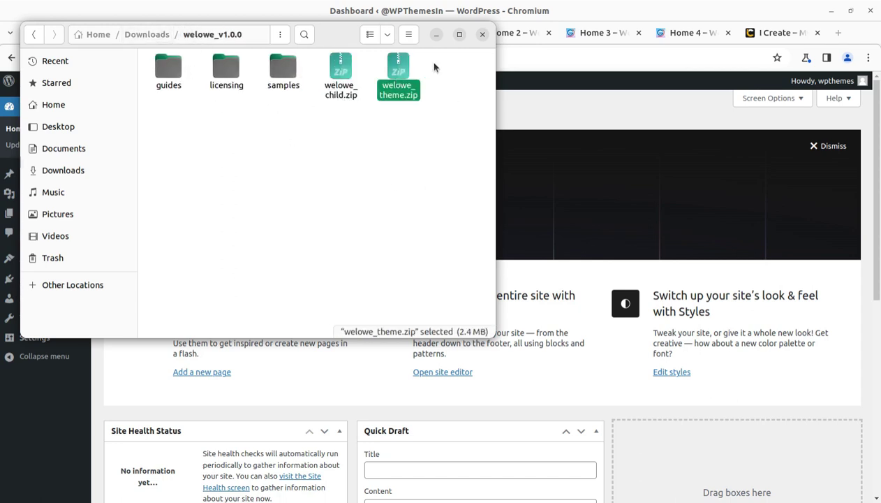
{"action": "left_click", "coordinate": [482, 35]}
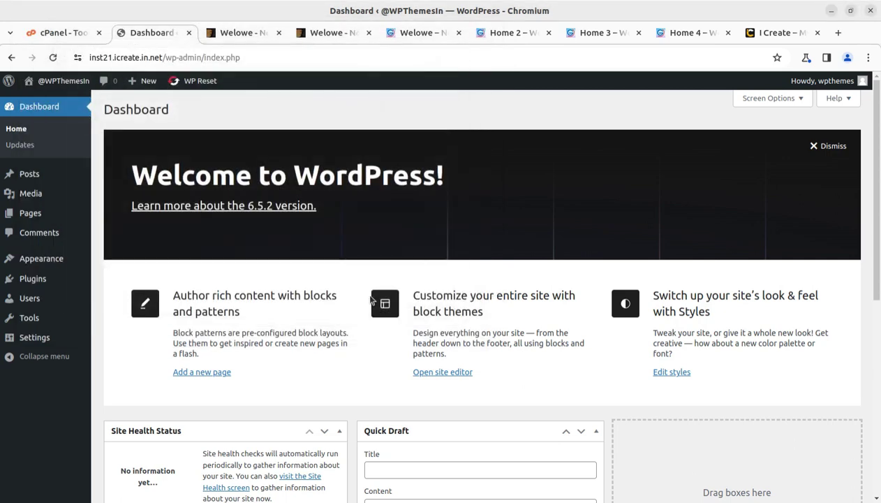
- Upload welowe_theme.zip from the welowe_v1.0.0 folder as a new WordPress theme and install it
{"action": "mouse_move", "coordinate": [39, 281]}
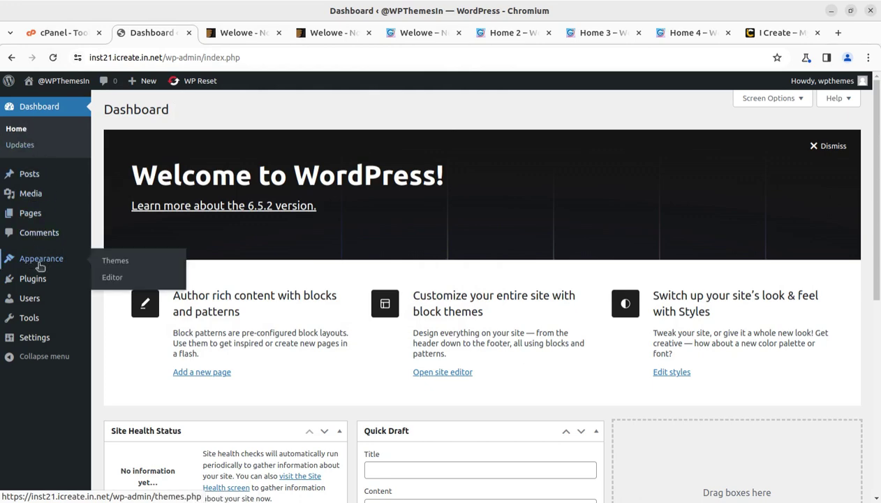
{"action": "left_click", "coordinate": [124, 263]}
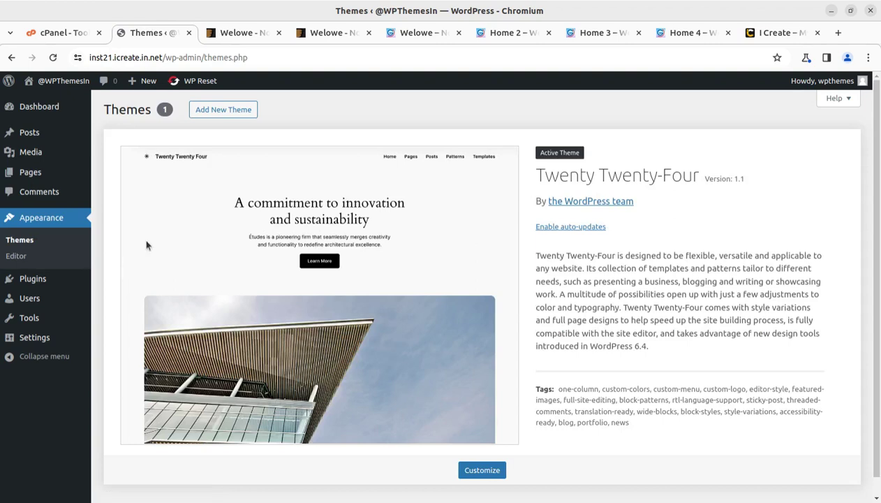
{"action": "left_click", "coordinate": [221, 110]}
{"action": "left_click", "coordinate": [221, 110]}
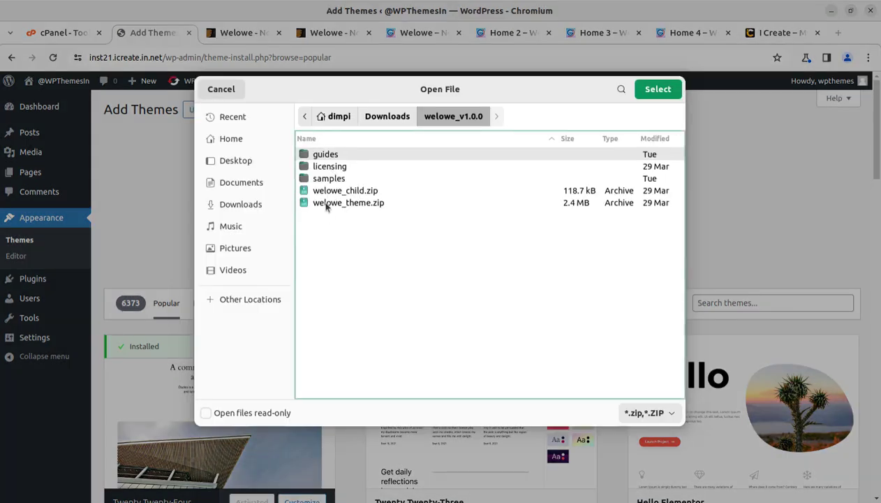
{"action": "left_click", "coordinate": [325, 203]}
{"action": "left_click", "coordinate": [644, 90]}
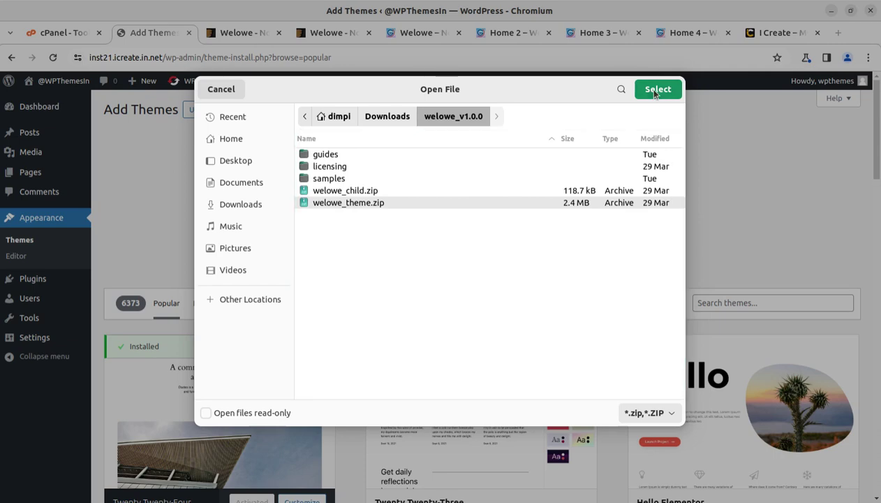
{"action": "left_click", "coordinate": [554, 218]}
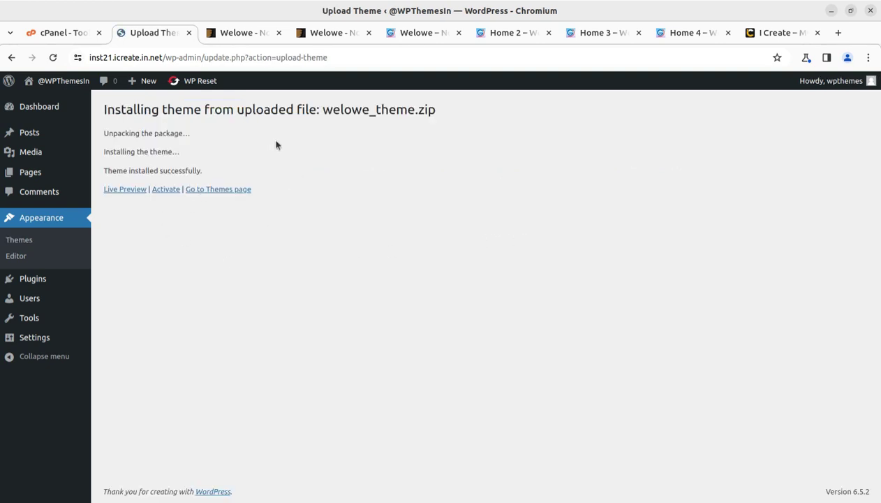
- Activate the Welowe theme from its details among the installed themes and open its required plugins list
{"action": "left_click", "coordinate": [211, 193]}
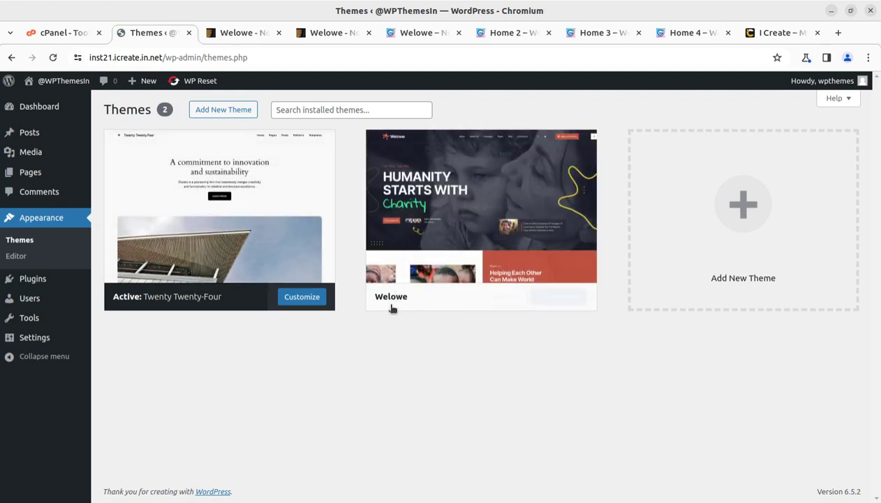
{"action": "left_click", "coordinate": [508, 210]}
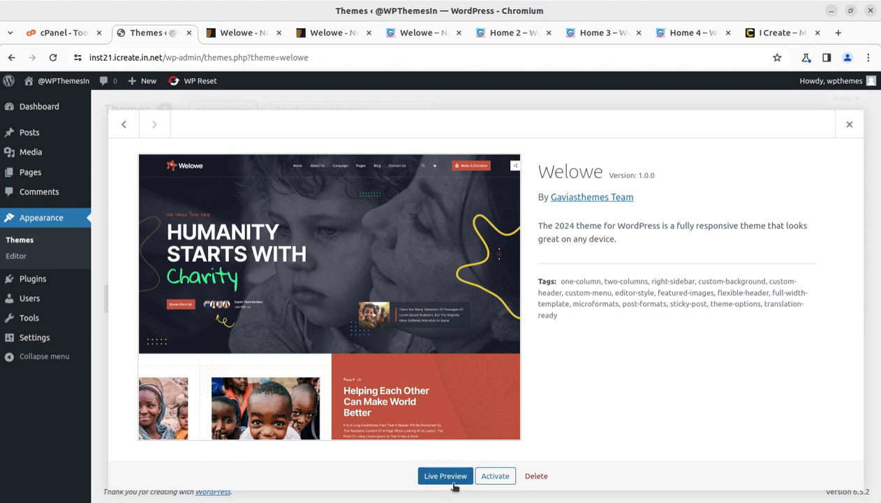
{"action": "left_click", "coordinate": [495, 478]}
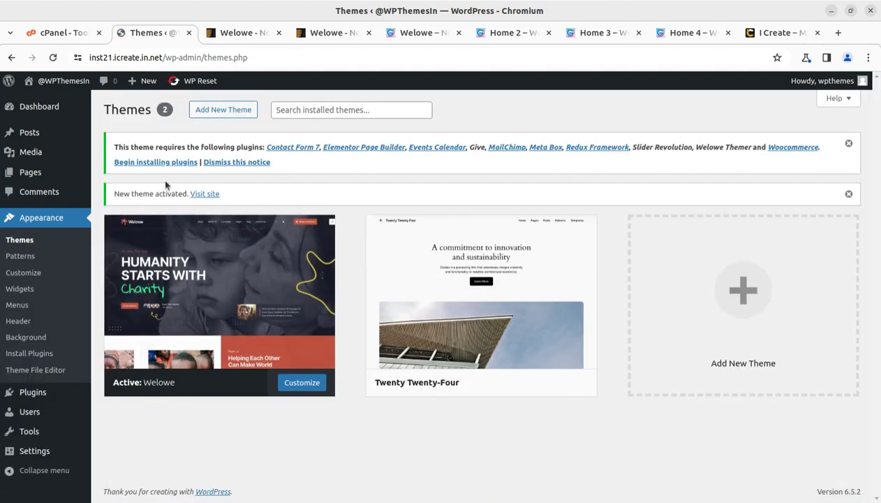
{"action": "left_click", "coordinate": [152, 164]}
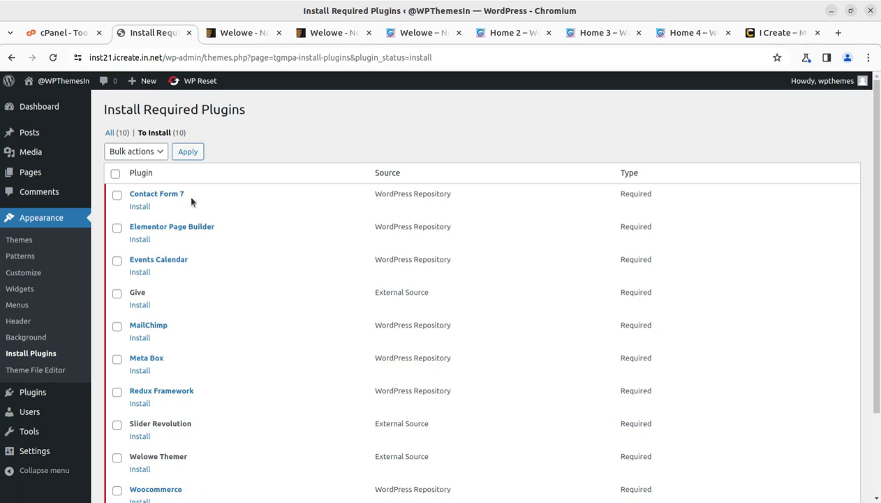
- Highlight Elementor Page Builder and Events Calendar in the required plugins list
{"action": "left_click_drag", "start_coordinate": [233, 232], "coordinate": [123, 226]}
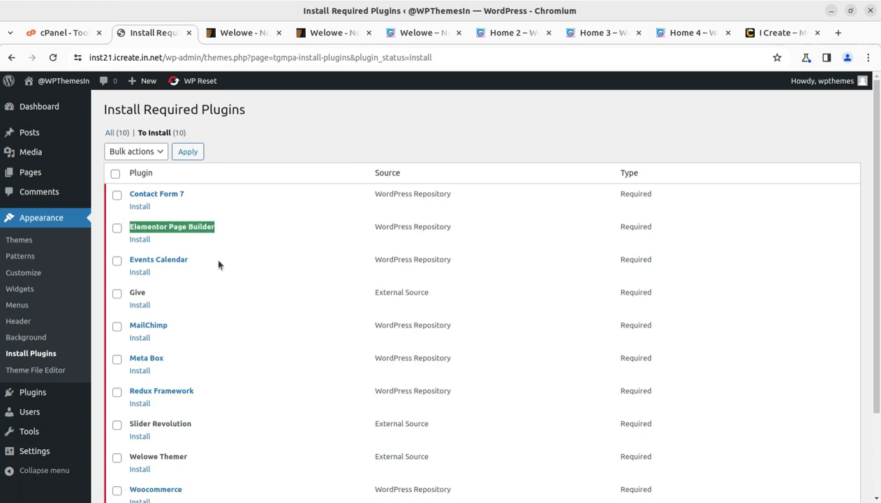
{"action": "left_click_drag", "start_coordinate": [217, 264], "coordinate": [123, 259]}
{"action": "scroll", "coordinate": [213, 286], "scroll_direction": "down", "scroll_amount": 2}
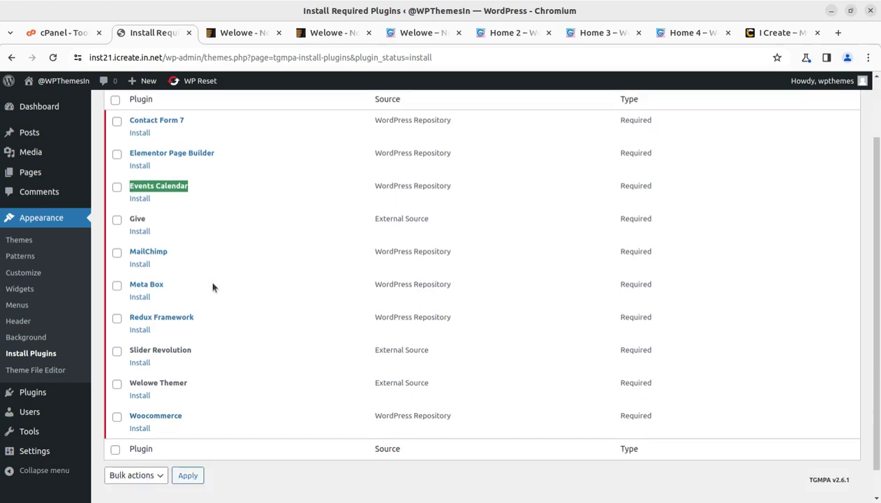
{"action": "scroll", "coordinate": [213, 287], "scroll_direction": "down", "scroll_amount": 1}
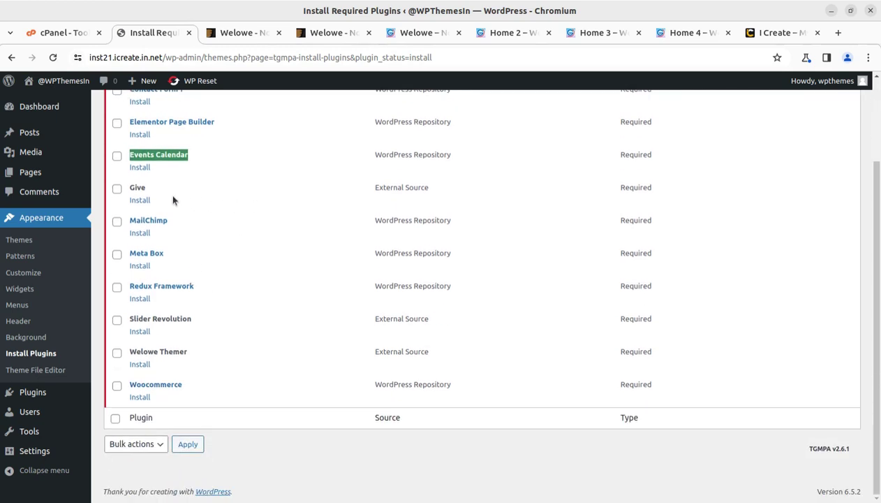
- Highlight Give, MailChimp, Meta Box and Redux Framework in the required plugins list
{"action": "left_click_drag", "start_coordinate": [160, 194], "coordinate": [128, 189]}
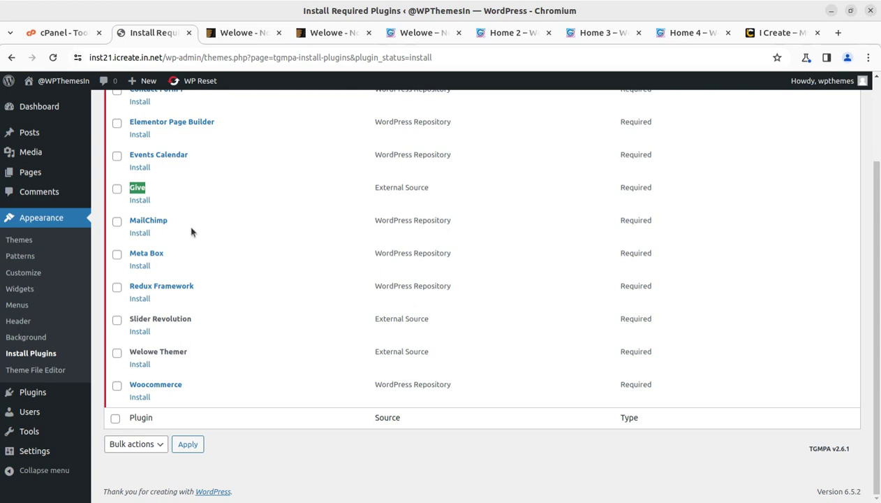
{"action": "left_click_drag", "start_coordinate": [165, 222], "coordinate": [127, 221]}
{"action": "left_click", "coordinate": [167, 256]}
{"action": "left_click_drag", "start_coordinate": [167, 256], "coordinate": [127, 254]}
{"action": "left_click_drag", "start_coordinate": [195, 281], "coordinate": [128, 283]}
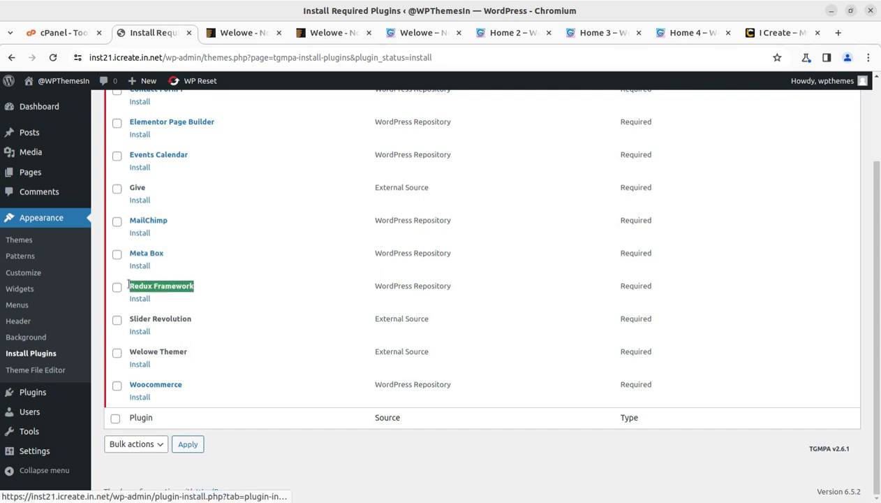
- Highlight Welowe Themer, Woocommerce and Slider Revolution in the required plugins list
{"action": "scroll", "coordinate": [207, 277], "scroll_direction": "up", "scroll_amount": 3}
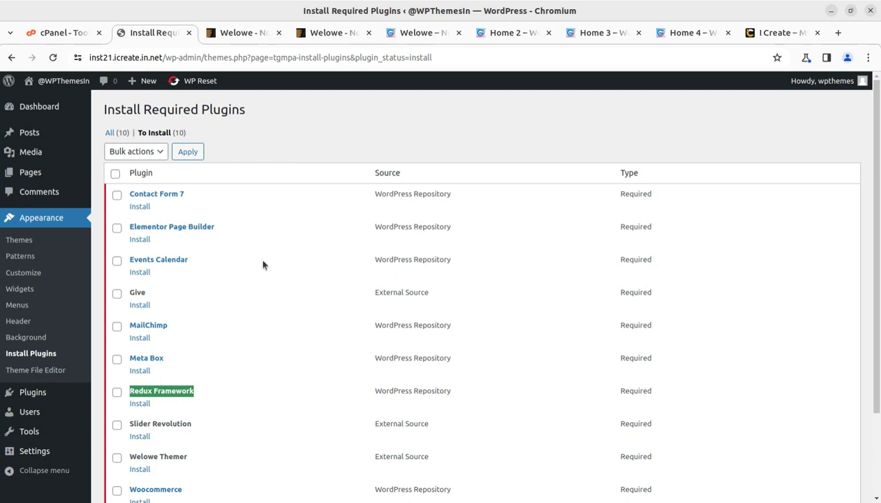
{"action": "scroll", "coordinate": [226, 349], "scroll_direction": "down", "scroll_amount": 3}
{"action": "left_click_drag", "start_coordinate": [189, 351], "coordinate": [128, 353]}
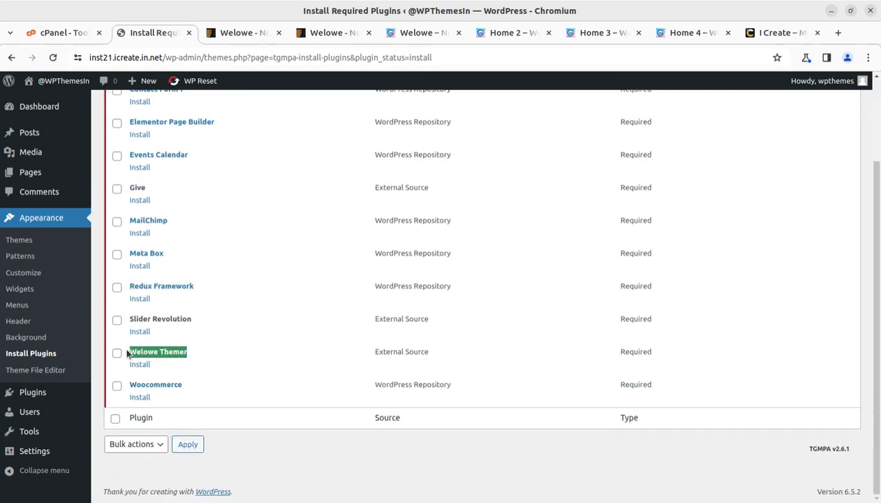
{"action": "left_click_drag", "start_coordinate": [182, 385], "coordinate": [127, 387]}
{"action": "left_click_drag", "start_coordinate": [205, 321], "coordinate": [124, 321]}
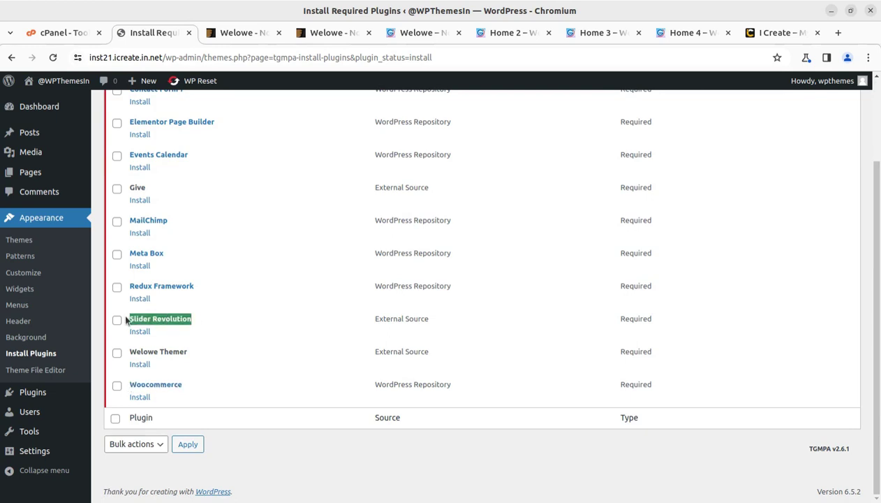
- Select all the required plugins and run the bulk Install action on them
{"action": "scroll", "coordinate": [126, 320], "scroll_direction": "up", "scroll_amount": 3}
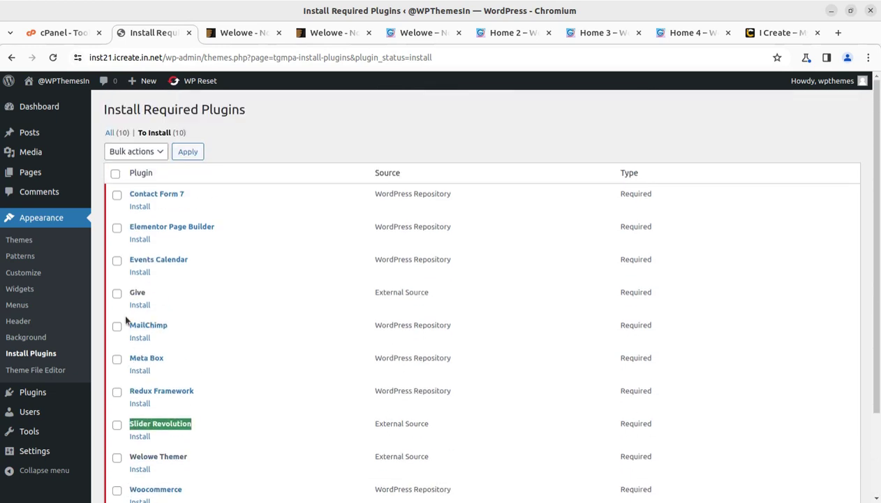
{"action": "left_click", "coordinate": [115, 175]}
{"action": "scroll", "coordinate": [537, 240], "scroll_direction": "down", "scroll_amount": 5}
{"action": "scroll", "coordinate": [608, 242], "scroll_direction": "up", "scroll_amount": 5}
{"action": "left_click", "coordinate": [147, 152]}
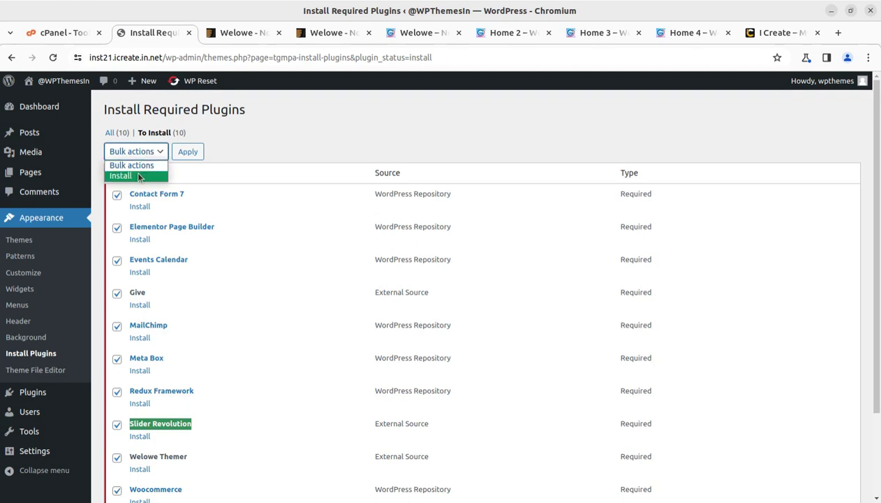
{"action": "left_click", "coordinate": [138, 176]}
{"action": "left_click", "coordinate": [198, 153]}
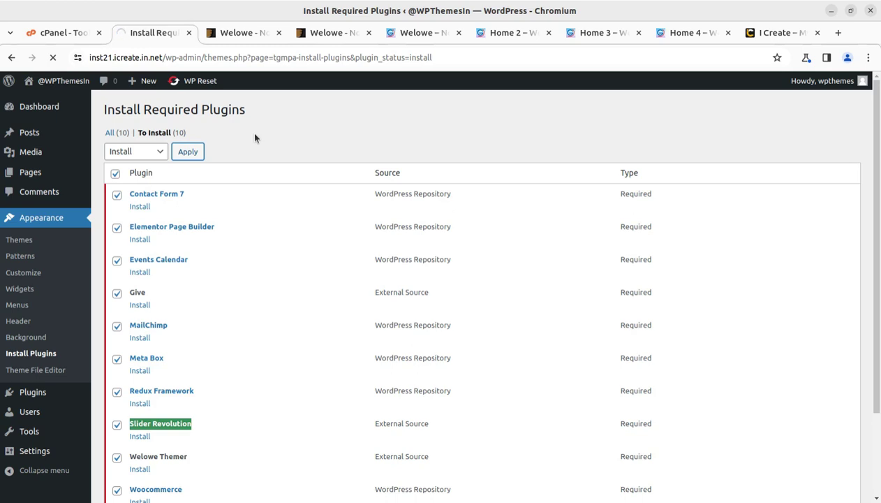
{"action": "key", "text": "ctrl+Page_Up"}
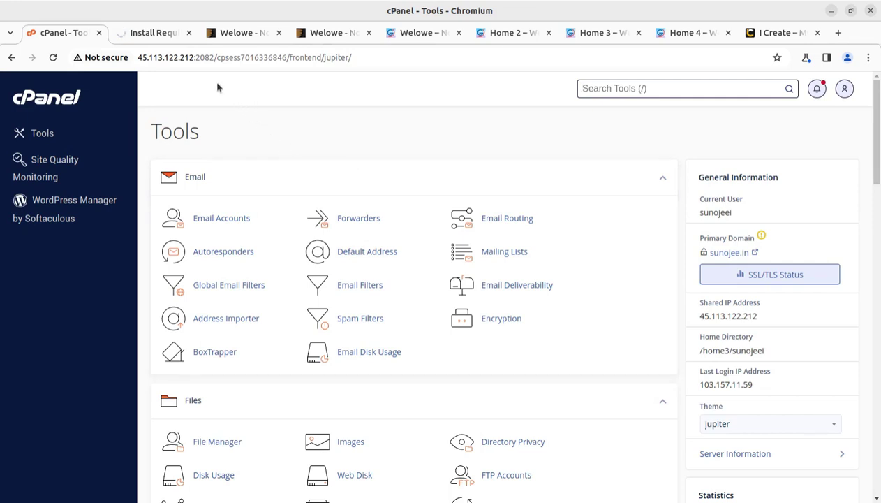
{"action": "left_click", "coordinate": [155, 33]}
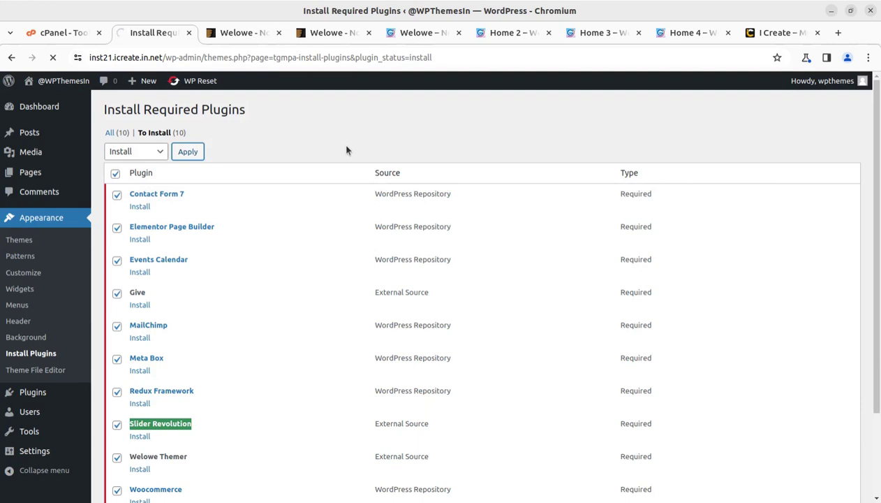
- Check the installation result of each required plugin, from Contact Form 7 down to Woocommerce
{"action": "scroll", "coordinate": [390, 244], "scroll_direction": "down", "scroll_amount": 2}
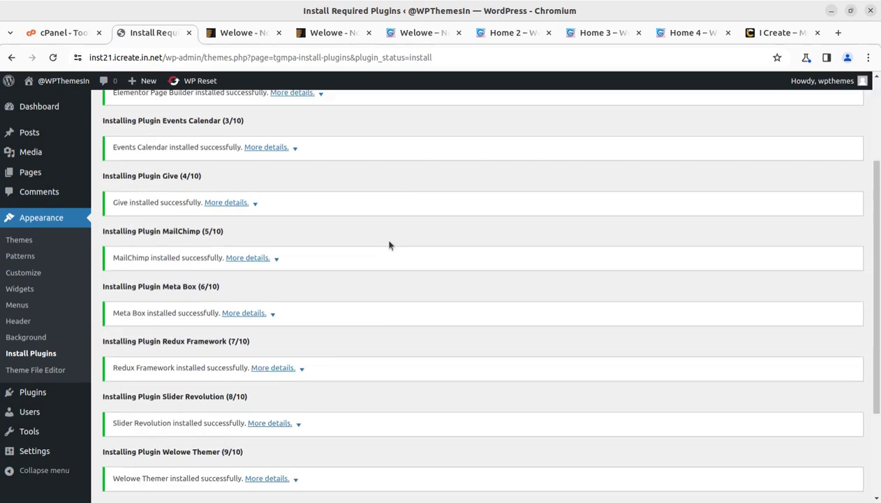
{"action": "scroll", "coordinate": [373, 344], "scroll_direction": "down", "scroll_amount": 3}
{"action": "scroll", "coordinate": [322, 399], "scroll_direction": "up", "scroll_amount": 1}
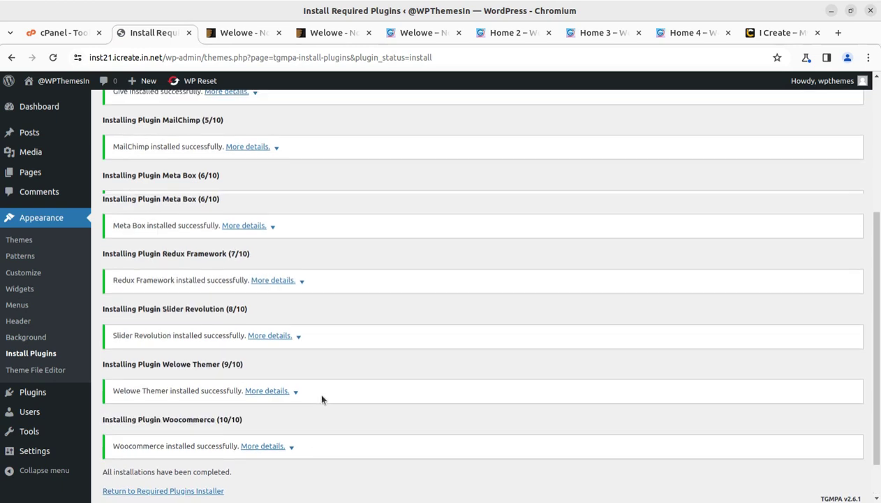
{"action": "scroll", "coordinate": [322, 398], "scroll_direction": "up", "scroll_amount": 4}
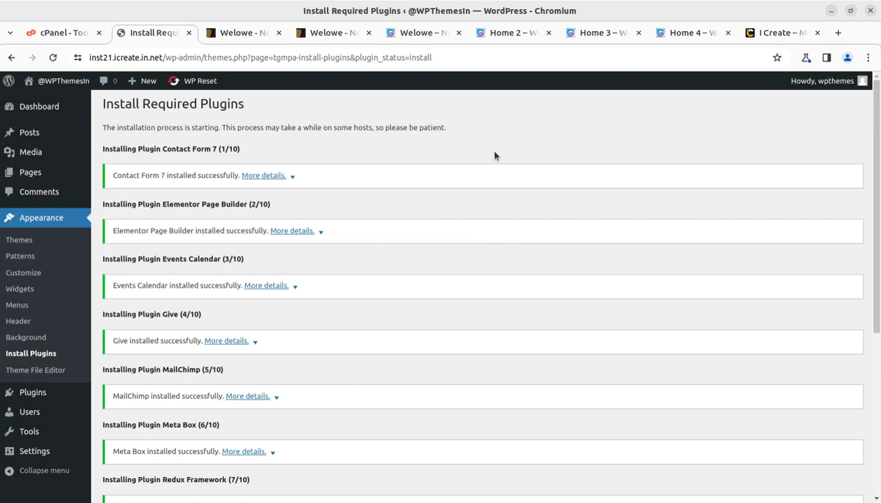
{"action": "scroll", "coordinate": [459, 184], "scroll_direction": "down", "scroll_amount": 3}
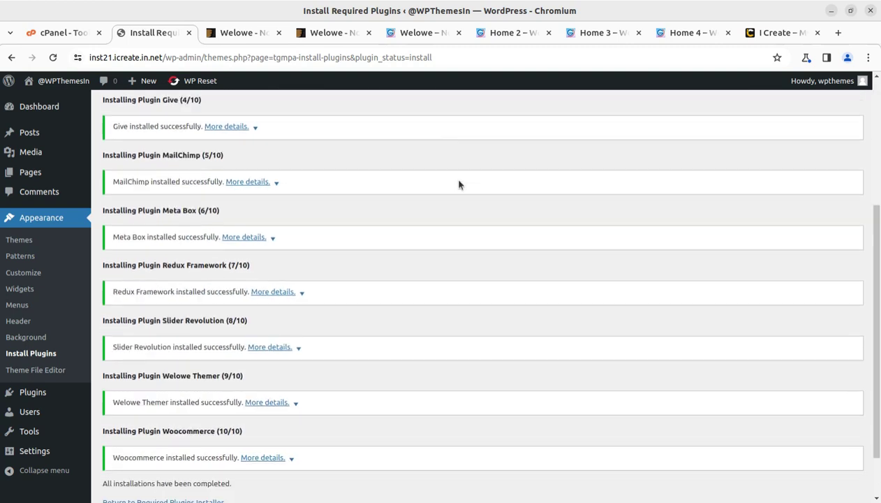
{"action": "scroll", "coordinate": [454, 223], "scroll_direction": "down", "scroll_amount": 2}
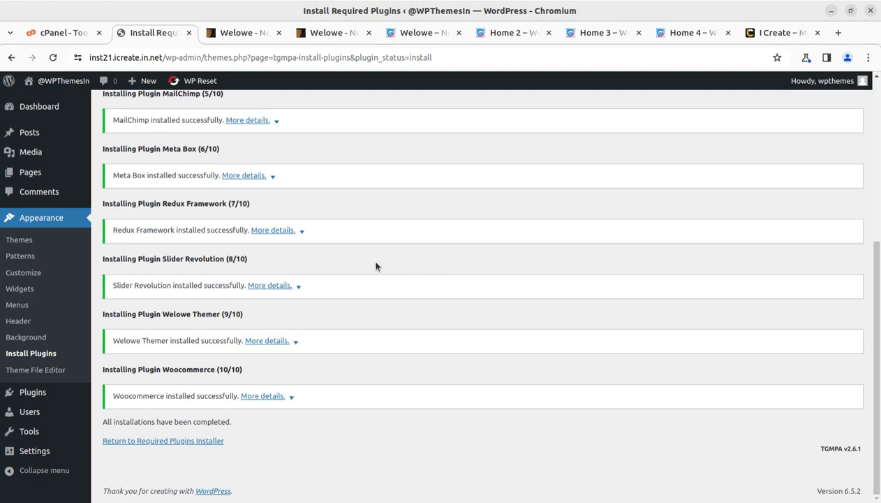
{"action": "scroll", "coordinate": [389, 232], "scroll_direction": "up", "scroll_amount": 4}
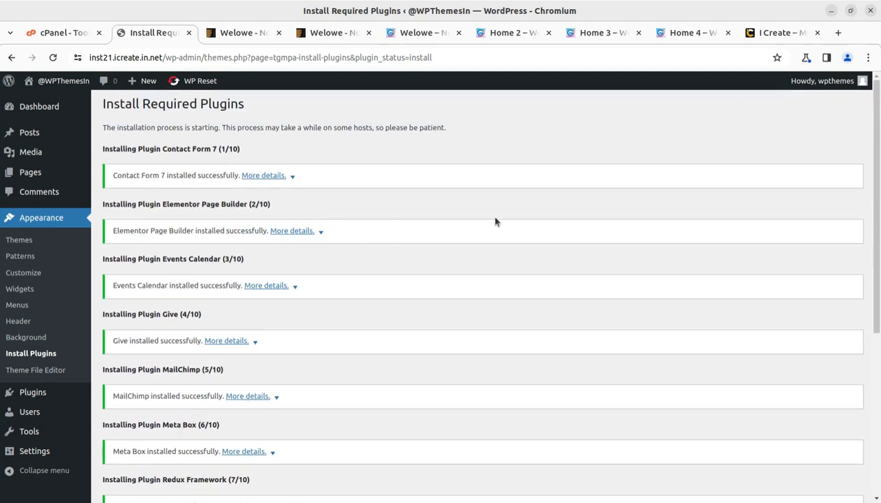
{"action": "scroll", "coordinate": [277, 191], "scroll_direction": "down", "scroll_amount": 3}
{"action": "scroll", "coordinate": [243, 442], "scroll_direction": "down", "scroll_amount": 2}
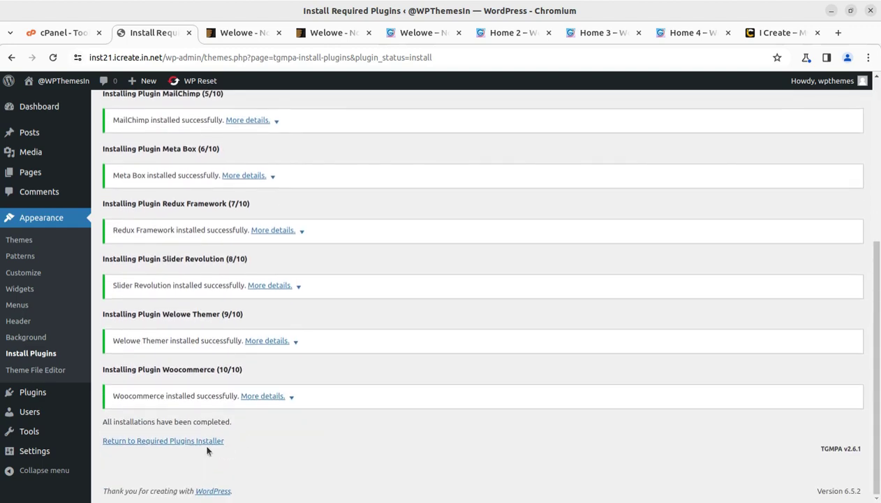
- Return to the required plugins installer, select all the plugins and run the bulk Activate action on them
{"action": "left_click", "coordinate": [192, 441]}
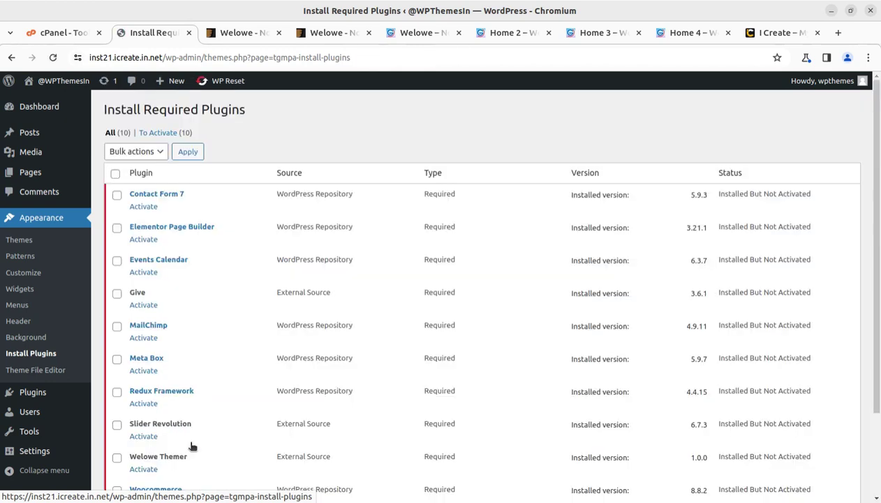
{"action": "left_click", "coordinate": [116, 174]}
{"action": "left_click", "coordinate": [135, 152]}
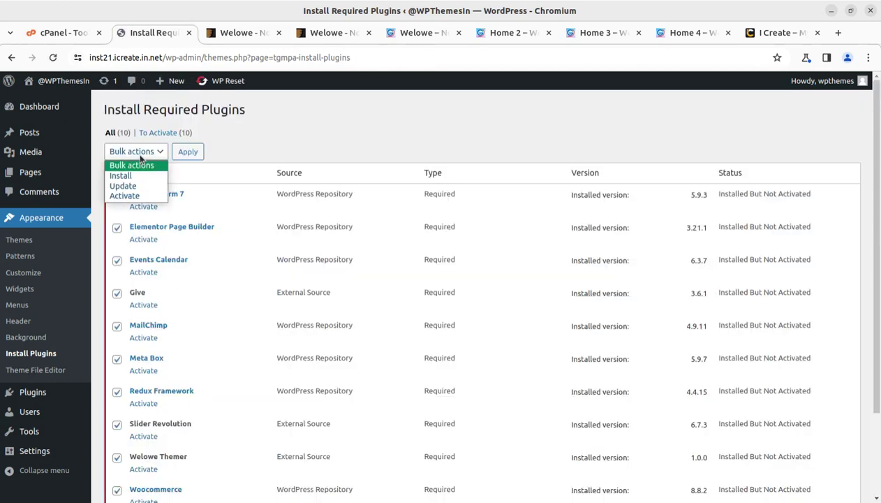
{"action": "left_click", "coordinate": [128, 197]}
{"action": "left_click", "coordinate": [185, 152]}
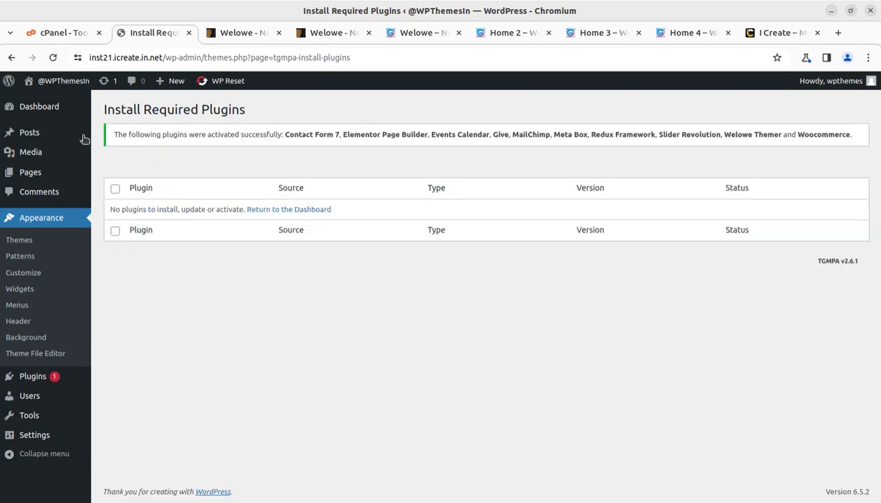
- Start the GiveWP setup wizard, choose fundraising within an organization and accept joining the GiveWP Community
{"action": "mouse_move", "coordinate": [39, 110]}
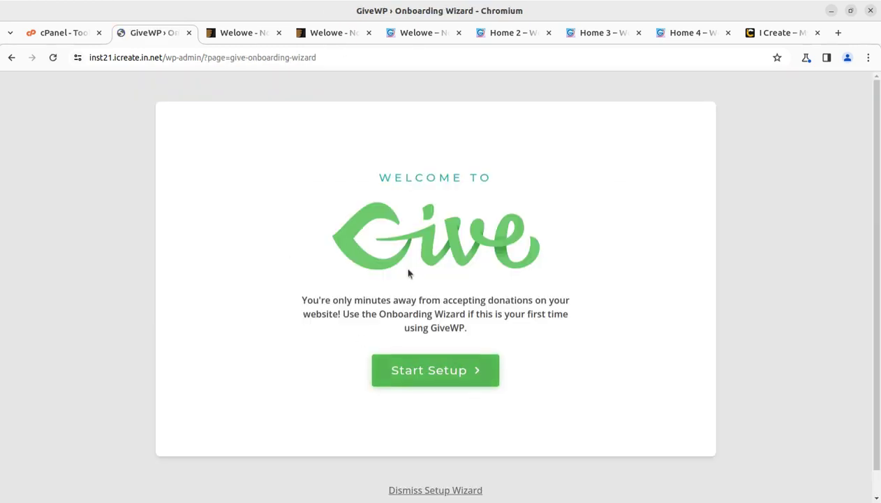
{"action": "scroll", "coordinate": [498, 302], "scroll_direction": "down", "scroll_amount": 1}
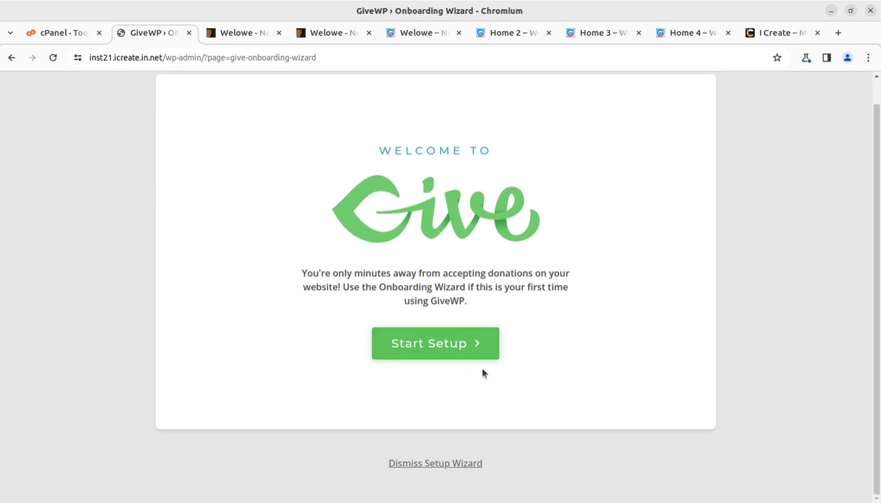
{"action": "left_click", "coordinate": [435, 344]}
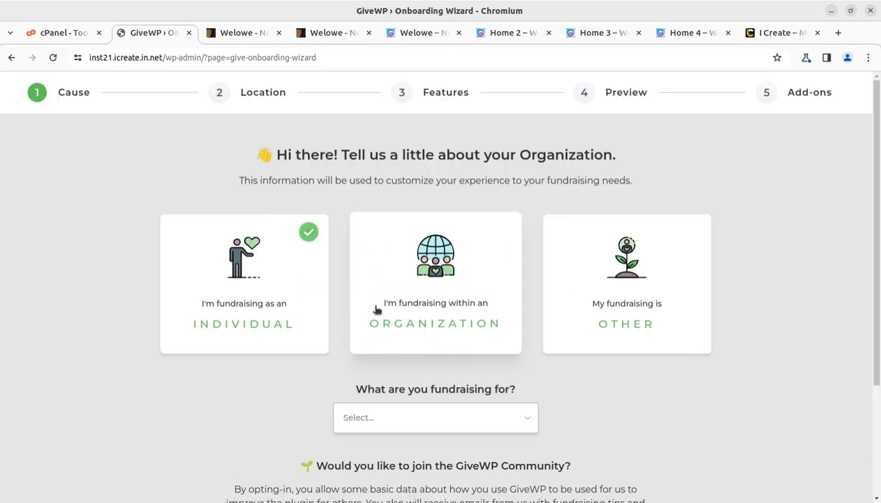
{"action": "left_click", "coordinate": [428, 296]}
{"action": "scroll", "coordinate": [428, 296], "scroll_direction": "down", "scroll_amount": 3}
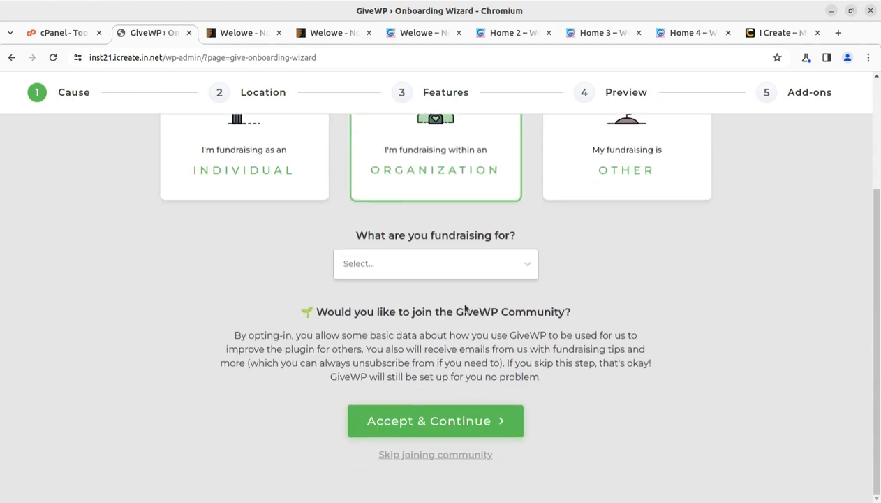
{"action": "left_click", "coordinate": [423, 426]}
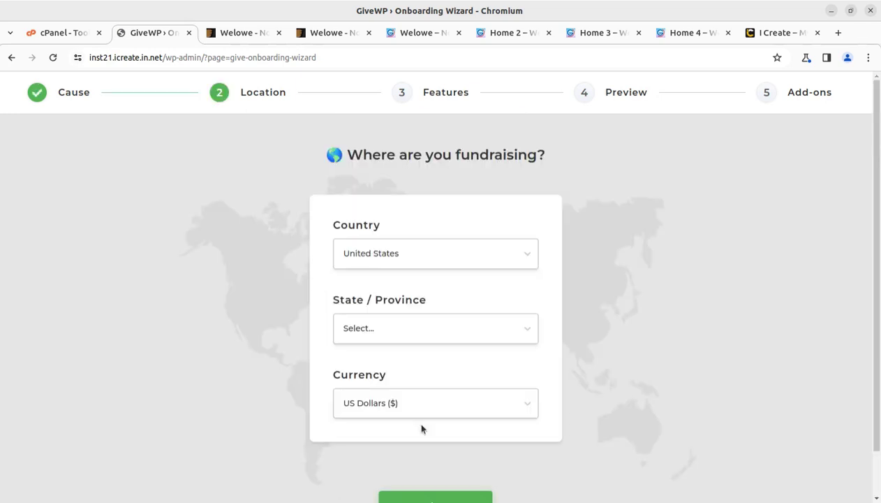
- Set the fundraising country to India
{"action": "left_click", "coordinate": [417, 258]}
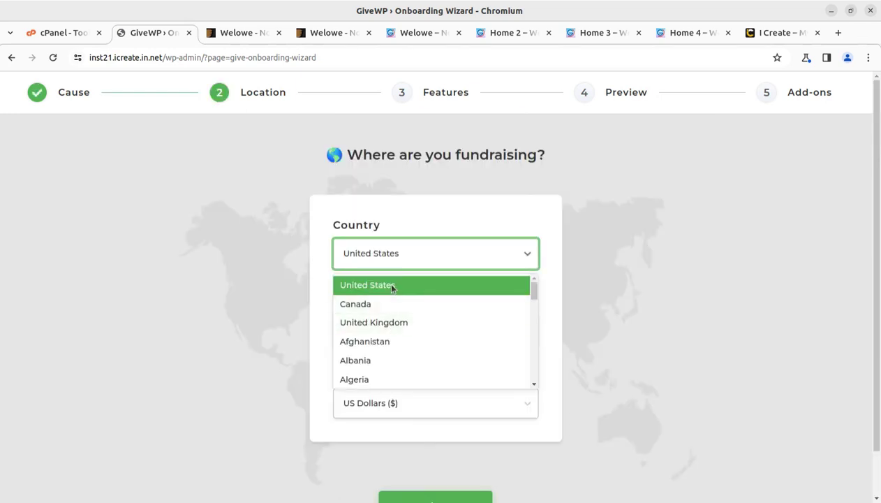
{"action": "type", "text": "in"}
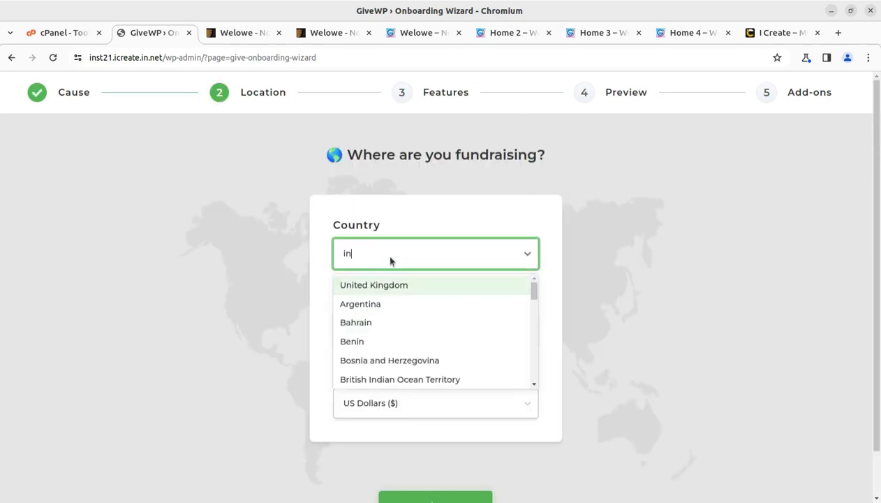
{"action": "type", "text": "d"}
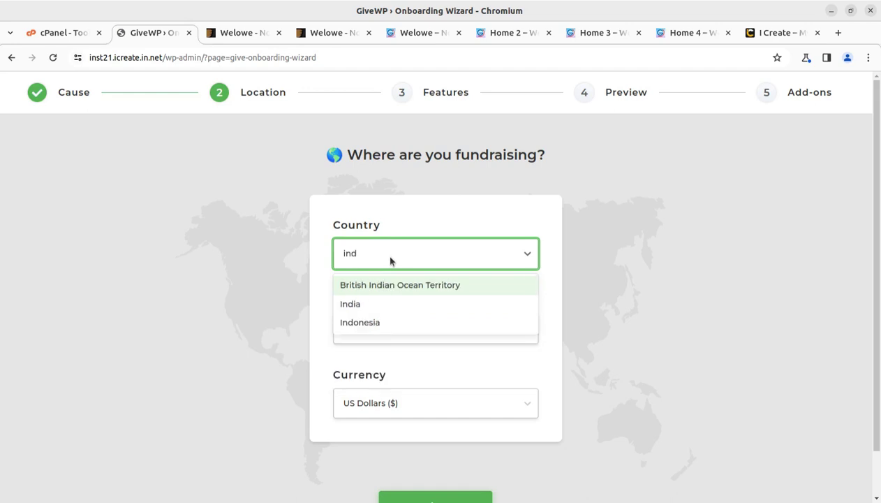
{"action": "left_click", "coordinate": [356, 304]}
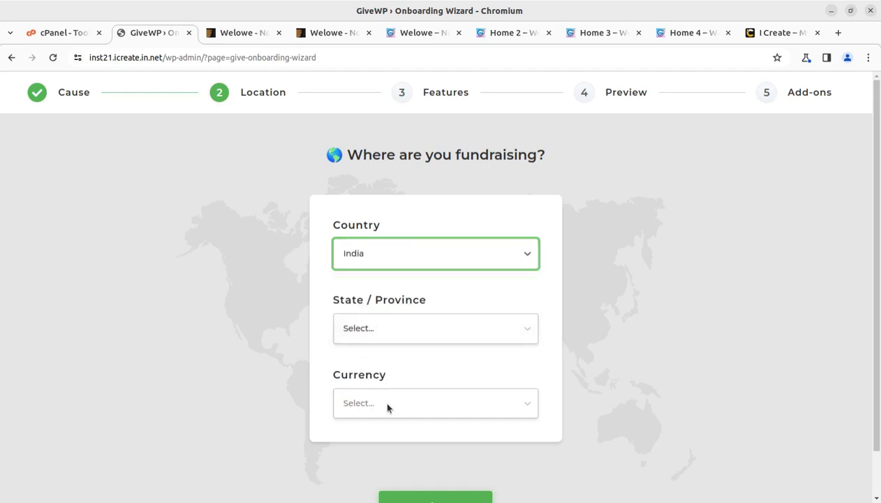
- Set the state to Arunachal Pradesh and the currency to Indian Rupee (₹), and continue to the donation form features
{"action": "left_click", "coordinate": [395, 330]}
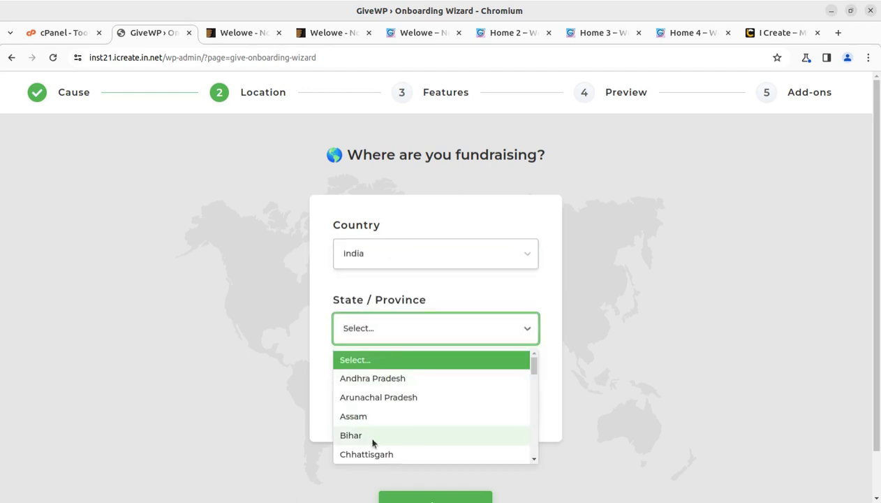
{"action": "left_click", "coordinate": [383, 397]}
{"action": "left_click", "coordinate": [372, 397]}
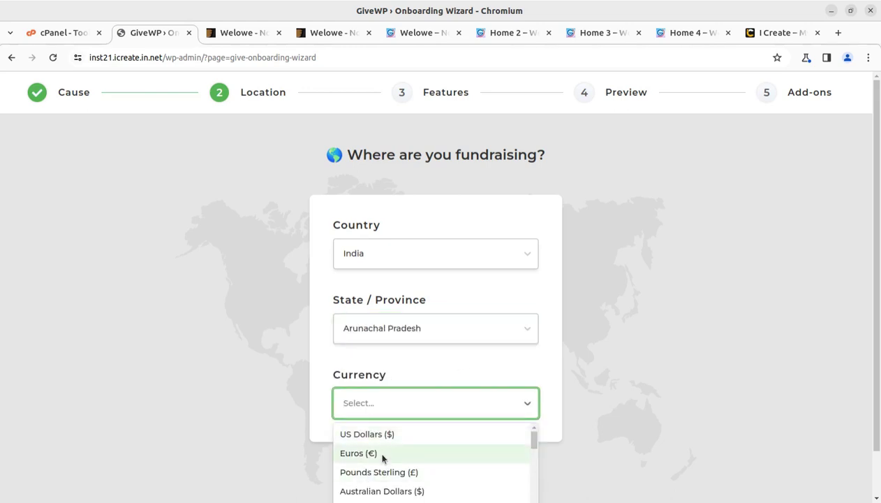
{"action": "scroll", "coordinate": [383, 458], "scroll_direction": "down", "scroll_amount": 3}
{"action": "type", "text": "in"}
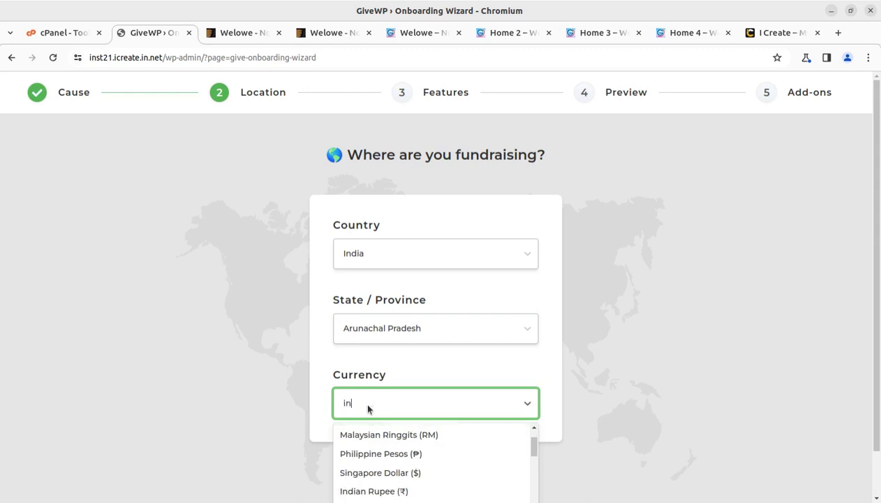
{"action": "left_click", "coordinate": [388, 492]}
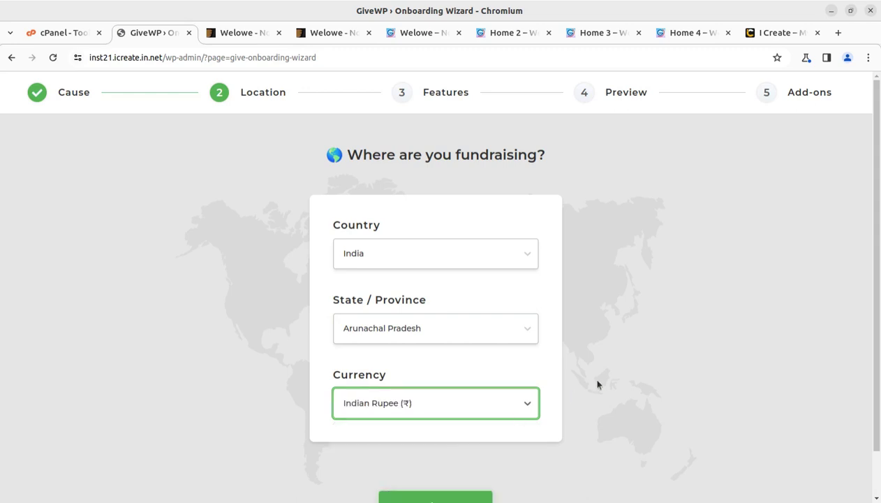
{"action": "scroll", "coordinate": [559, 391], "scroll_direction": "down", "scroll_amount": 1}
{"action": "left_click", "coordinate": [447, 458]}
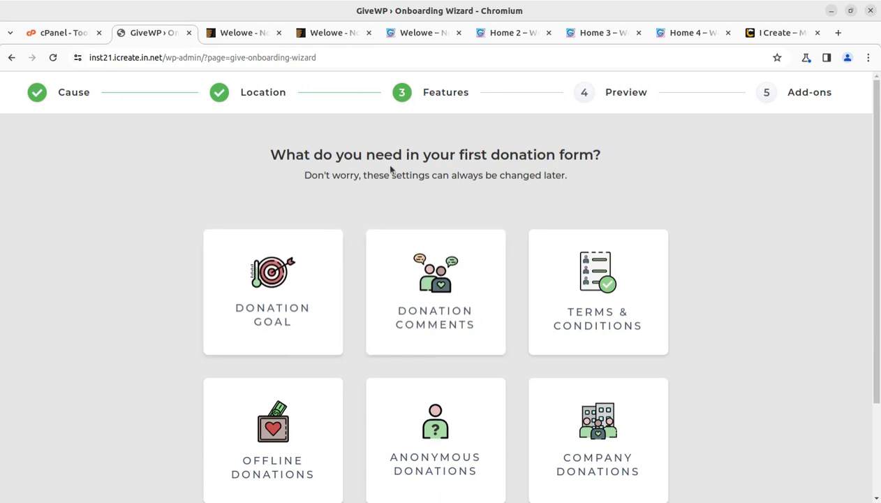
- Enable donation goal, donation comments, terms & conditions, and offline, company and anonymous donations for the first donation form, and continue
{"action": "left_click", "coordinate": [287, 315]}
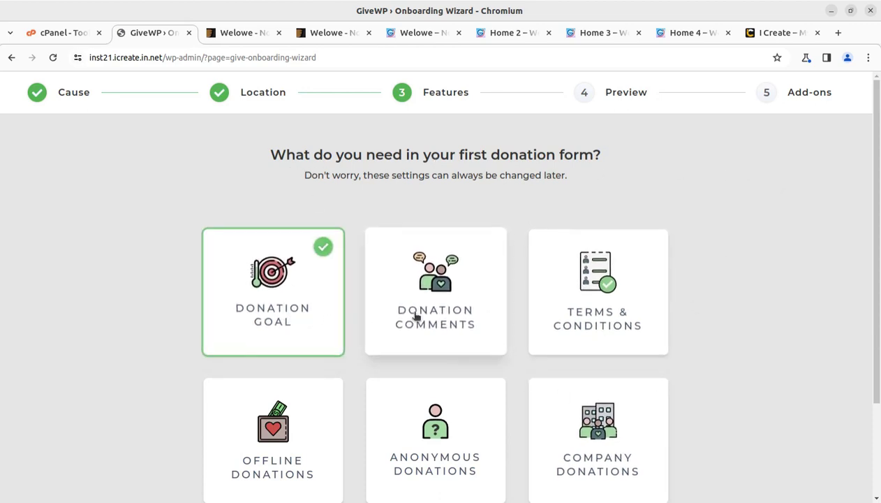
{"action": "left_click", "coordinate": [457, 314]}
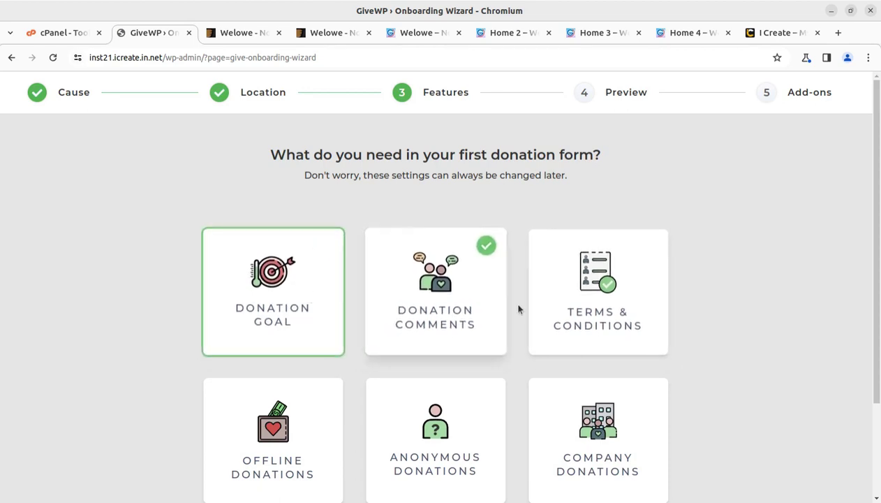
{"action": "left_click", "coordinate": [544, 320]}
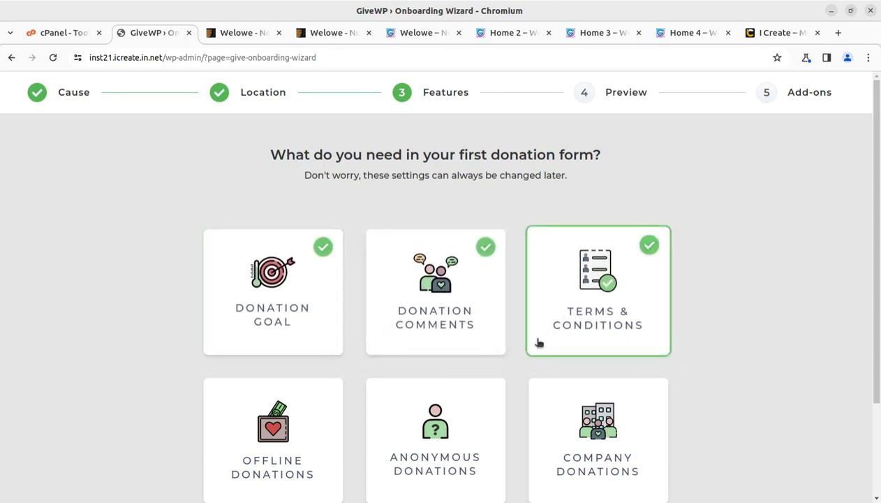
{"action": "scroll", "coordinate": [405, 342], "scroll_direction": "down", "scroll_amount": 2}
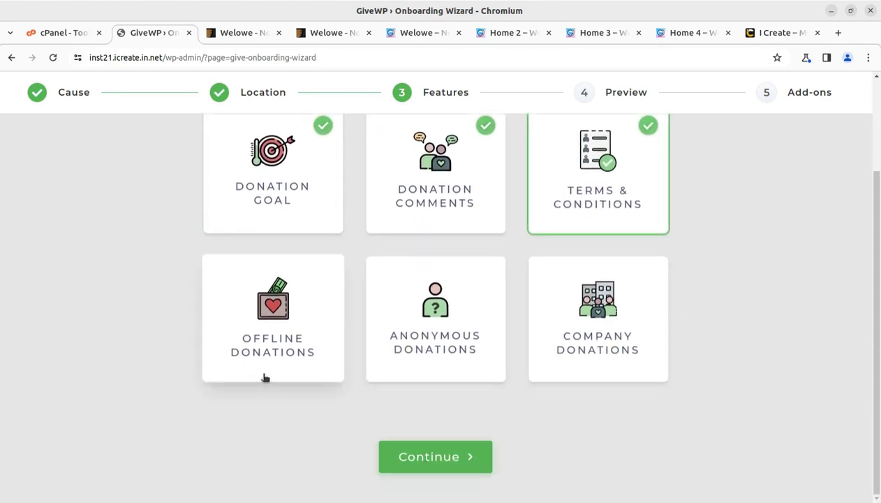
{"action": "left_click", "coordinate": [299, 354]}
{"action": "left_click", "coordinate": [606, 356]}
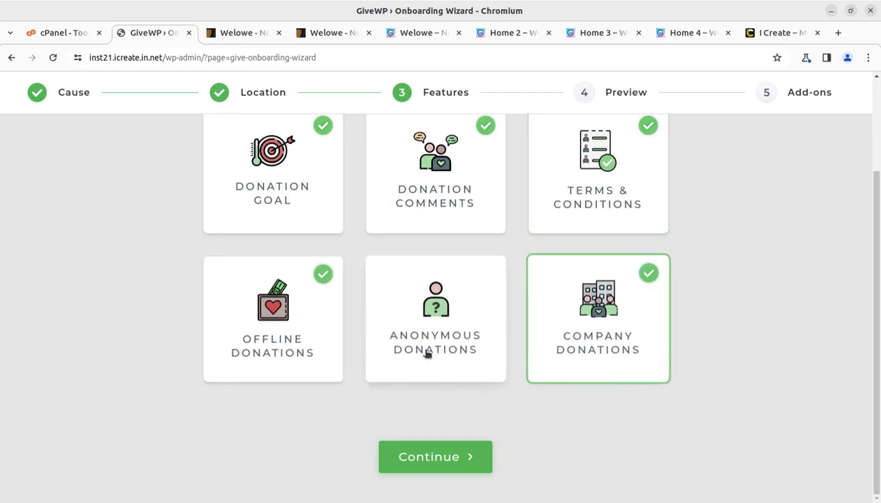
{"action": "left_click", "coordinate": [428, 353]}
{"action": "left_click", "coordinate": [421, 458]}
- Finish the GiveWP wizard past the form preview without selecting any add-ons, and view the setup guide's payment gateway options
{"action": "left_click", "coordinate": [504, 397]}
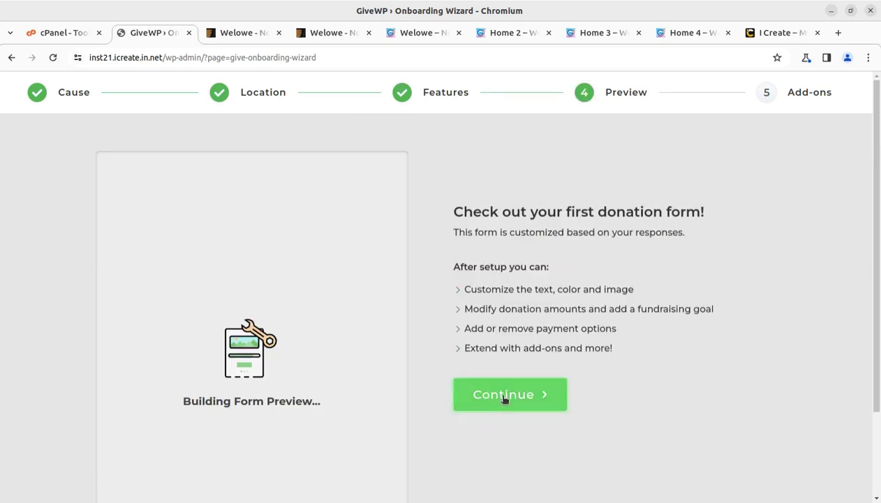
{"action": "scroll", "coordinate": [780, 252], "scroll_direction": "down", "scroll_amount": 3}
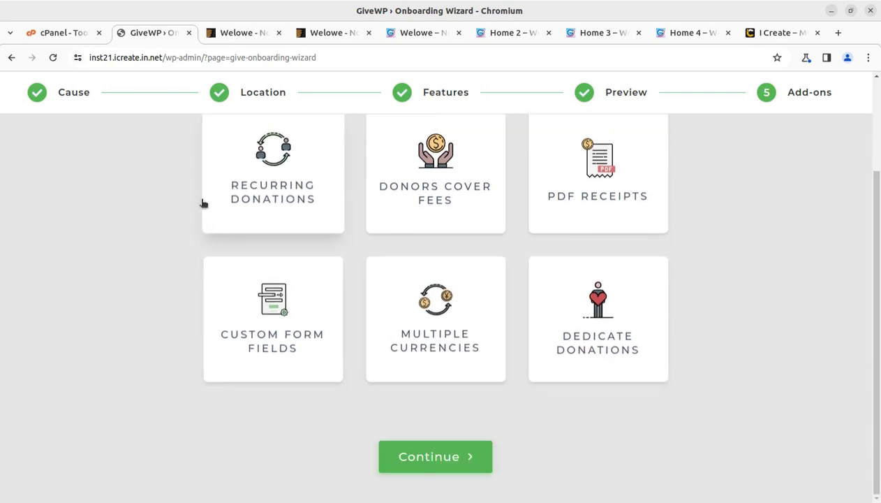
{"action": "left_click", "coordinate": [439, 458]}
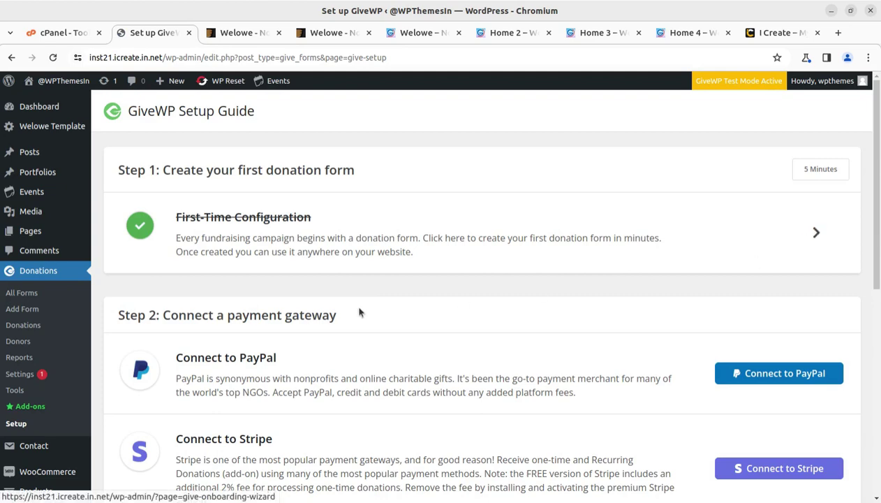
{"action": "scroll", "coordinate": [546, 369], "scroll_direction": "down", "scroll_amount": 4}
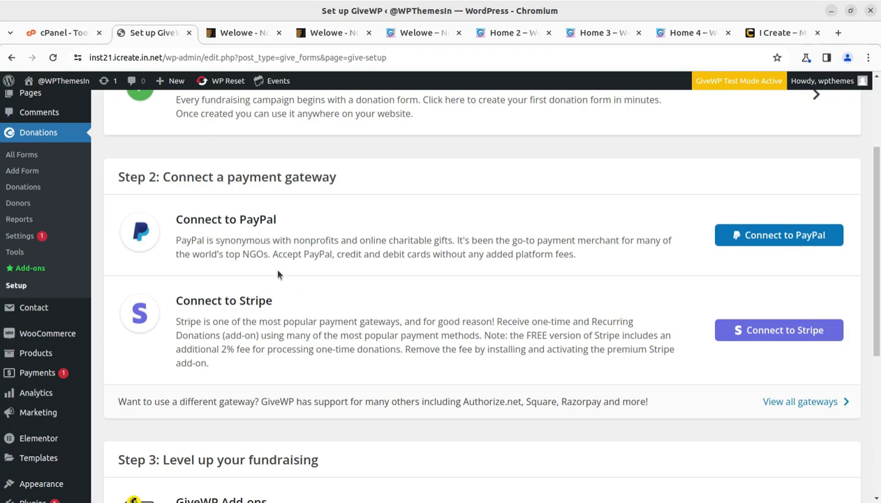
- Review the remaining GiveWP setup steps, then dismiss the dashboard notices about outdated WooCommerce templates and Event Tickets
{"action": "scroll", "coordinate": [610, 242], "scroll_direction": "down", "scroll_amount": 6}
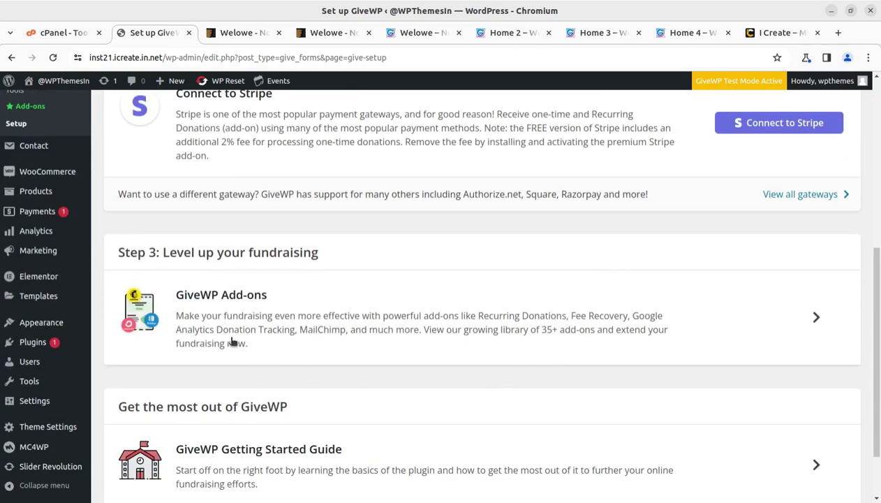
{"action": "scroll", "coordinate": [442, 347], "scroll_direction": "down", "scroll_amount": 2}
{"action": "scroll", "coordinate": [419, 363], "scroll_direction": "up", "scroll_amount": 8}
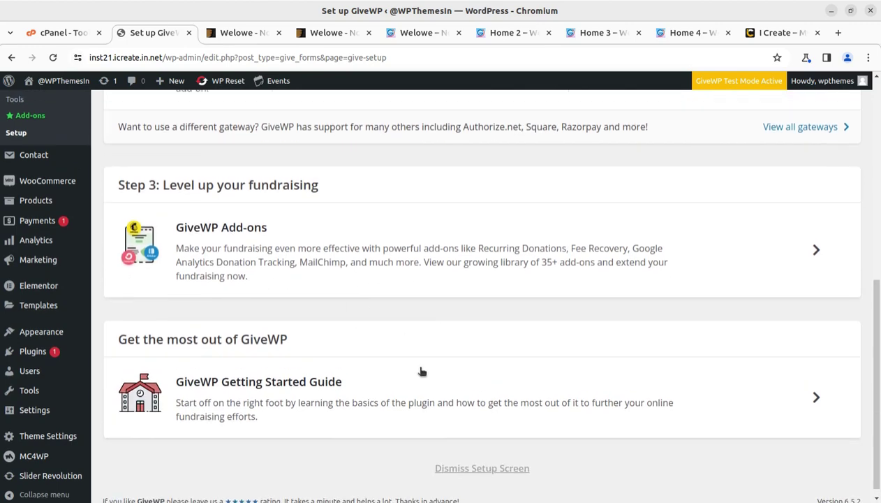
{"action": "left_click", "coordinate": [41, 110]}
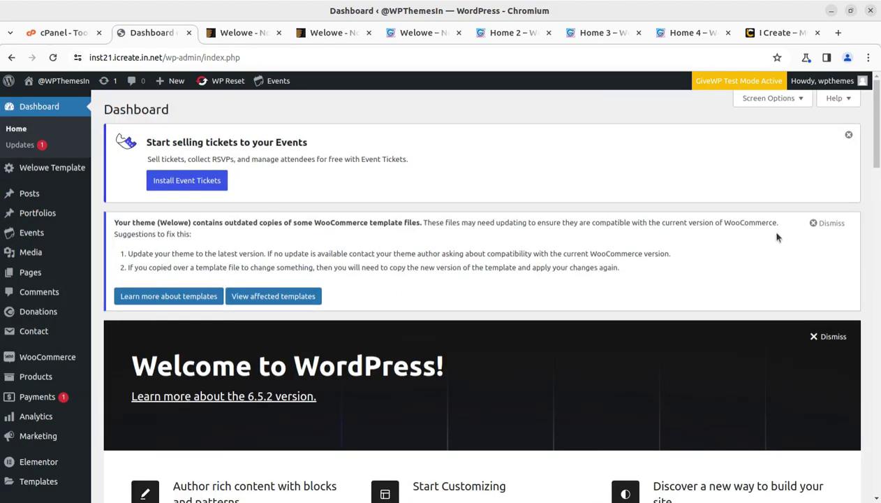
{"action": "left_click", "coordinate": [830, 223]}
{"action": "left_click", "coordinate": [848, 136]}
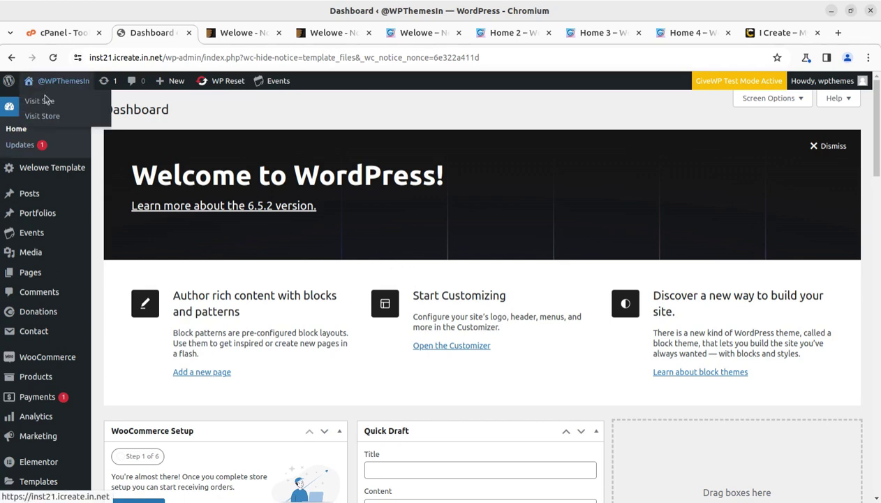
- Open the site's front end in a new browser tab, view its homepage, and return to the WordPress dashboard
{"action": "middle_click", "coordinate": [35, 101]}
{"action": "key", "text": "ctrl+Tab"}
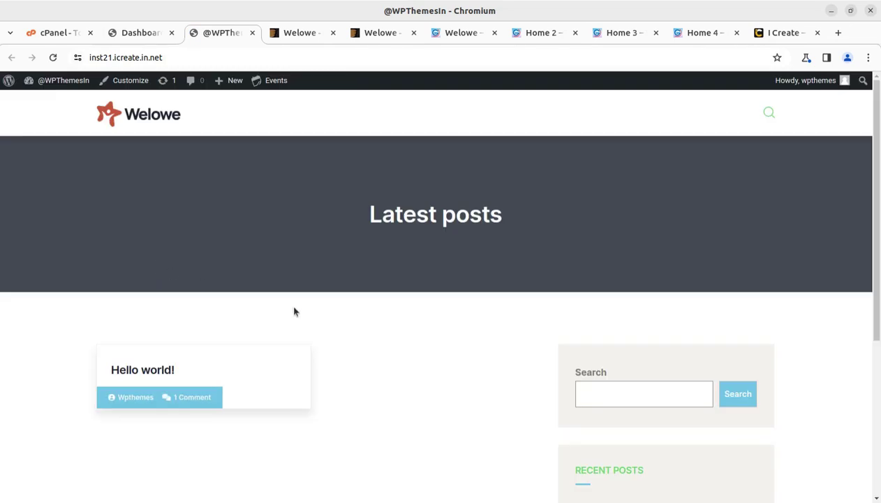
{"action": "left_click", "coordinate": [137, 35]}
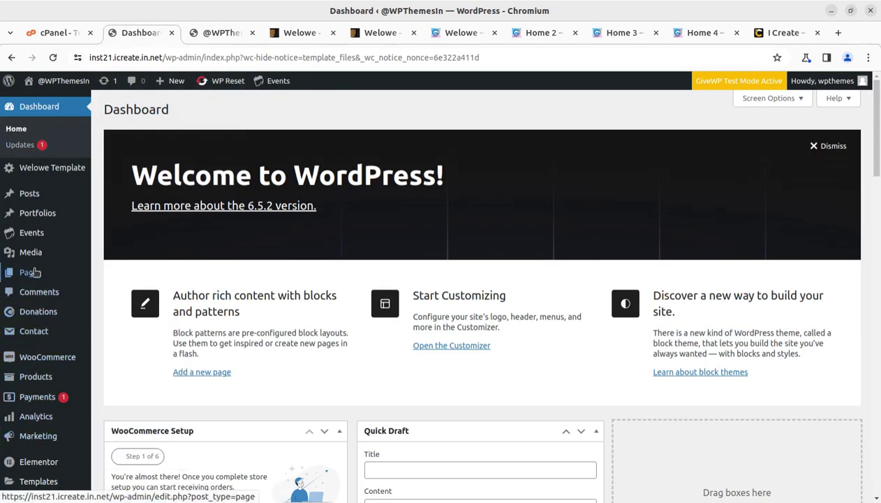
- Start importing the main demo content with the Demo Importer in the Welowe theme settings
{"action": "scroll", "coordinate": [32, 274], "scroll_direction": "down", "scroll_amount": 4}
{"action": "mouse_move", "coordinate": [43, 373]}
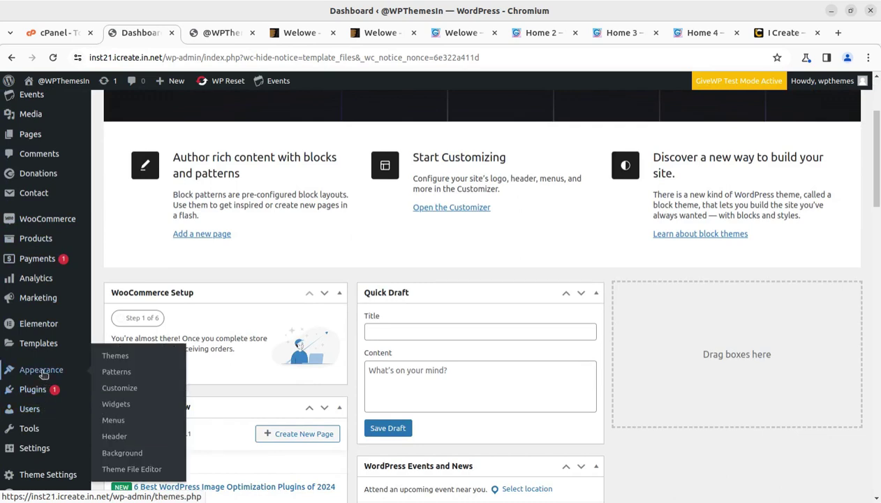
{"action": "mouse_move", "coordinate": [41, 395]}
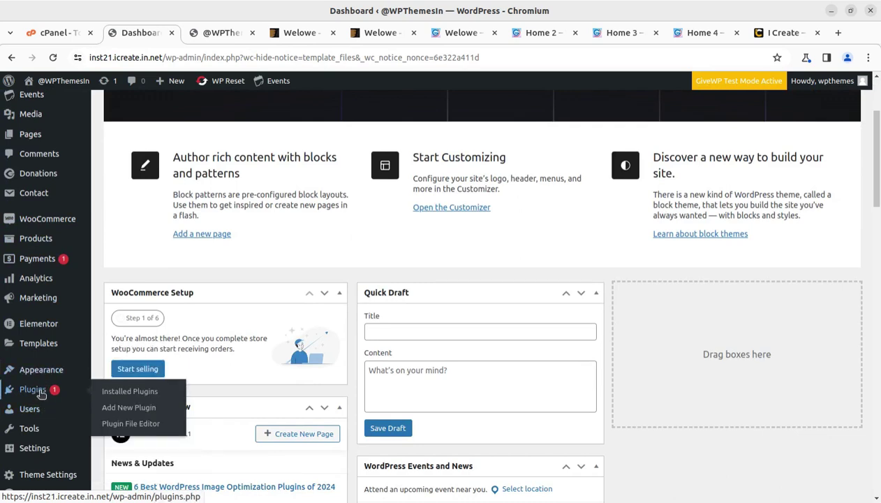
{"action": "mouse_move", "coordinate": [36, 198]}
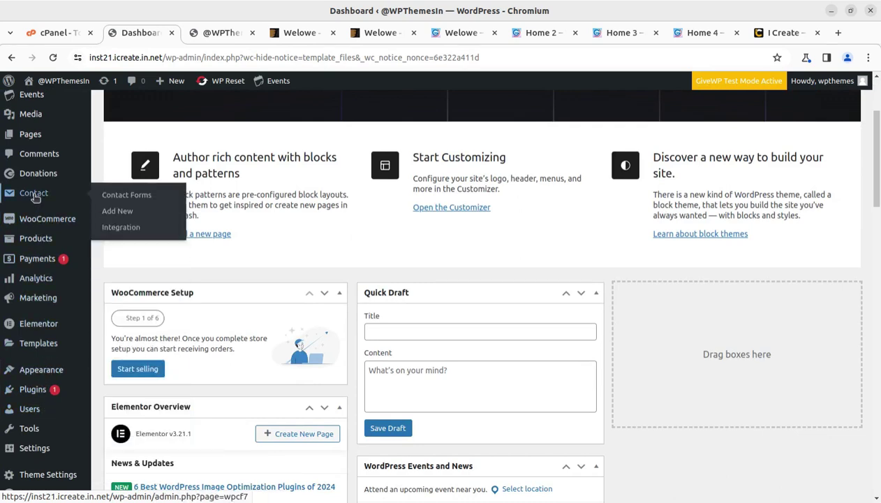
{"action": "mouse_move", "coordinate": [48, 474]}
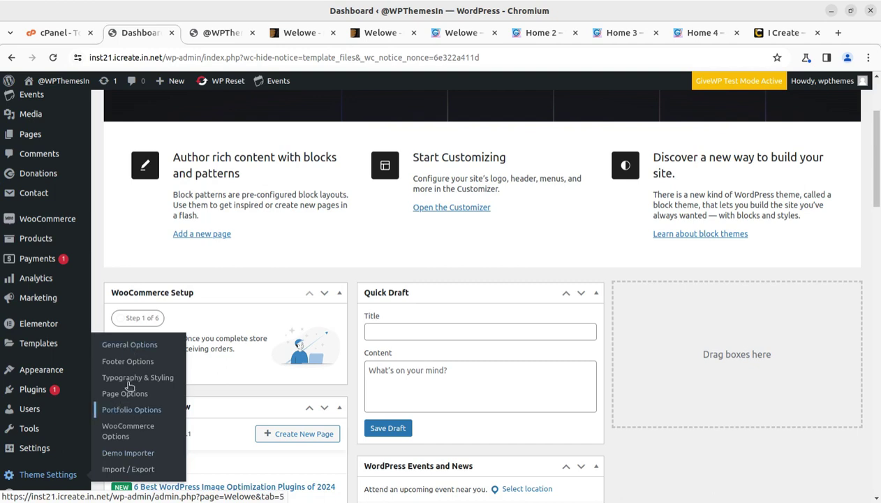
{"action": "left_click", "coordinate": [120, 458]}
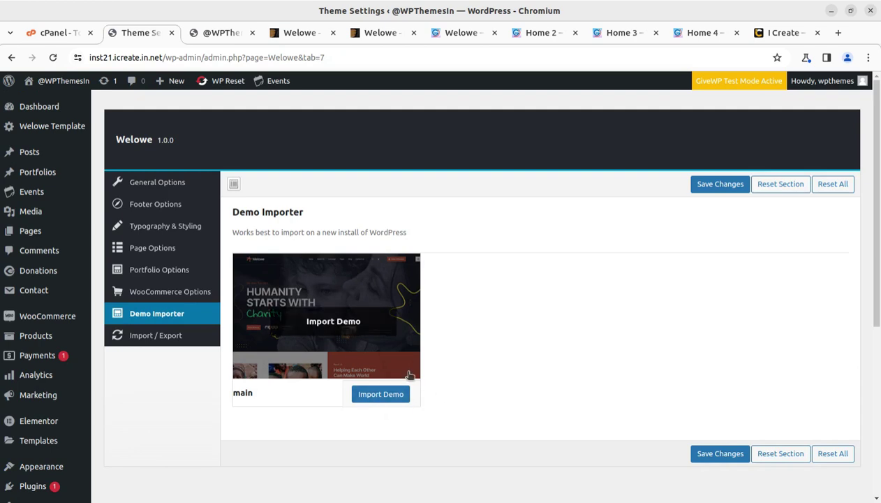
{"action": "left_click", "coordinate": [379, 395]}
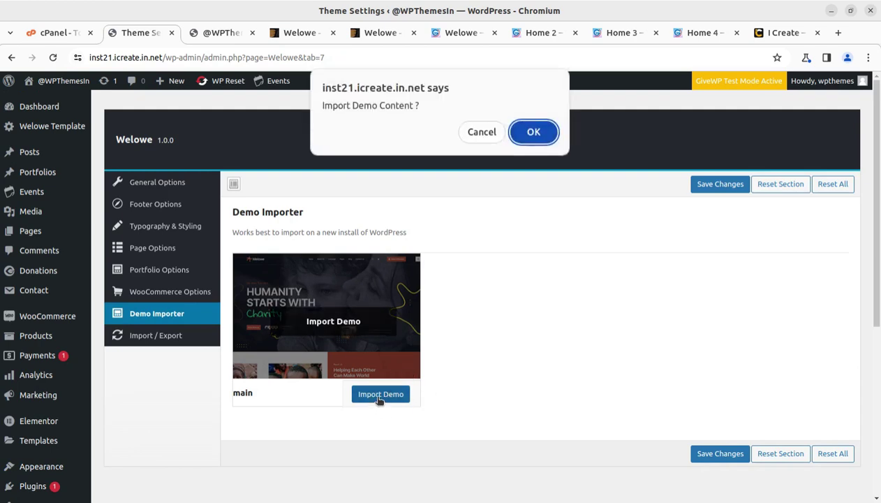
{"action": "left_click", "coordinate": [520, 134]}
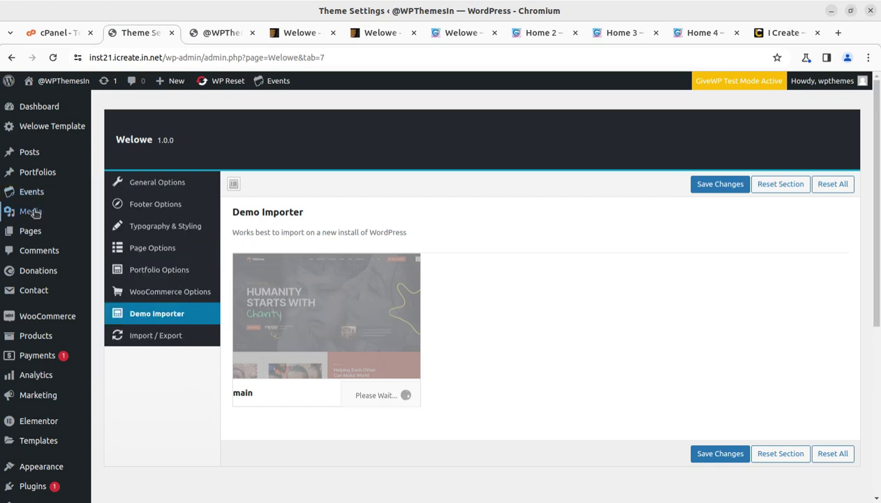
- Open the Media Library in a new browser tab to check the images imported so far, and return to the Demo Importer
{"action": "middle_click", "coordinate": [111, 215]}
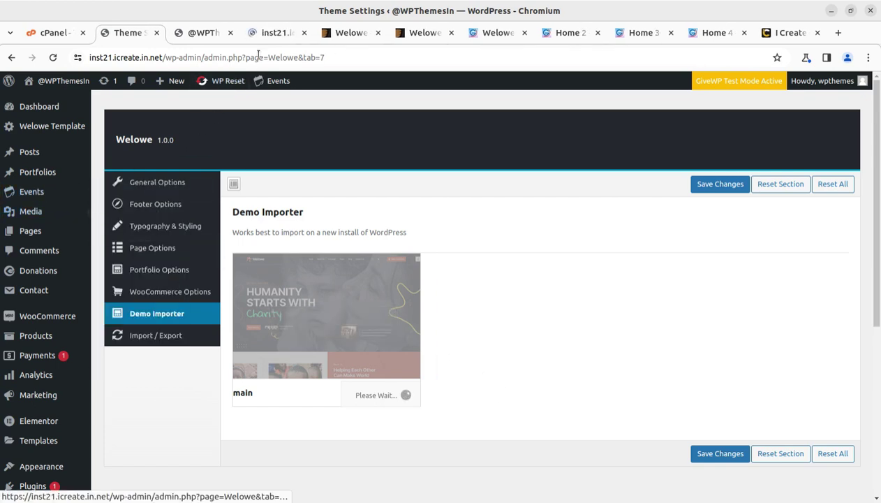
{"action": "left_click", "coordinate": [271, 33]}
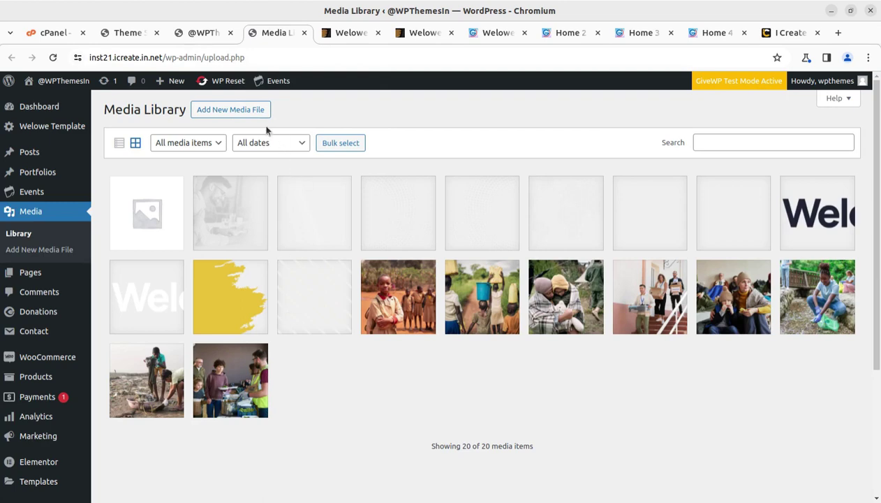
{"action": "left_click", "coordinate": [204, 36]}
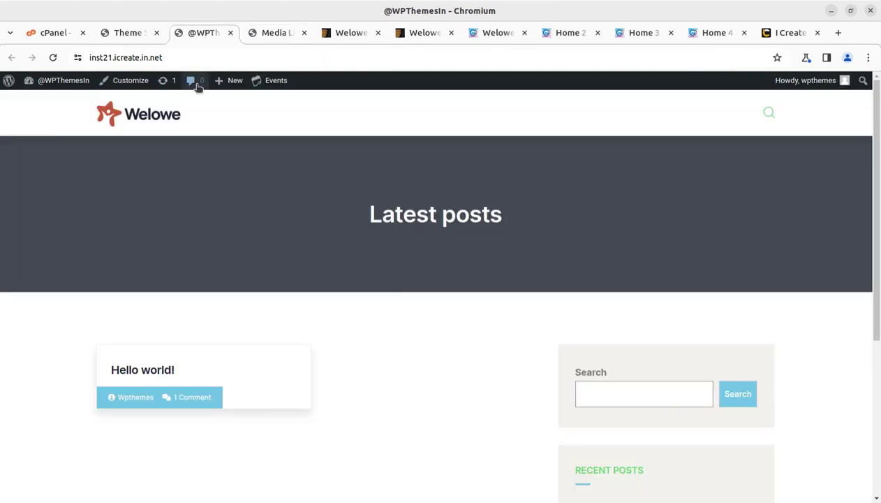
{"action": "left_click", "coordinate": [133, 35]}
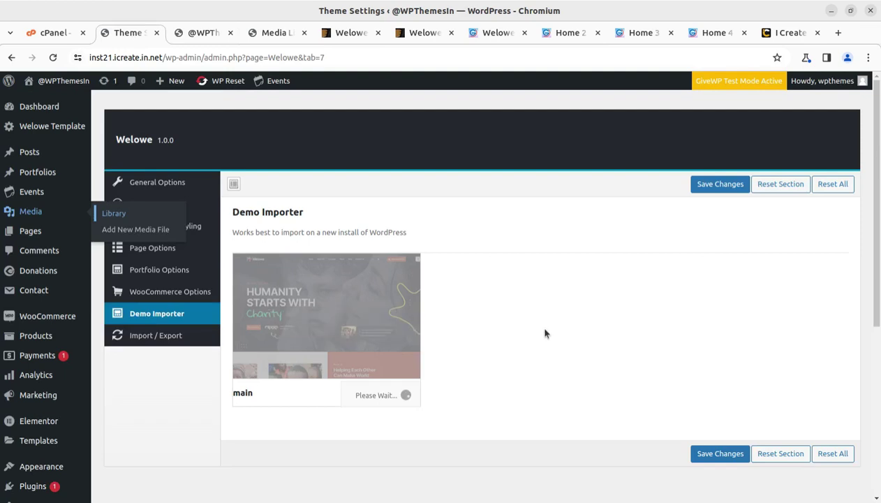
- In the Welowe live preview, open the Show One Page donation mode and look through its donation form and page layout
{"action": "left_click", "coordinate": [498, 32]}
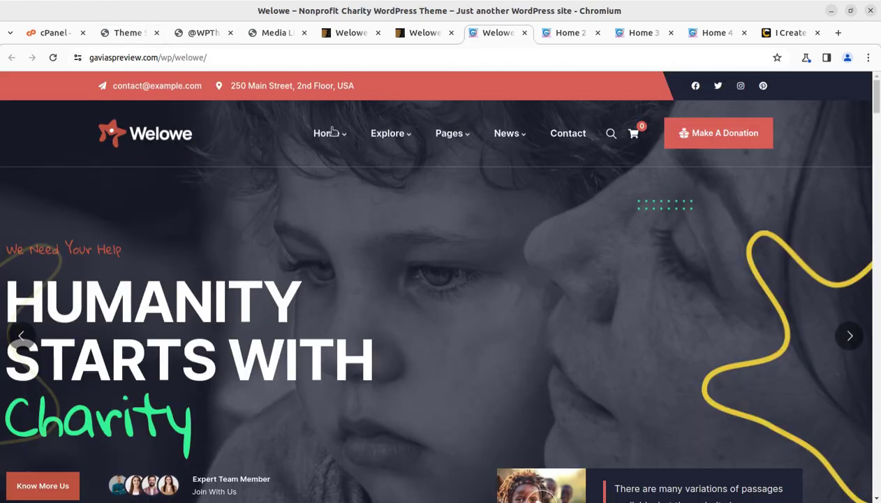
{"action": "mouse_move", "coordinate": [407, 141]}
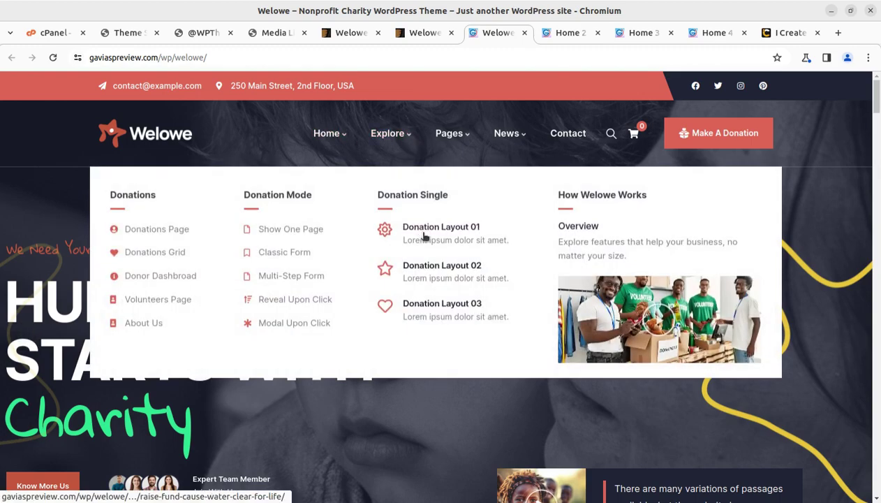
{"action": "left_click", "coordinate": [282, 234]}
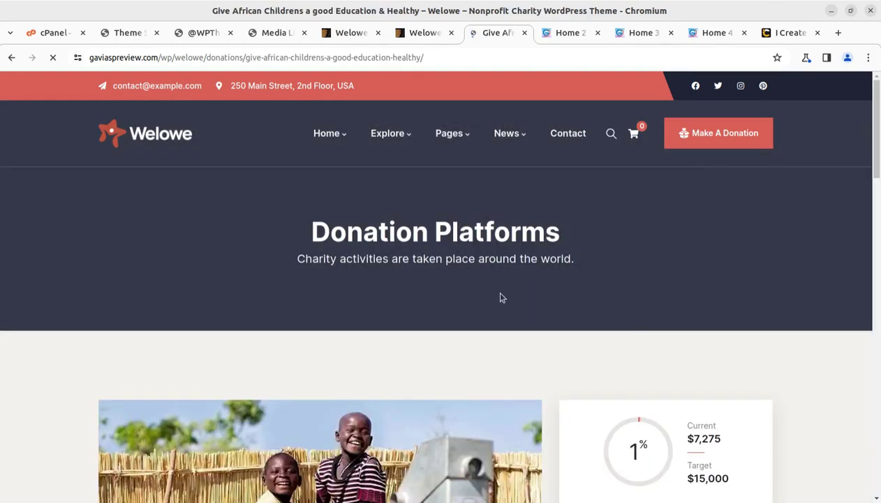
{"action": "scroll", "coordinate": [498, 299], "scroll_direction": "down", "scroll_amount": 5}
{"action": "scroll", "coordinate": [497, 301], "scroll_direction": "down", "scroll_amount": 7}
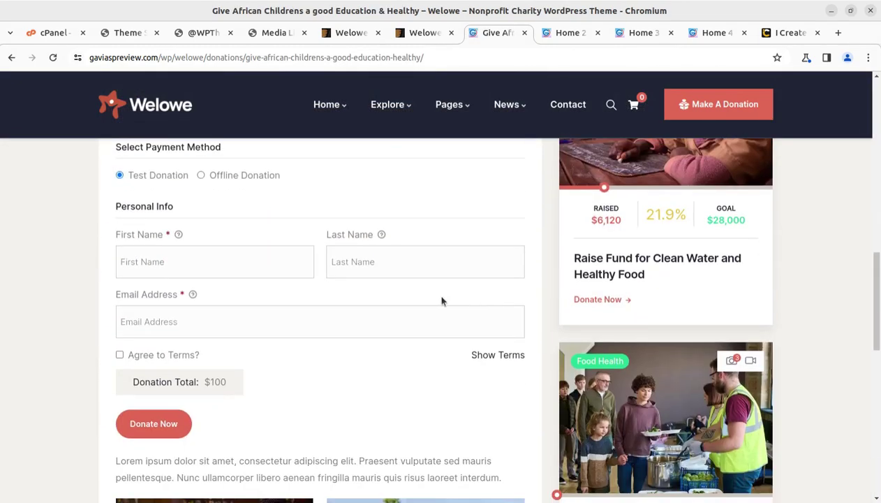
{"action": "scroll", "coordinate": [256, 324], "scroll_direction": "down", "scroll_amount": 8}
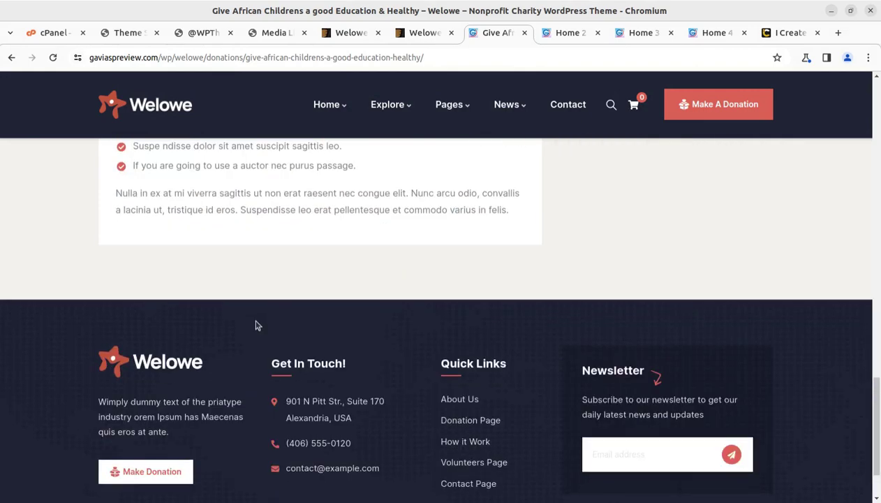
{"action": "scroll", "coordinate": [256, 324], "scroll_direction": "up", "scroll_amount": 7}
- Open the Classic Form donation mode in the live preview and examine its fundraising progress and donation form
{"action": "mouse_move", "coordinate": [460, 109]}
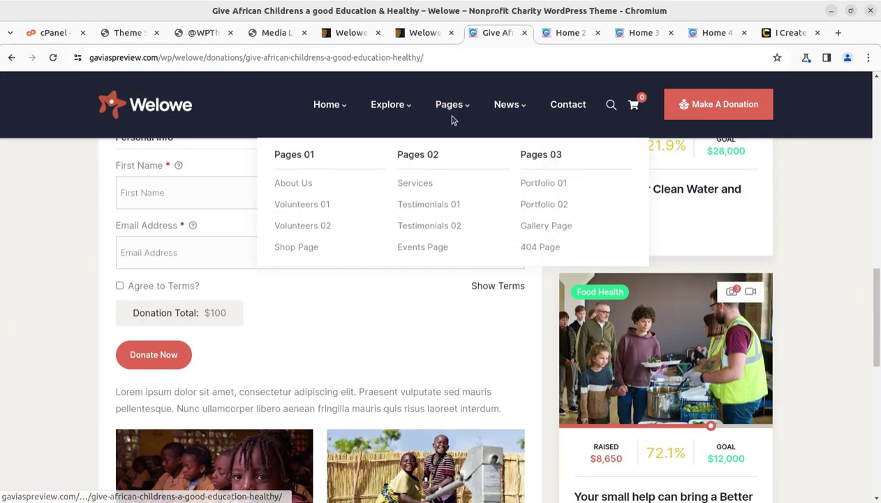
{"action": "scroll", "coordinate": [448, 121], "scroll_direction": "up", "scroll_amount": 3}
{"action": "mouse_move", "coordinate": [385, 105]}
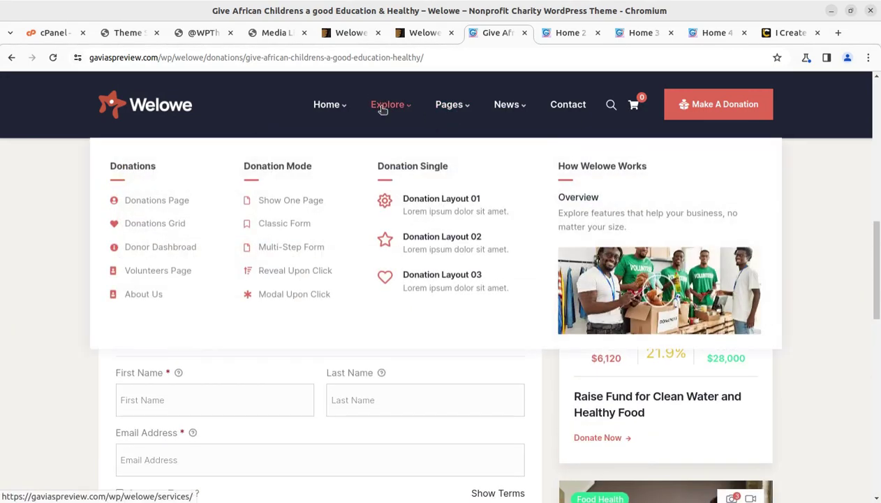
{"action": "left_click", "coordinate": [284, 228]}
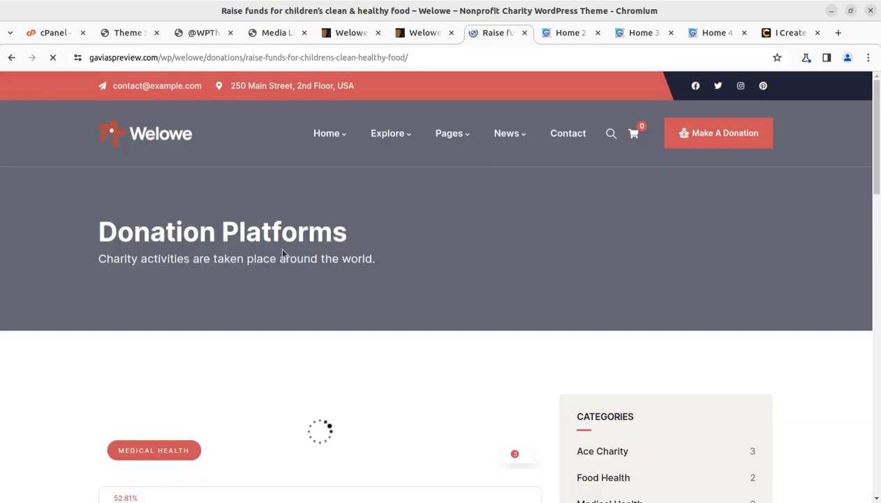
{"action": "scroll", "coordinate": [321, 272], "scroll_direction": "down", "scroll_amount": 5}
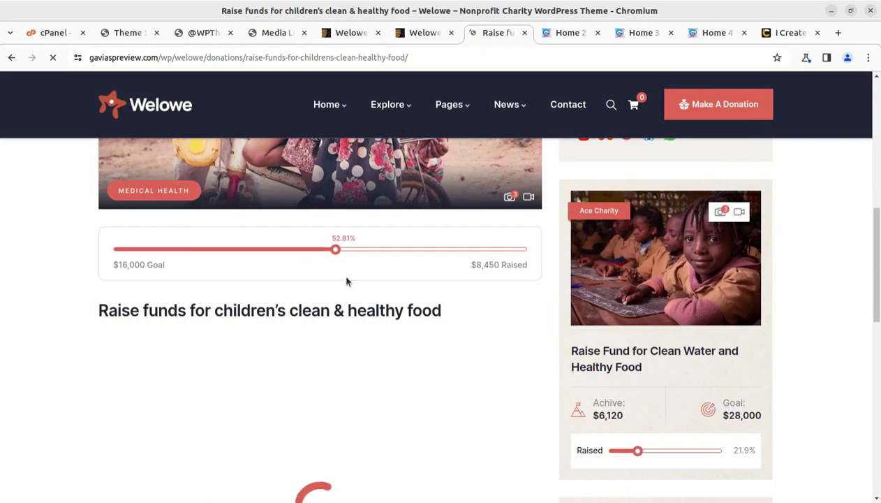
{"action": "scroll", "coordinate": [347, 282], "scroll_direction": "down", "scroll_amount": 6}
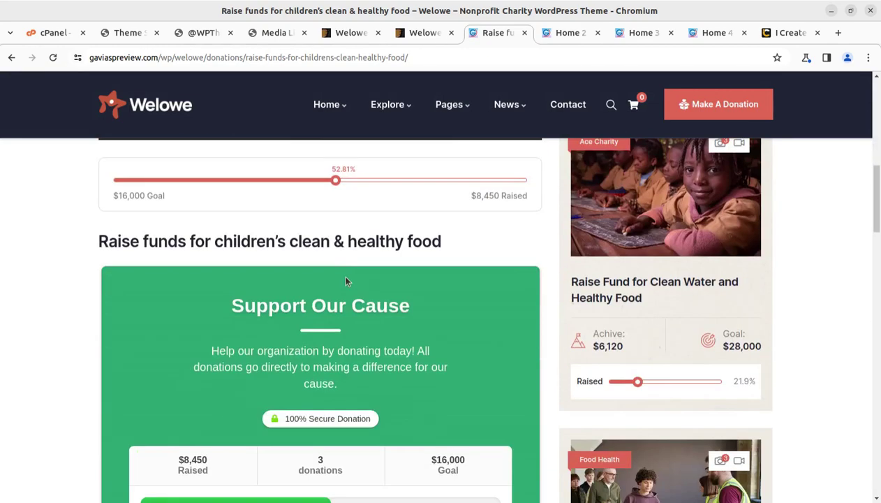
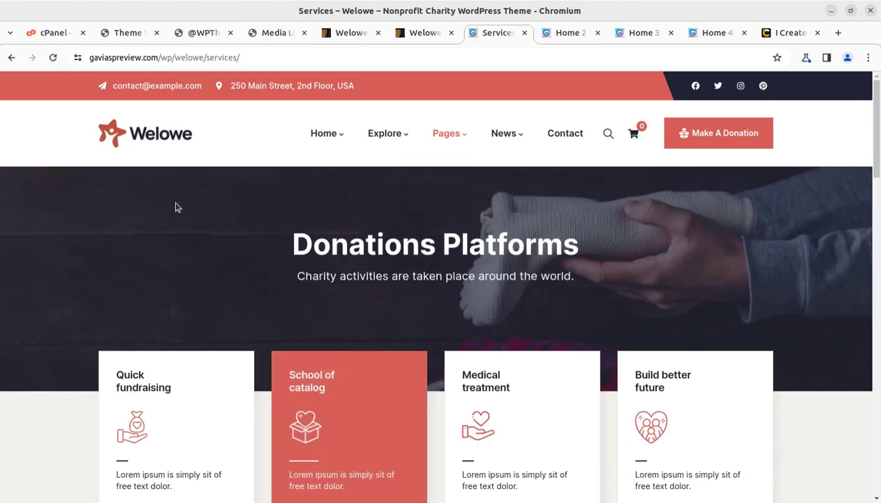
- Examine the live preview's Services page, from the service carousel down to the service cards
{"action": "scroll", "coordinate": [215, 298], "scroll_direction": "down", "scroll_amount": 3}
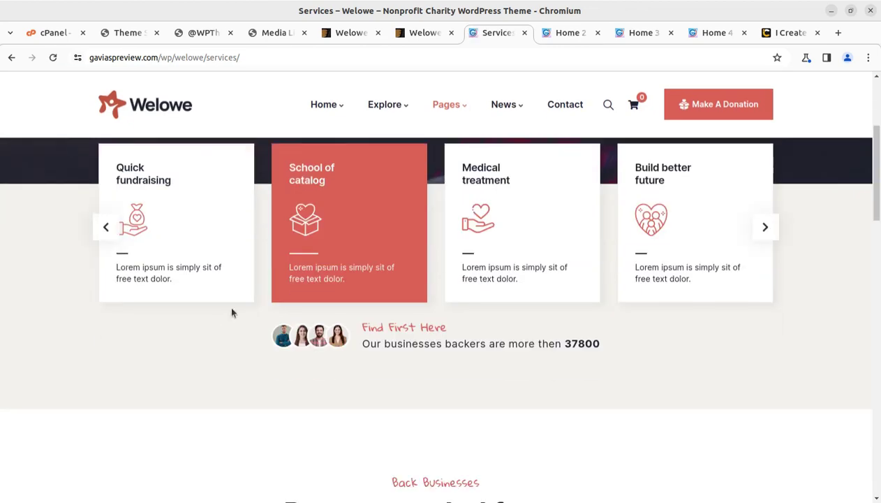
{"action": "scroll", "coordinate": [305, 276], "scroll_direction": "up", "scroll_amount": 3}
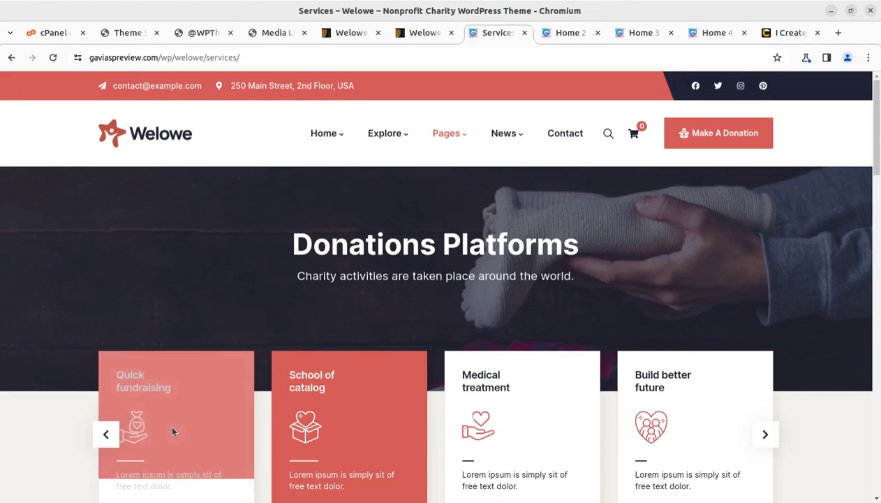
{"action": "scroll", "coordinate": [166, 460], "scroll_direction": "down", "scroll_amount": 2}
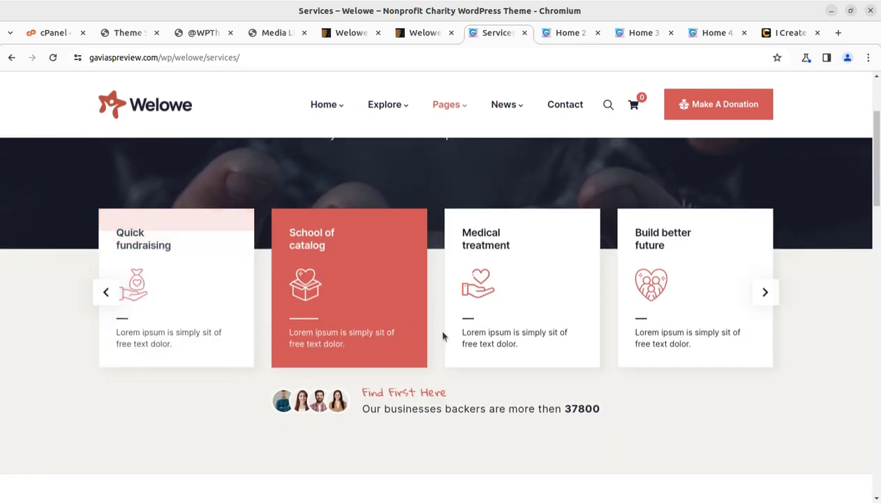
{"action": "scroll", "coordinate": [435, 328], "scroll_direction": "down", "scroll_amount": 7}
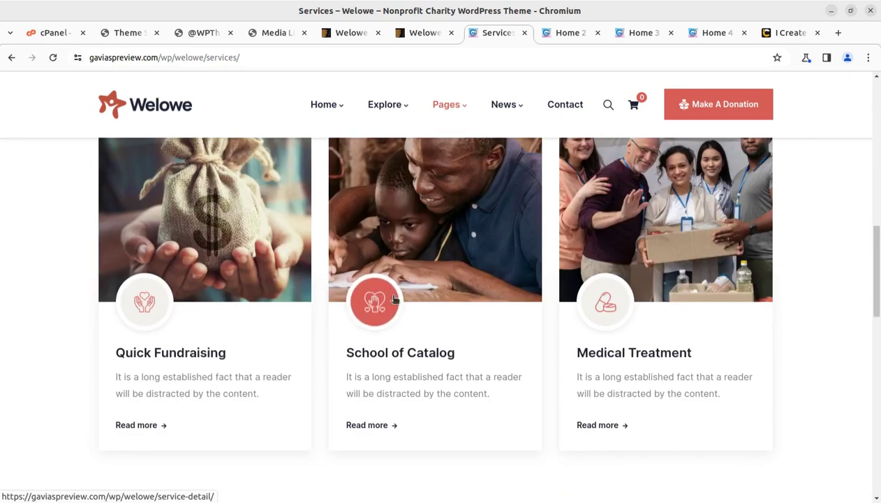
- Open the School of Catalog service's detail page and look through its content sections
{"action": "left_click", "coordinate": [375, 307]}
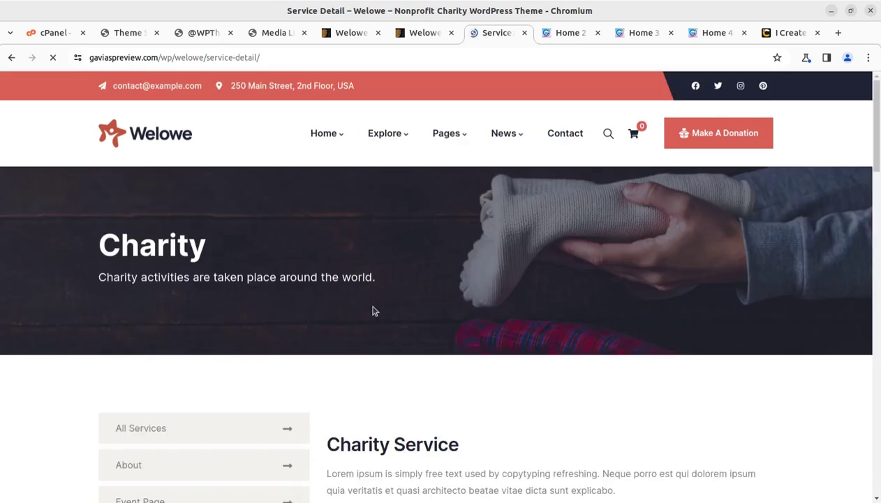
{"action": "scroll", "coordinate": [571, 353], "scroll_direction": "down", "scroll_amount": 5}
{"action": "scroll", "coordinate": [571, 354], "scroll_direction": "down", "scroll_amount": 7}
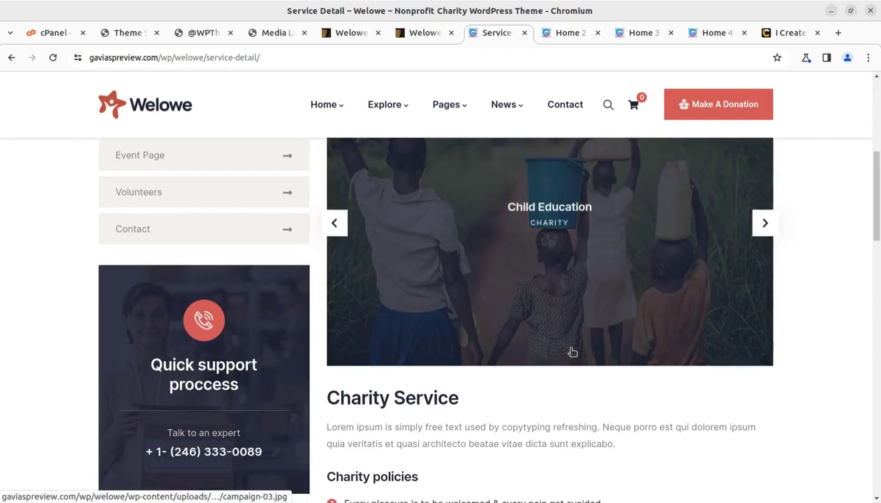
{"action": "scroll", "coordinate": [421, 281], "scroll_direction": "down", "scroll_amount": 2}
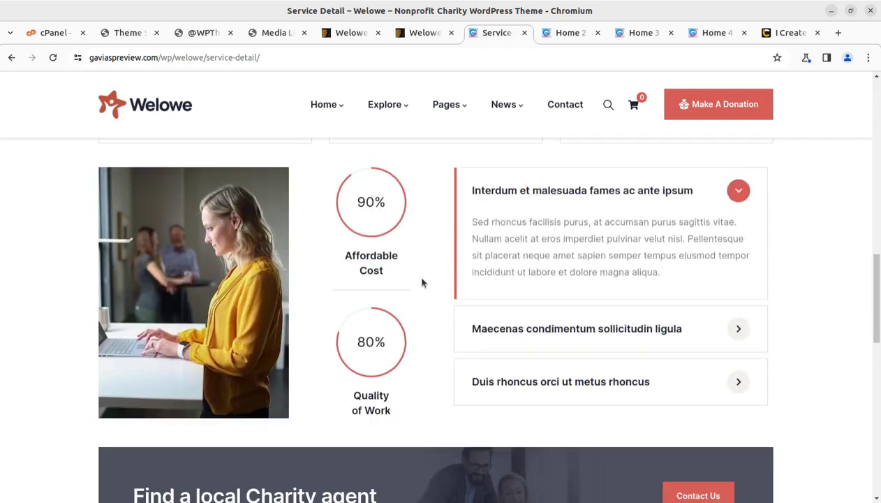
- Look through the rest of the service detail page, from the charity agent banner to the contact form
{"action": "scroll", "coordinate": [576, 351], "scroll_direction": "down", "scroll_amount": 4}
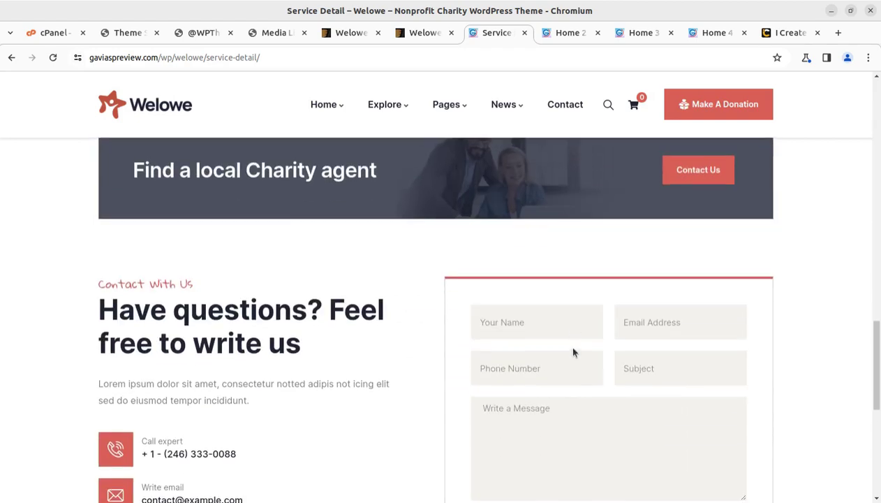
{"action": "scroll", "coordinate": [318, 301], "scroll_direction": "down", "scroll_amount": 3}
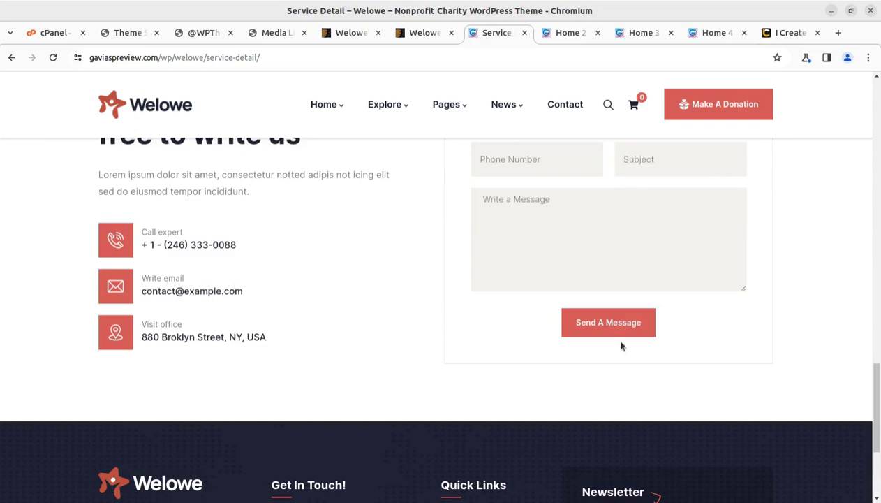
{"action": "scroll", "coordinate": [622, 346], "scroll_direction": "up", "scroll_amount": 15}
- From the Donations Grid, open the "Your small help can bring a Better Life to Everyone" campaign and examine its donation form
{"action": "mouse_move", "coordinate": [373, 106]}
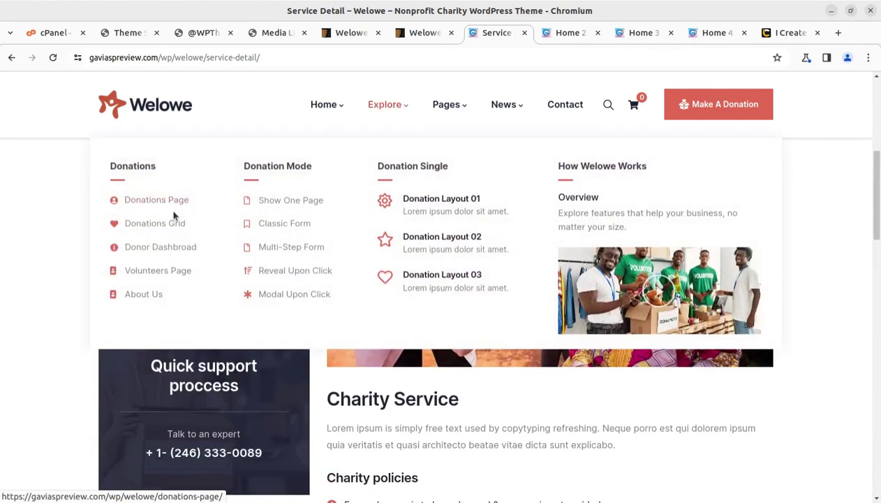
{"action": "left_click", "coordinate": [157, 231]}
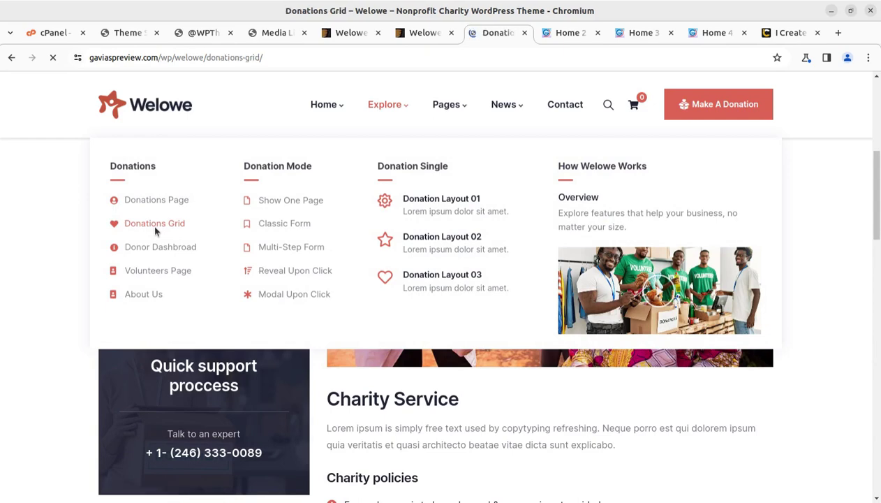
{"action": "scroll", "coordinate": [521, 301], "scroll_direction": "down", "scroll_amount": 6}
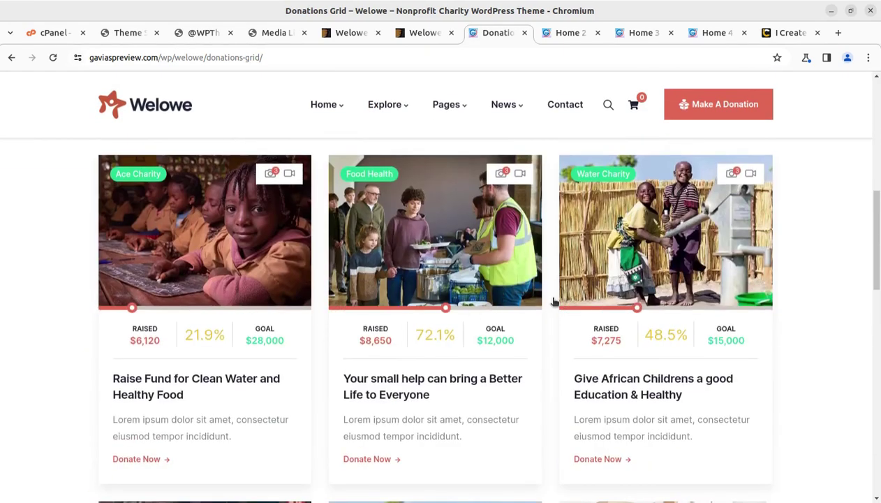
{"action": "left_click", "coordinate": [417, 260]}
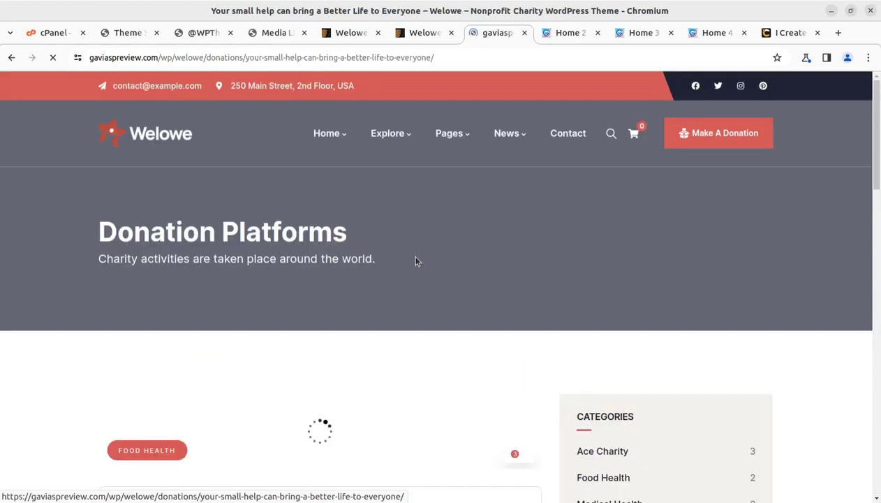
{"action": "scroll", "coordinate": [668, 273], "scroll_direction": "down", "scroll_amount": 8}
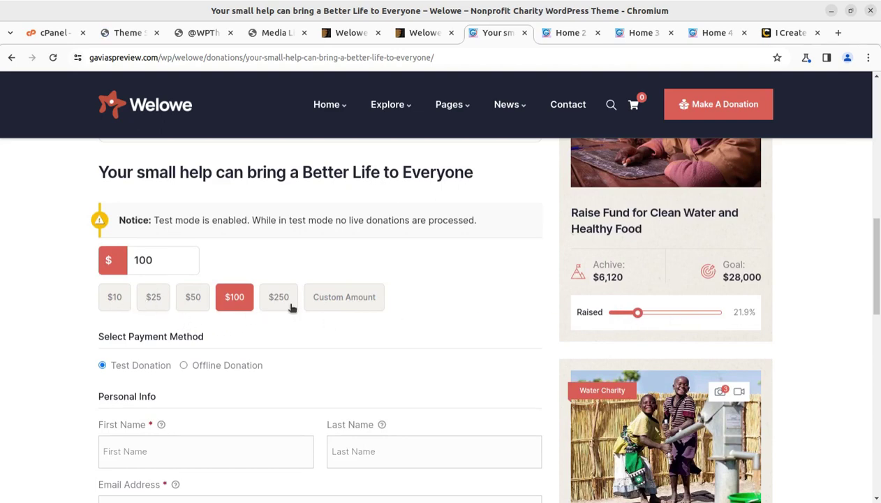
- Open the live preview's About Us page and look through its charity cards and team section
{"action": "scroll", "coordinate": [502, 152], "scroll_direction": "up", "scroll_amount": 5}
{"action": "mouse_move", "coordinate": [458, 104]}
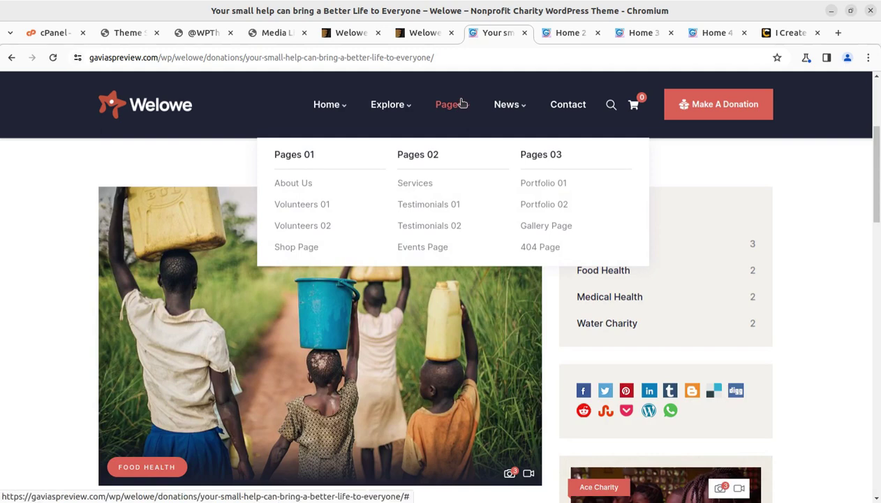
{"action": "left_click", "coordinate": [280, 184]}
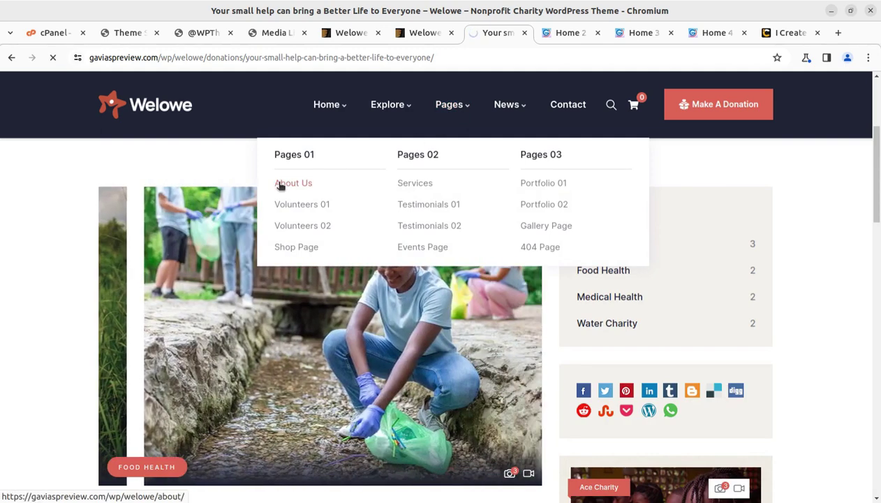
{"action": "scroll", "coordinate": [474, 269], "scroll_direction": "down", "scroll_amount": 5}
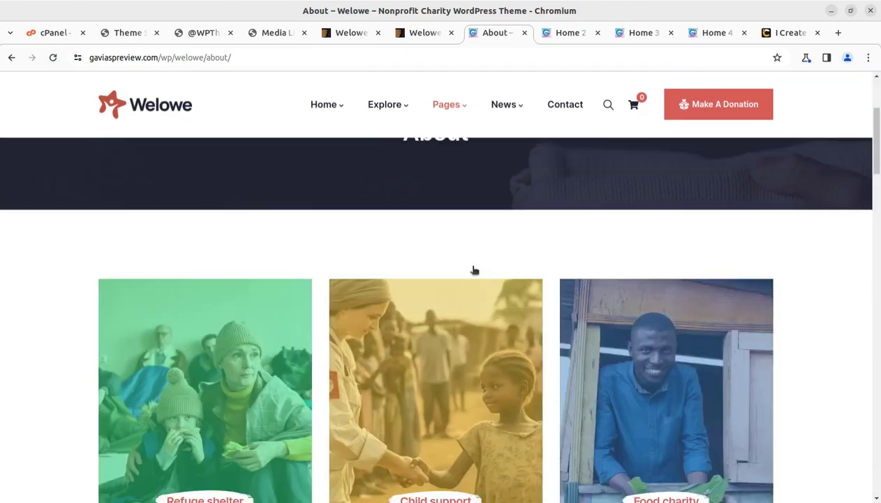
{"action": "scroll", "coordinate": [466, 269], "scroll_direction": "down", "scroll_amount": 10}
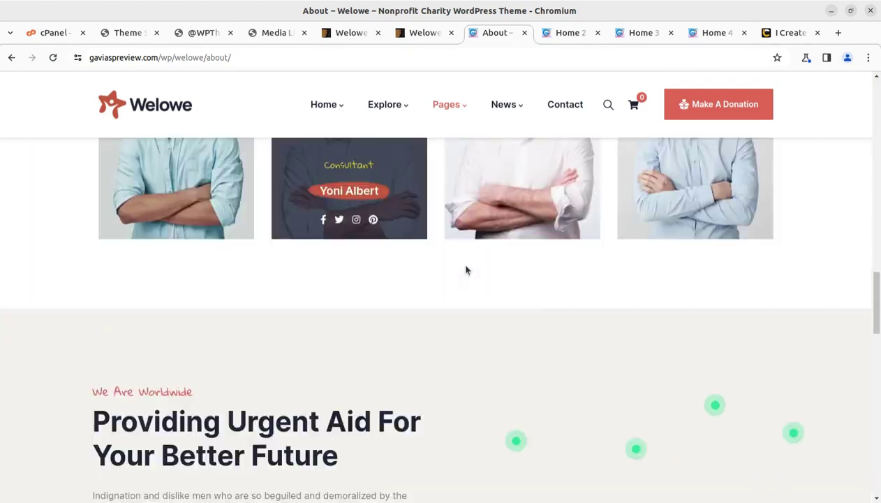
- View the Volunteers 01 page and the Contact page of the live preview
{"action": "scroll", "coordinate": [467, 270], "scroll_direction": "up", "scroll_amount": 3}
{"action": "mouse_move", "coordinate": [454, 108]}
{"action": "left_click", "coordinate": [304, 208]}
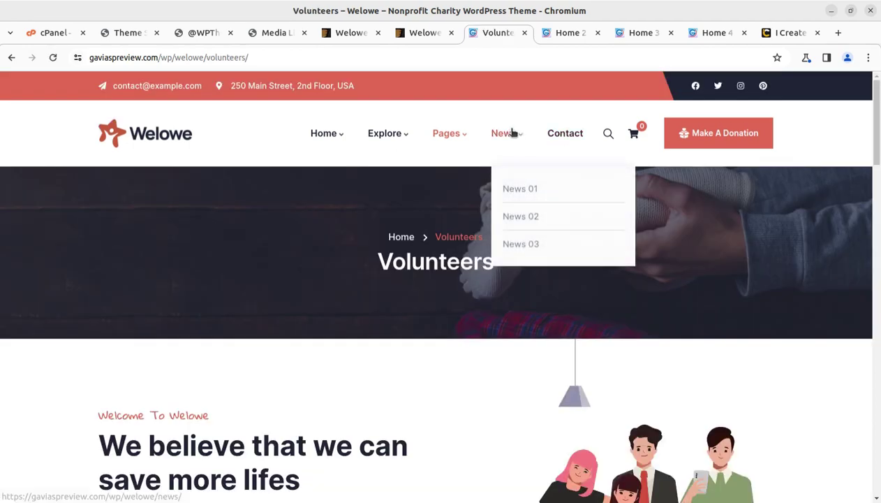
{"action": "left_click", "coordinate": [576, 137]}
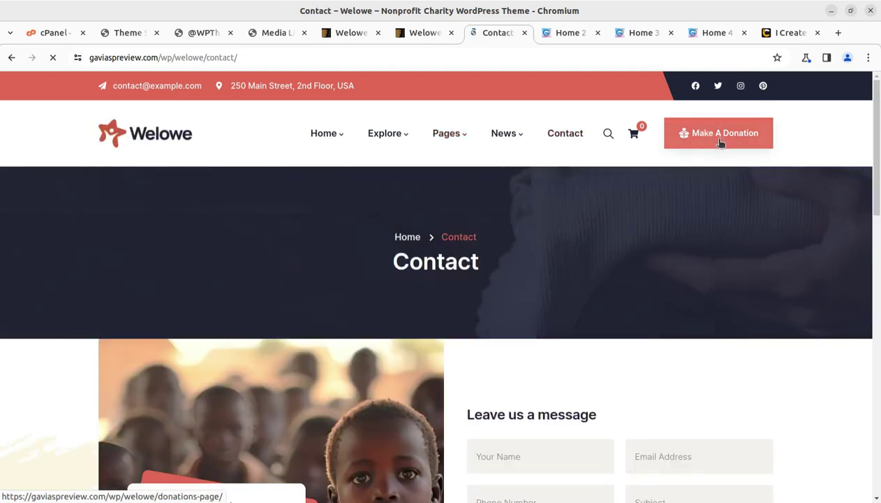
- Open the Make A Donation page and look through its categories and fundraising campaign cards
{"action": "left_click", "coordinate": [721, 143]}
{"action": "scroll", "coordinate": [570, 274], "scroll_direction": "down", "scroll_amount": 5}
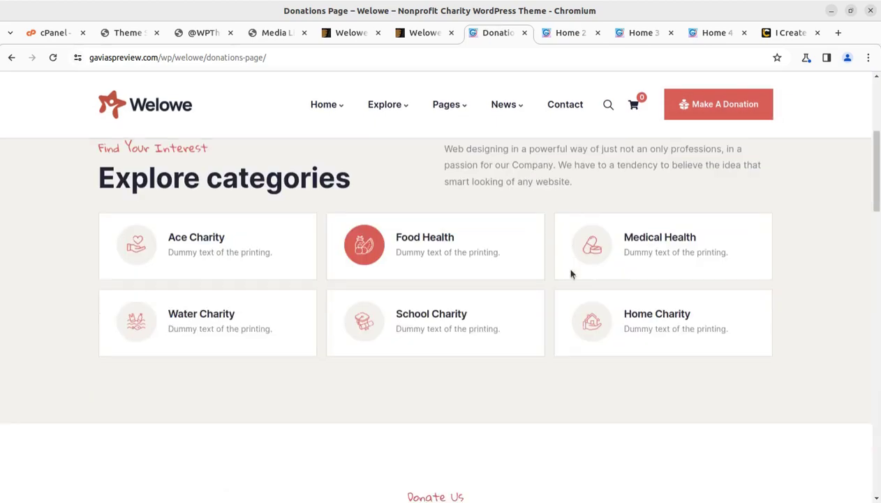
{"action": "scroll", "coordinate": [570, 275], "scroll_direction": "down", "scroll_amount": 4}
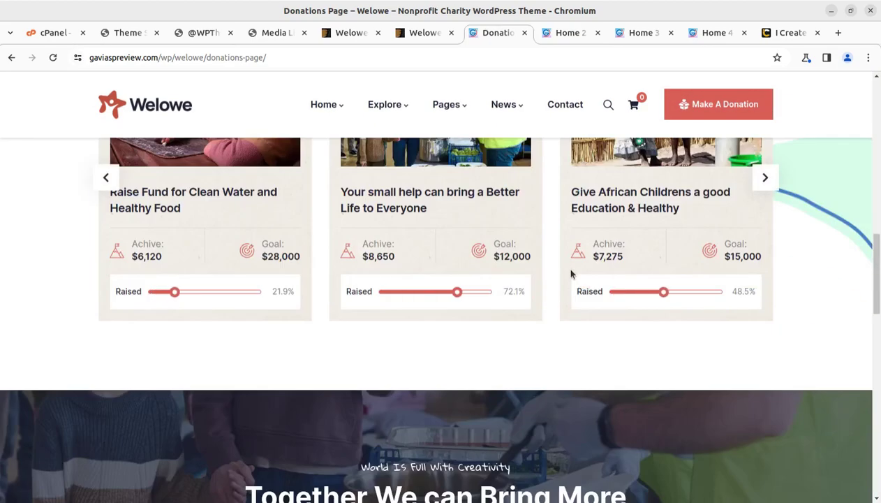
{"action": "scroll", "coordinate": [570, 274], "scroll_direction": "up", "scroll_amount": 6}
{"action": "scroll", "coordinate": [571, 275], "scroll_direction": "up", "scroll_amount": 5}
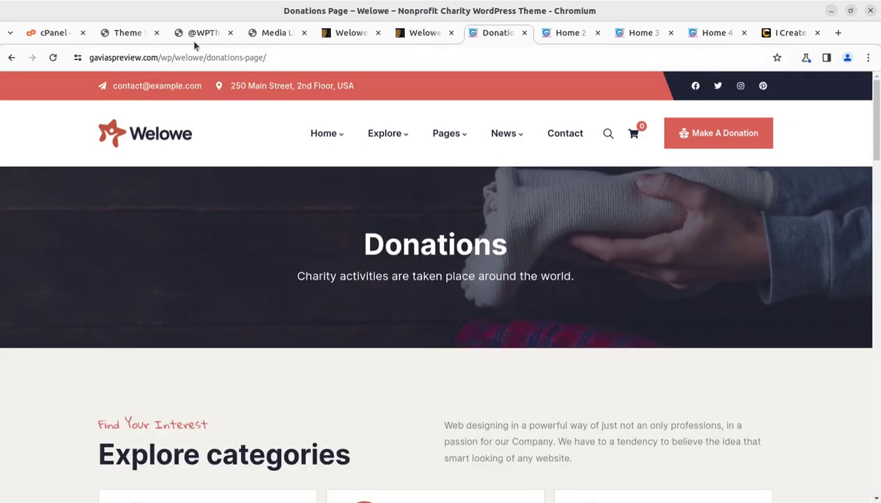
- Switch to the WordPress theme settings and check the main demo's import status in the Demo Importer
{"action": "left_click", "coordinate": [203, 35]}
{"action": "left_click", "coordinate": [128, 35]}
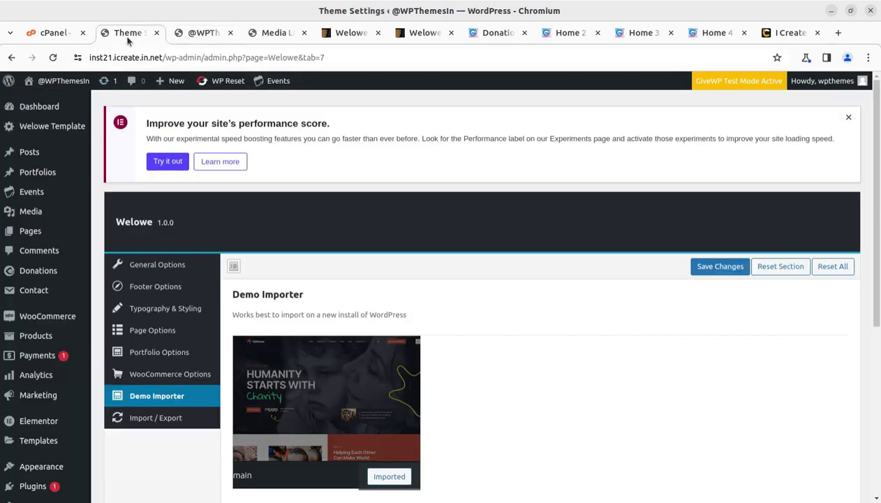
{"action": "scroll", "coordinate": [482, 281], "scroll_direction": "down", "scroll_amount": 3}
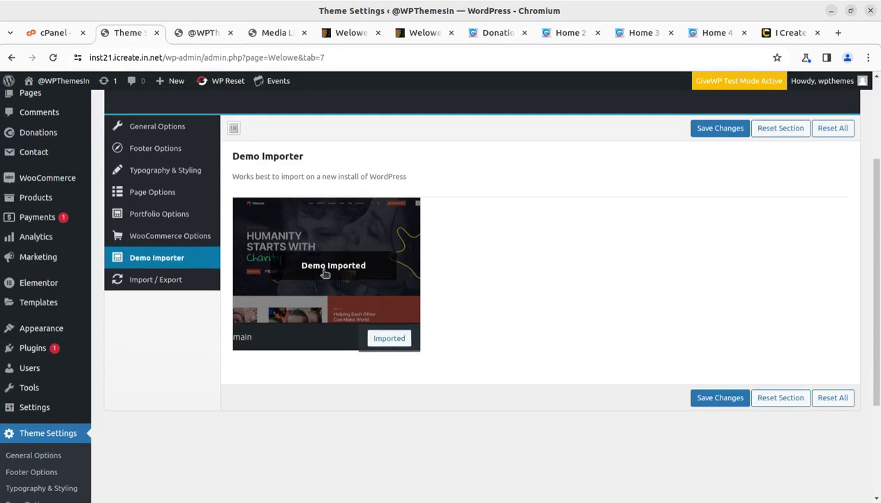
- Reload the installed site's front page and examine its upper sections, advancing the service carousel
{"action": "left_click", "coordinate": [202, 33]}
{"action": "left_click", "coordinate": [53, 58]}
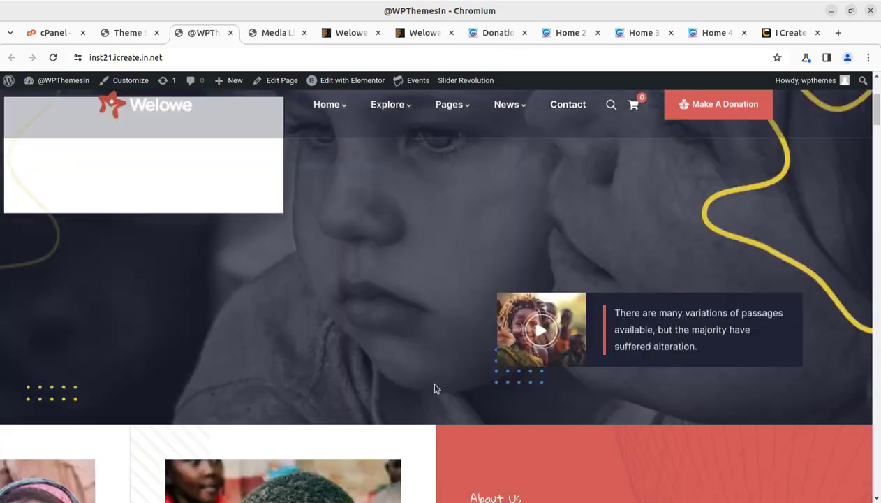
{"action": "scroll", "coordinate": [379, 333], "scroll_direction": "down", "scroll_amount": 10}
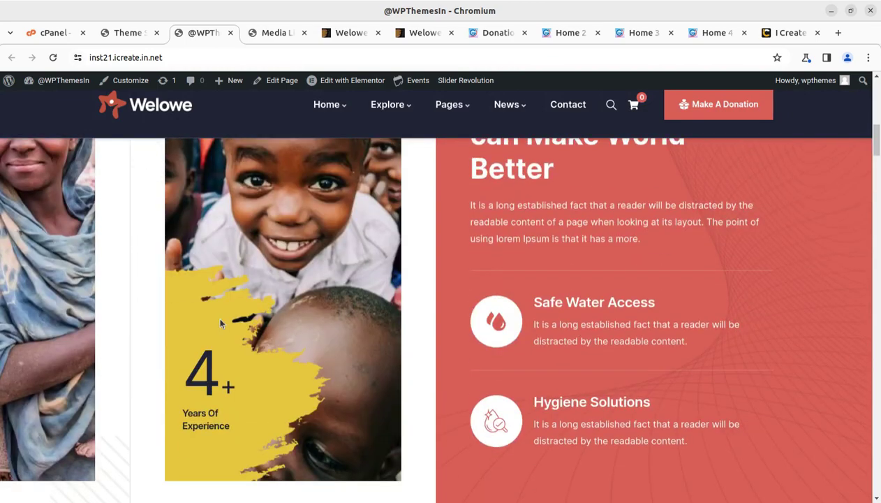
{"action": "scroll", "coordinate": [527, 344], "scroll_direction": "down", "scroll_amount": 5}
{"action": "scroll", "coordinate": [307, 353], "scroll_direction": "down", "scroll_amount": 4}
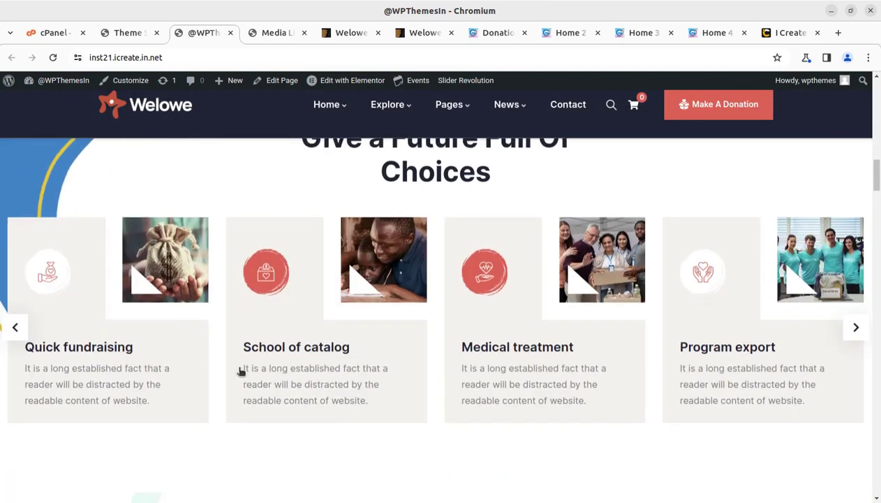
{"action": "left_click", "coordinate": [857, 326]}
- Examine the installed front page's remaining sections, from the donation campaigns through the team members to the news posts
{"action": "scroll", "coordinate": [644, 352], "scroll_direction": "down", "scroll_amount": 5}
{"action": "scroll", "coordinate": [420, 368], "scroll_direction": "down", "scroll_amount": 12}
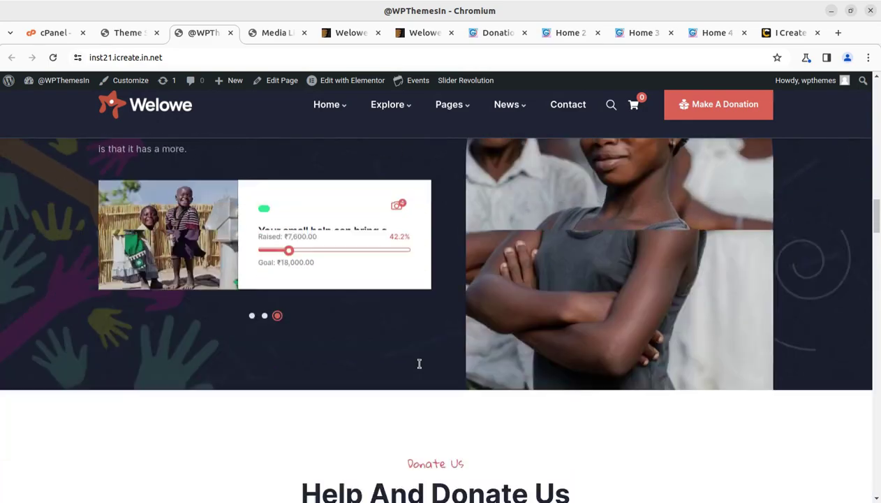
{"action": "scroll", "coordinate": [420, 368], "scroll_direction": "down", "scroll_amount": 15}
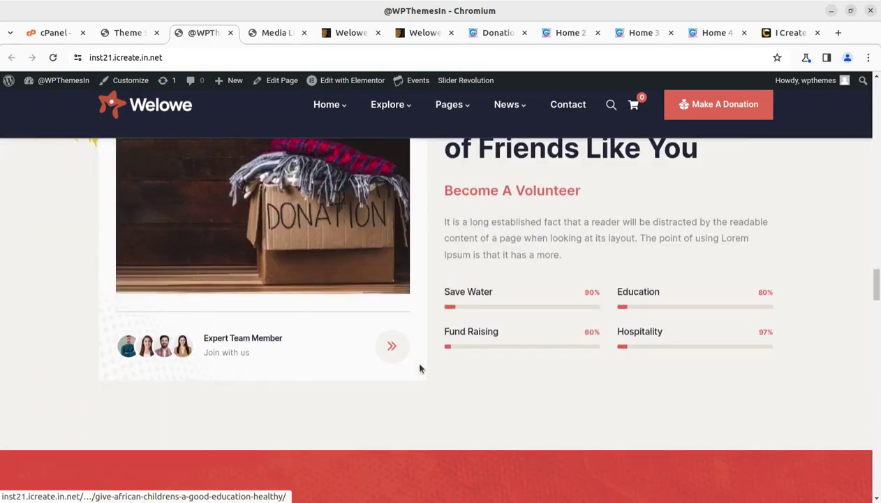
{"action": "scroll", "coordinate": [419, 368], "scroll_direction": "down", "scroll_amount": 15}
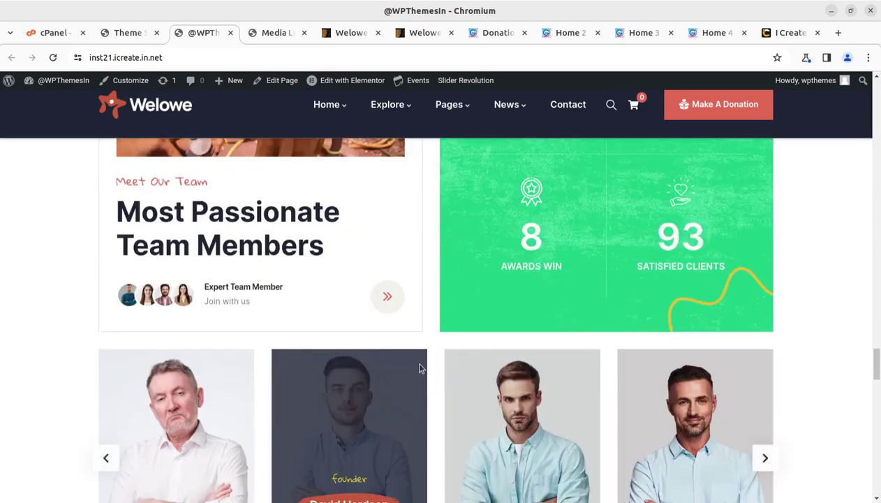
{"action": "scroll", "coordinate": [420, 368], "scroll_direction": "down", "scroll_amount": 12}
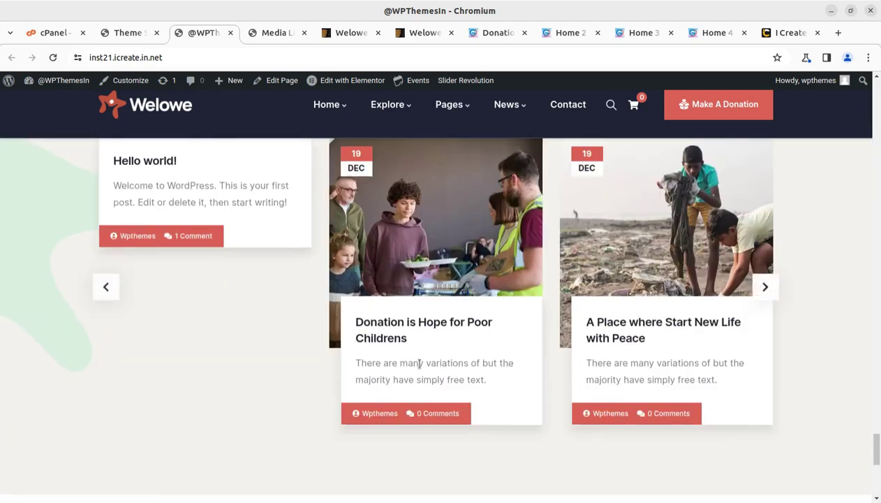
- Open the Home 2 page on the installed site and look through its sections down to the donation form
{"action": "scroll", "coordinate": [419, 368], "scroll_direction": "up", "scroll_amount": 5}
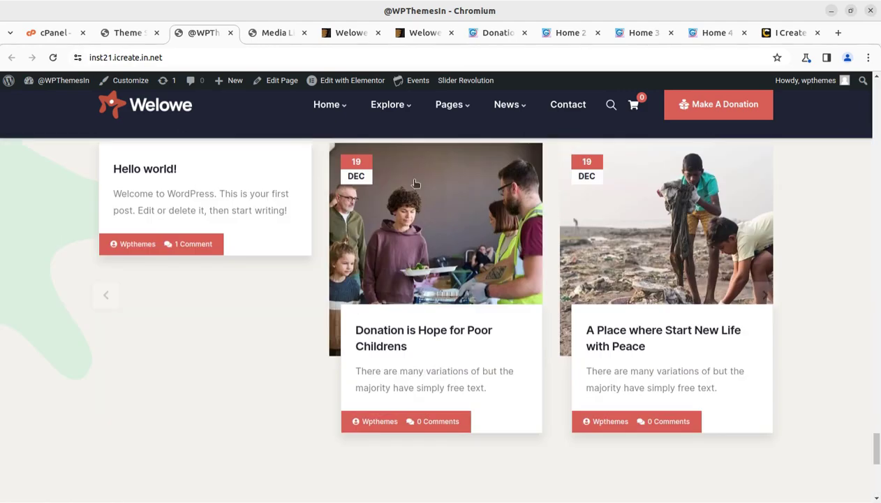
{"action": "mouse_move", "coordinate": [325, 102]}
{"action": "left_click", "coordinate": [347, 189]}
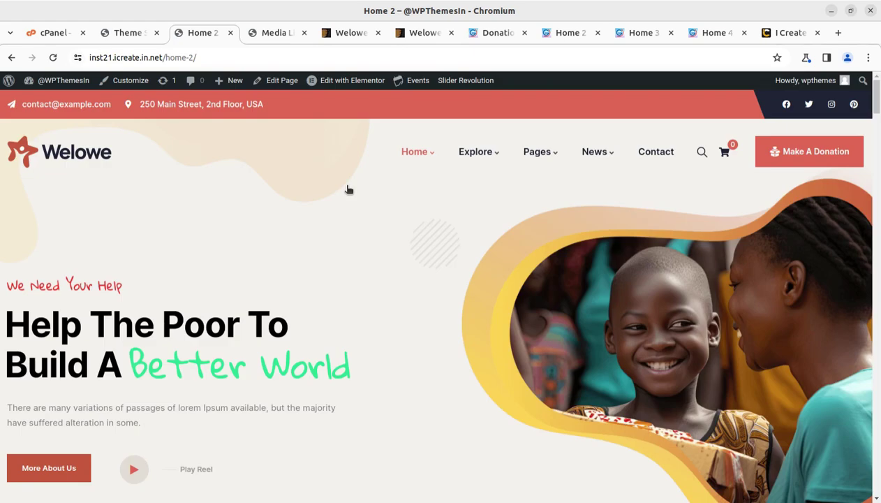
{"action": "scroll", "coordinate": [335, 285], "scroll_direction": "down", "scroll_amount": 10}
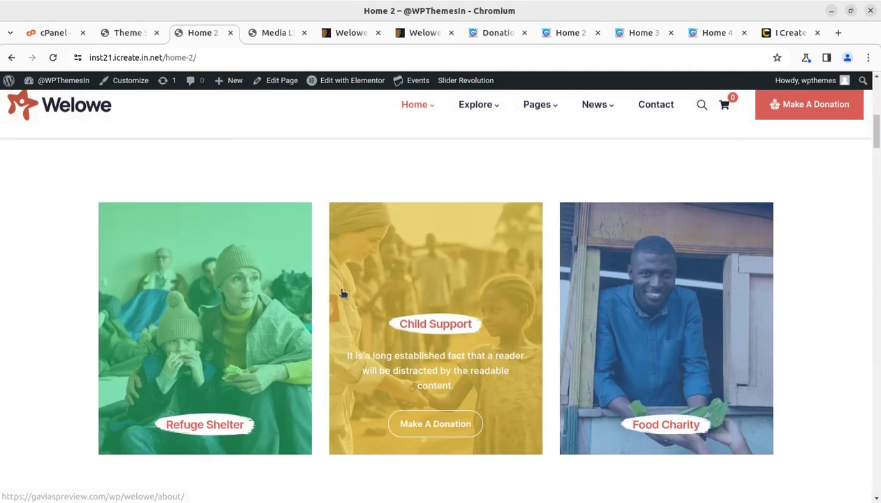
{"action": "scroll", "coordinate": [590, 349], "scroll_direction": "down", "scroll_amount": 5}
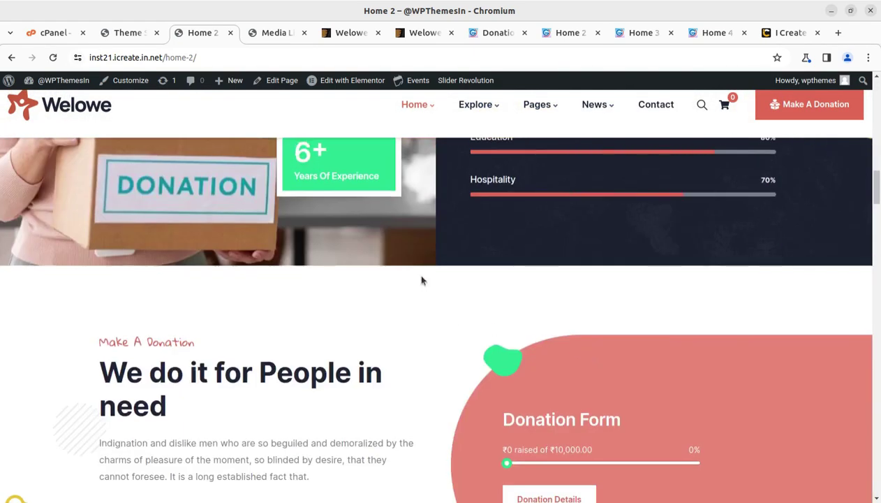
- Open the list of all pages in the WordPress admin, review the imported pages and go to list page 2
{"action": "left_click", "coordinate": [124, 33]}
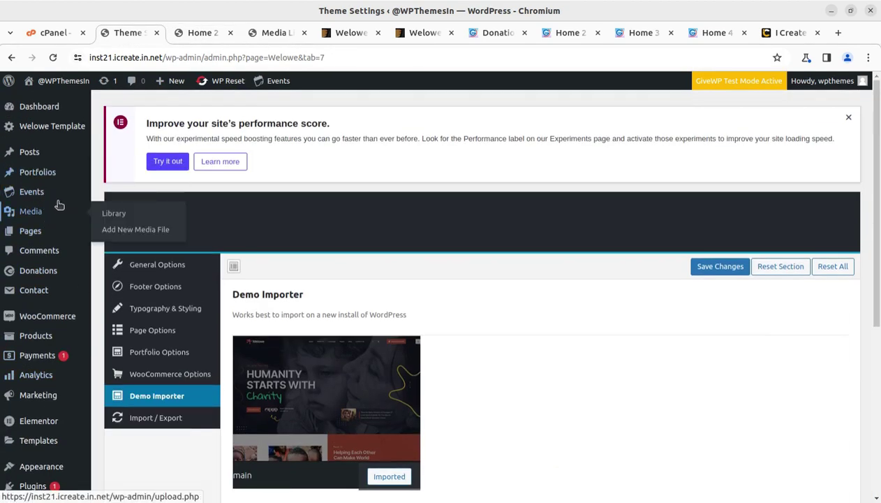
{"action": "mouse_move", "coordinate": [43, 239]}
{"action": "left_click", "coordinate": [121, 238]}
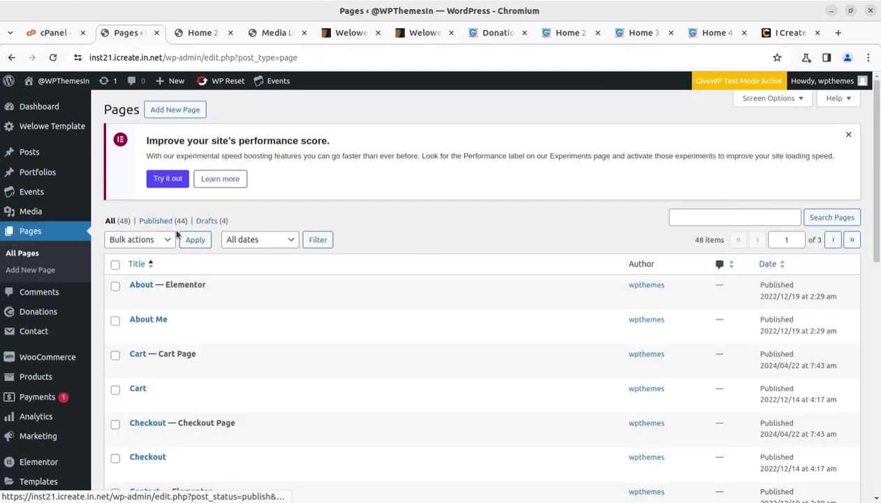
{"action": "scroll", "coordinate": [175, 223], "scroll_direction": "down", "scroll_amount": 4}
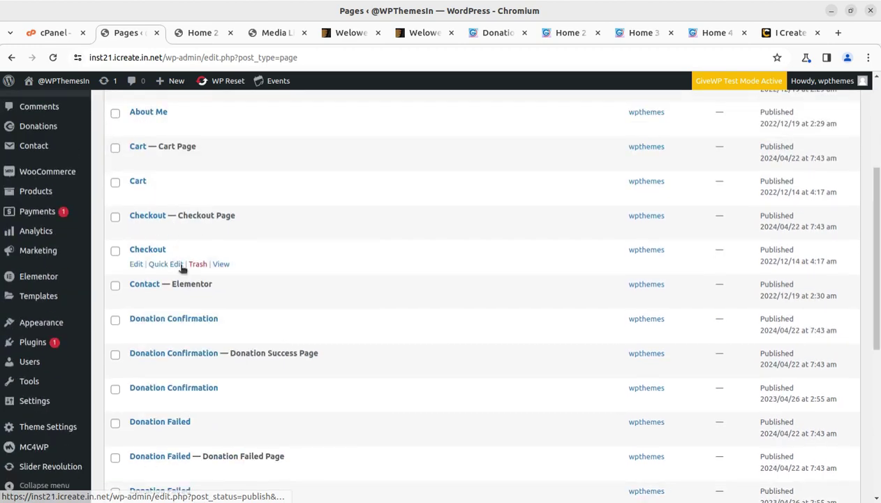
{"action": "scroll", "coordinate": [217, 295], "scroll_direction": "down", "scroll_amount": 3}
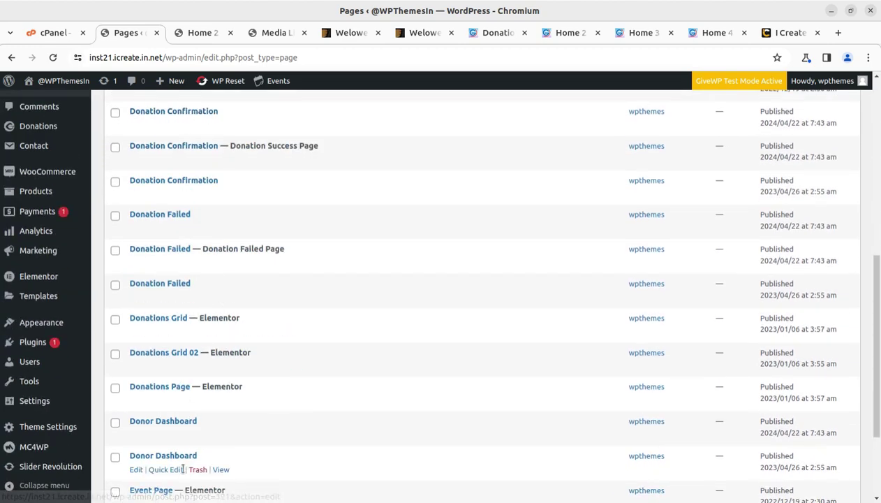
{"action": "scroll", "coordinate": [183, 447], "scroll_direction": "down", "scroll_amount": 3}
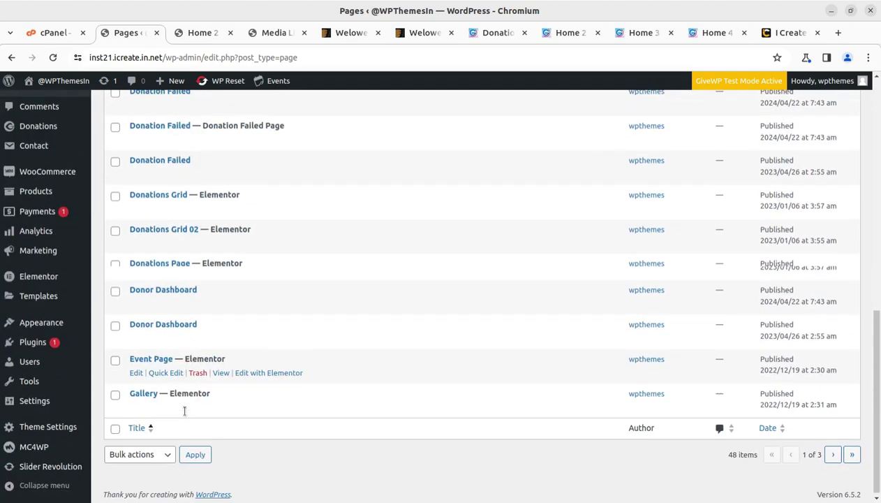
{"action": "left_click", "coordinate": [833, 451]}
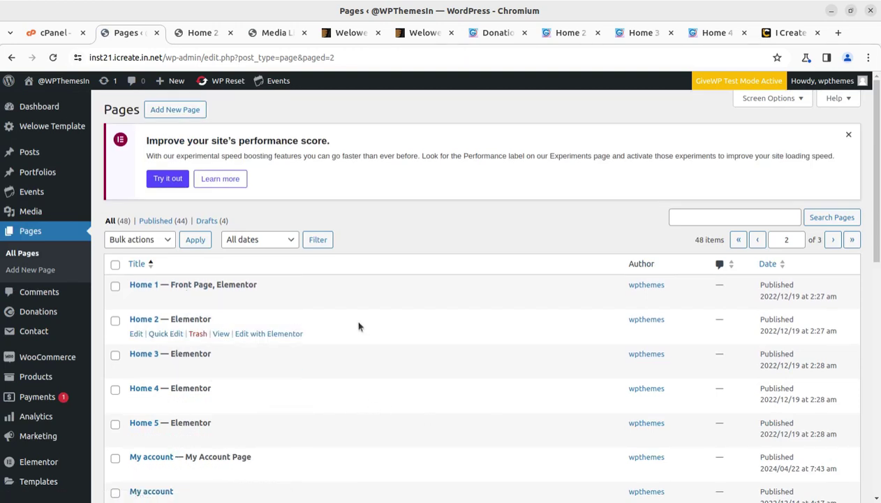
- Open the WordPress dashboard and dismiss the notice about the theme's outdated WooCommerce template files
{"action": "left_click", "coordinate": [39, 112]}
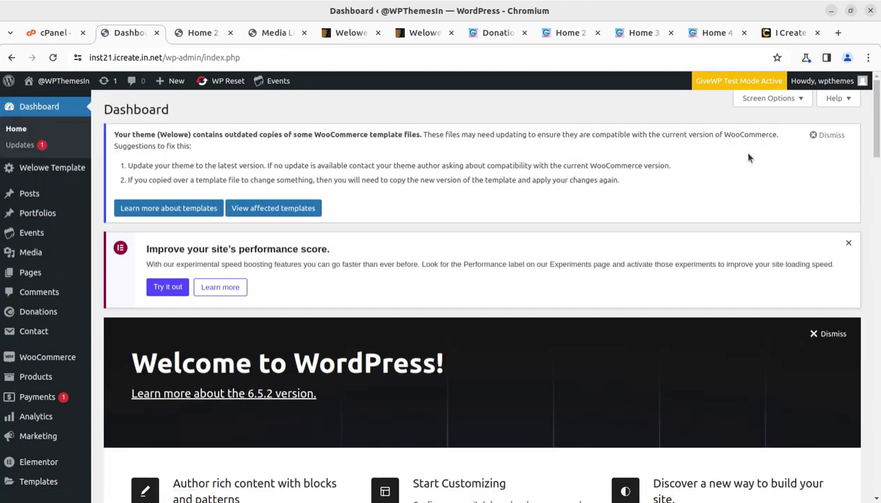
{"action": "left_click", "coordinate": [828, 135]}
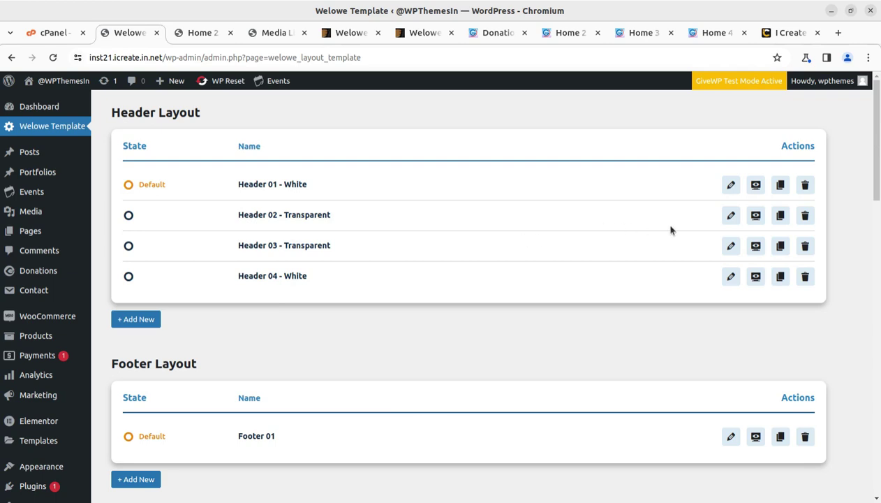
- From the Welowe Template layouts, open Header 01 - White in Elementor, inspect its logo and Make A Donation settings, and close the editor
{"action": "left_click", "coordinate": [731, 184]}
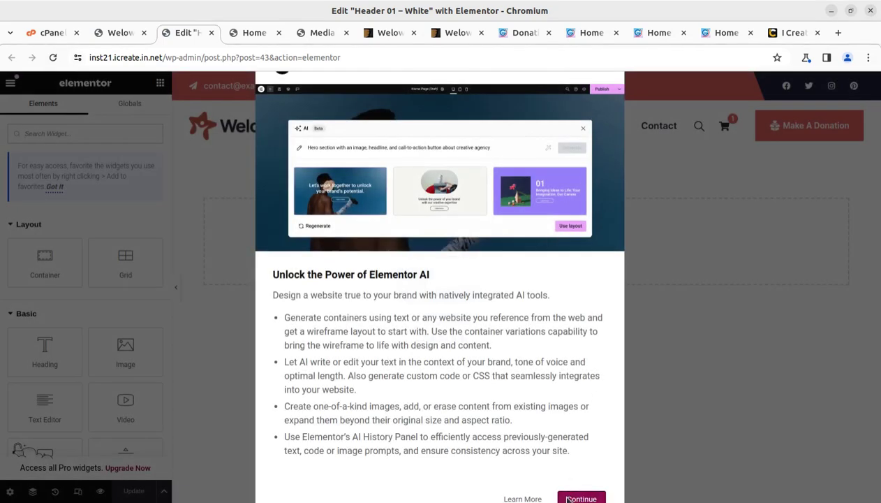
{"action": "left_click", "coordinate": [580, 498]}
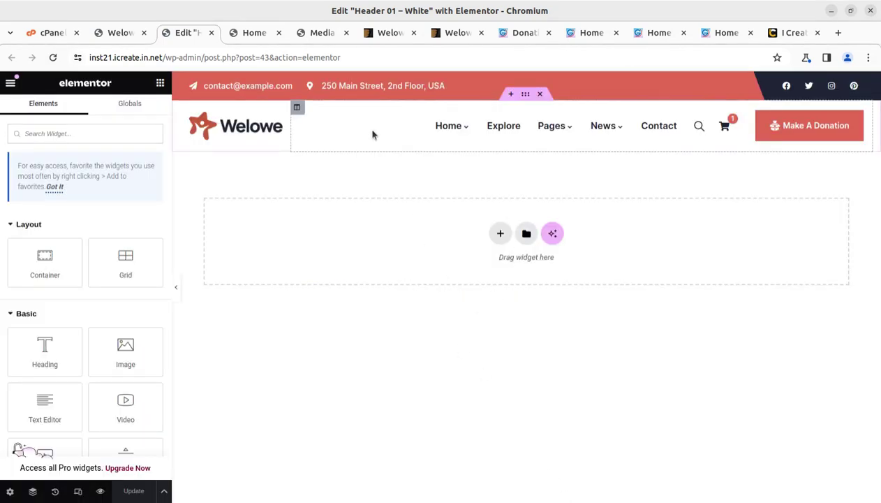
{"action": "left_click", "coordinate": [273, 111]}
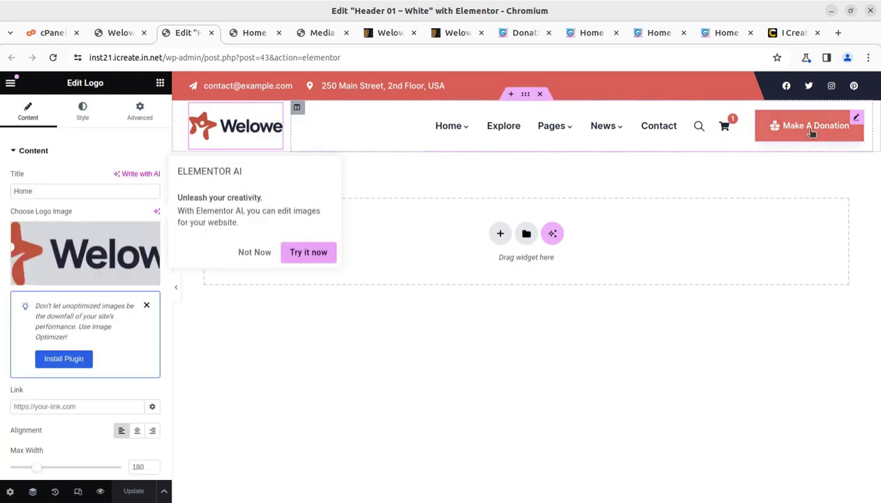
{"action": "left_click", "coordinate": [854, 120]}
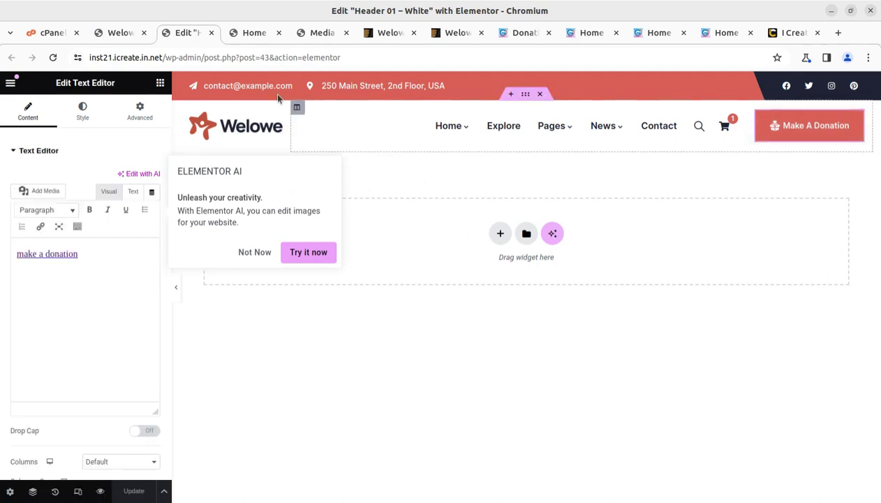
{"action": "left_click", "coordinate": [212, 33]}
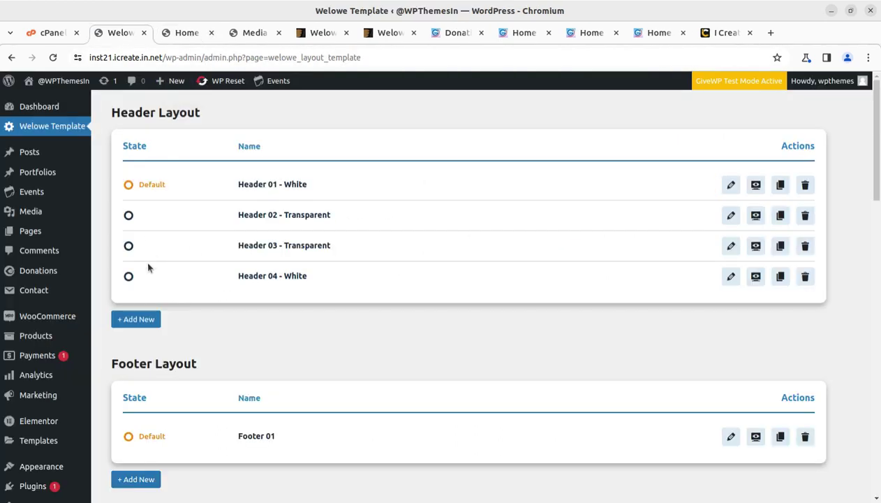
- Open the Portfolios list in the WordPress admin and review the imported portfolio entries and their categories
{"action": "left_click", "coordinate": [34, 176]}
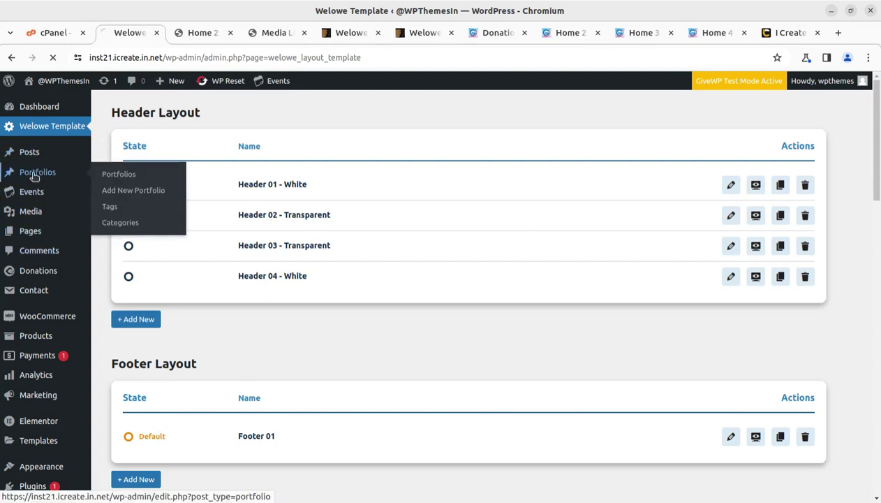
{"action": "scroll", "coordinate": [301, 321], "scroll_direction": "down", "scroll_amount": 2}
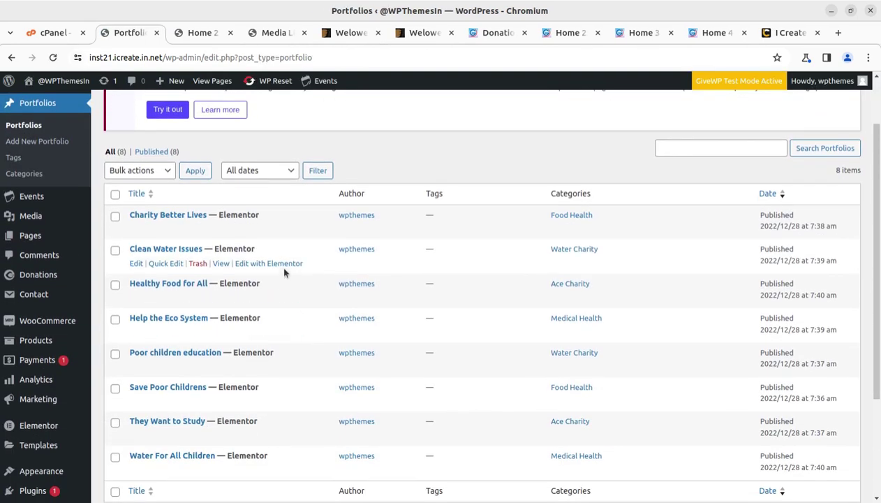
{"action": "scroll", "coordinate": [279, 293], "scroll_direction": "down", "scroll_amount": 3}
{"action": "scroll", "coordinate": [262, 328], "scroll_direction": "up", "scroll_amount": 4}
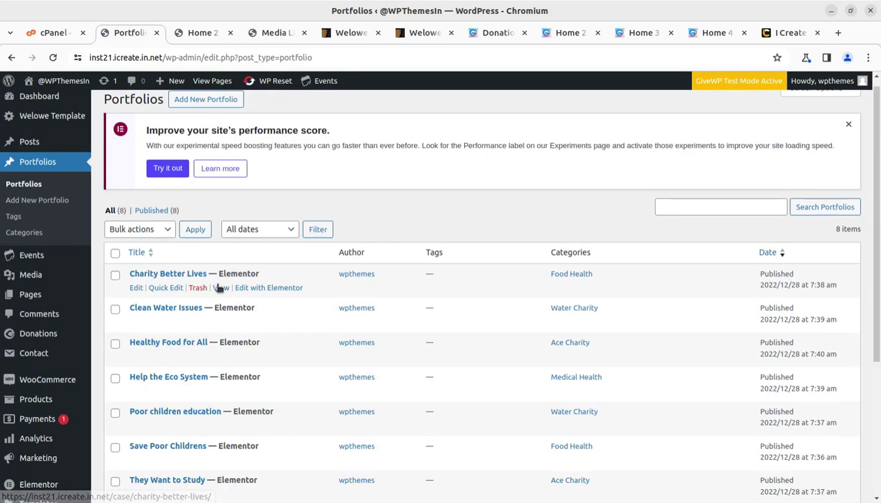
{"action": "scroll", "coordinate": [218, 288], "scroll_direction": "down", "scroll_amount": 2}
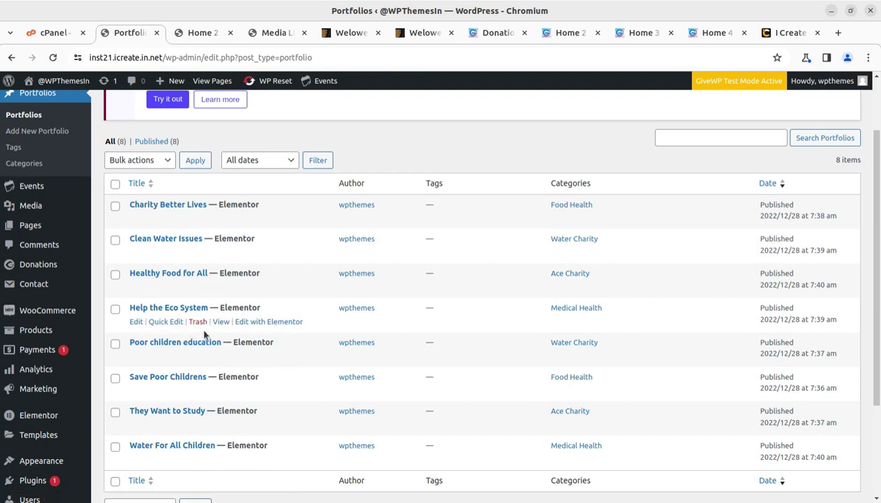
{"action": "scroll", "coordinate": [162, 266], "scroll_direction": "up", "scroll_amount": 2}
- Open the Events list, skipping The Events Calendar's data-sharing invitation, and review the imported events
{"action": "mouse_move", "coordinate": [34, 259]}
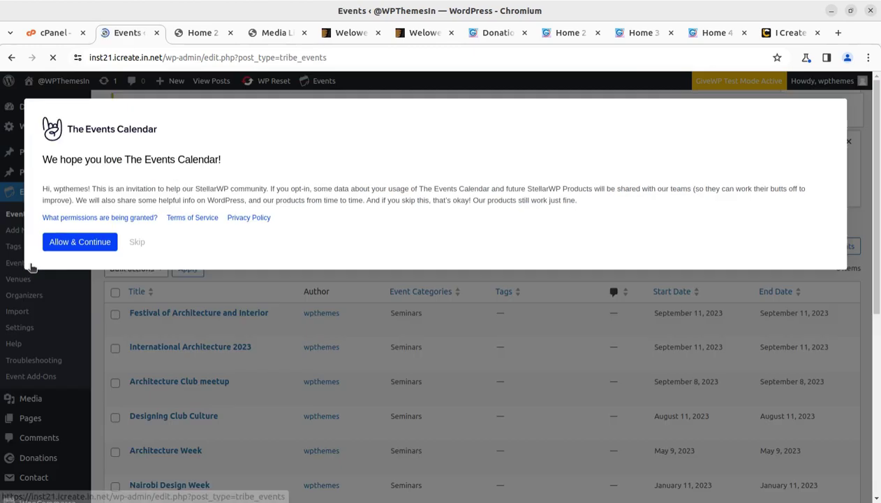
{"action": "left_click", "coordinate": [136, 243]}
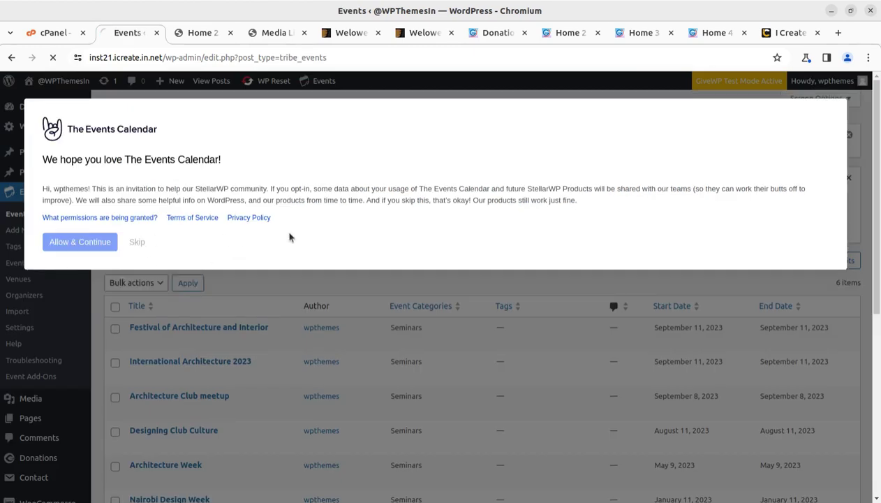
{"action": "left_click", "coordinate": [18, 58]}
{"action": "left_click", "coordinate": [11, 57]}
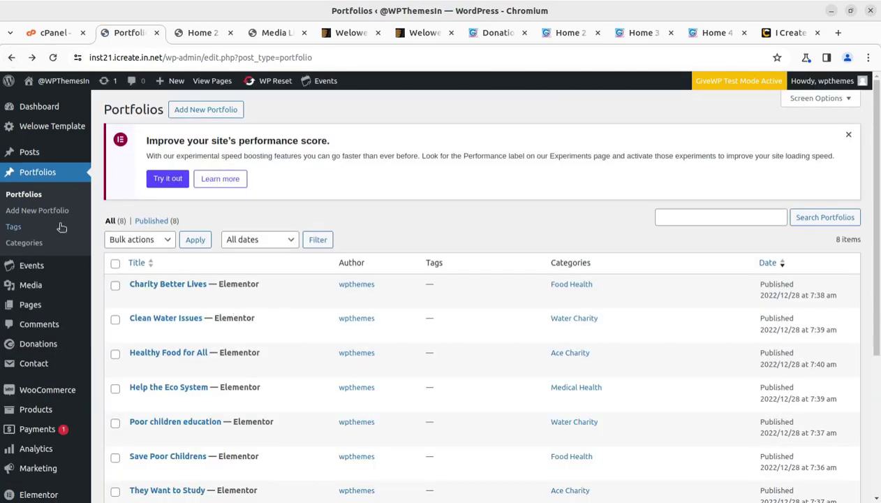
{"action": "left_click", "coordinate": [31, 265]}
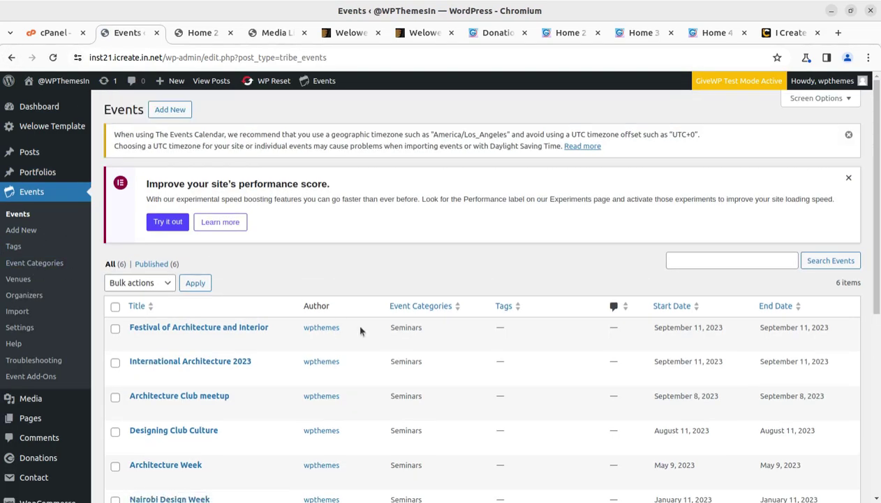
{"action": "scroll", "coordinate": [340, 314], "scroll_direction": "down", "scroll_amount": 2}
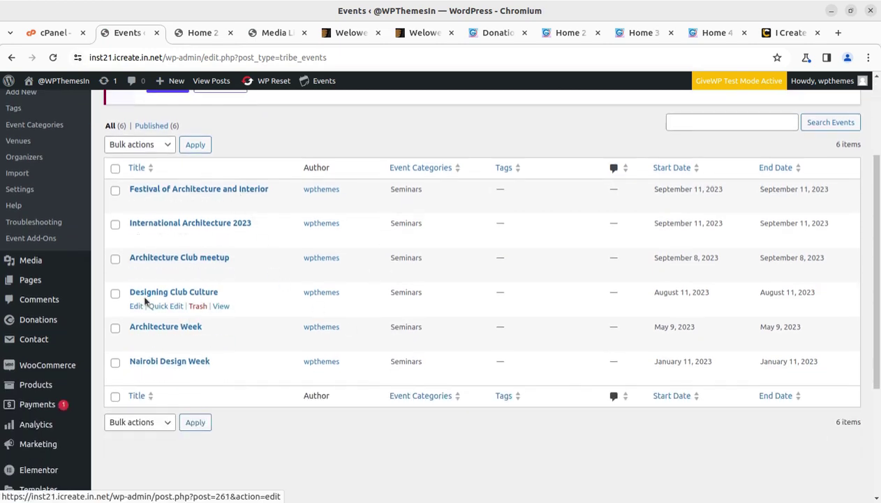
- Open the Donation Forms list and review the imported forms with their goals and shortcodes
{"action": "mouse_move", "coordinate": [49, 330]}
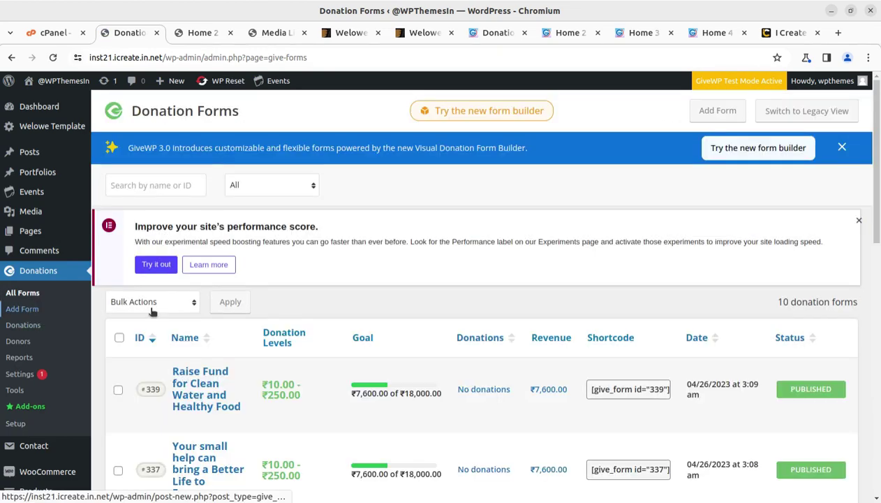
{"action": "scroll", "coordinate": [405, 312], "scroll_direction": "down", "scroll_amount": 3}
{"action": "scroll", "coordinate": [288, 302], "scroll_direction": "up", "scroll_amount": 3}
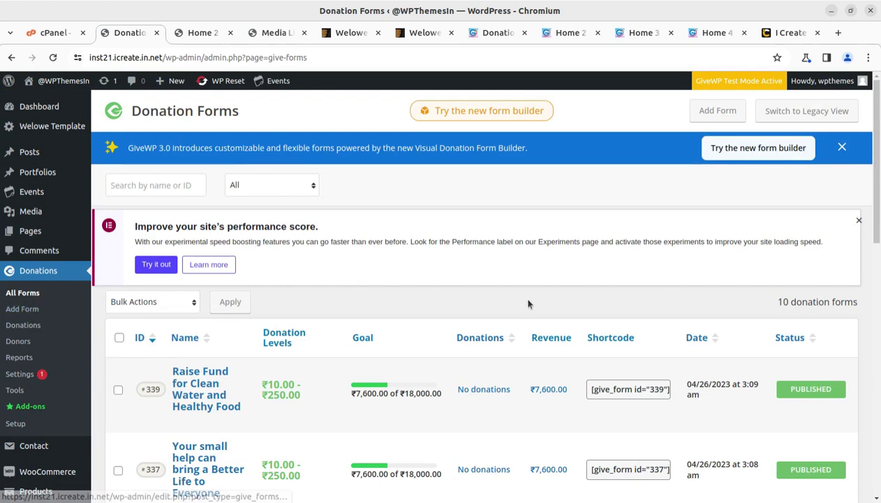
{"action": "scroll", "coordinate": [532, 305], "scroll_direction": "down", "scroll_amount": 2}
{"action": "scroll", "coordinate": [531, 305], "scroll_direction": "down", "scroll_amount": 1}
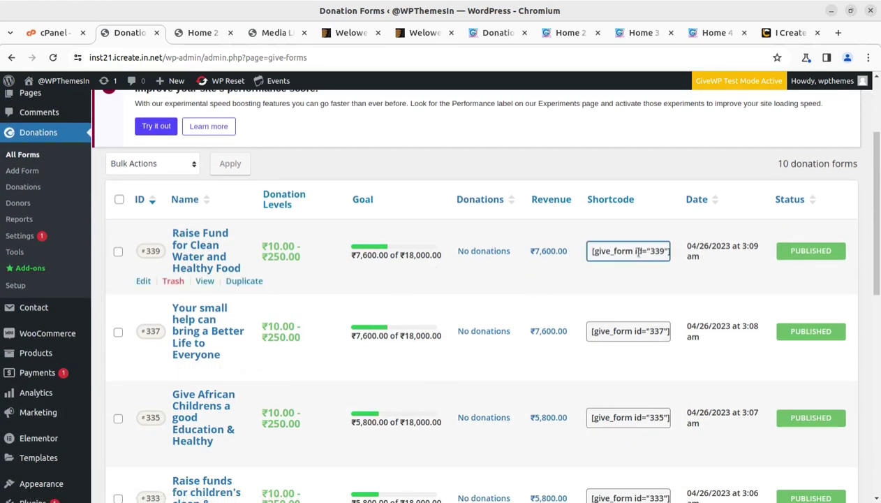
{"action": "scroll", "coordinate": [260, 311], "scroll_direction": "down", "scroll_amount": 5}
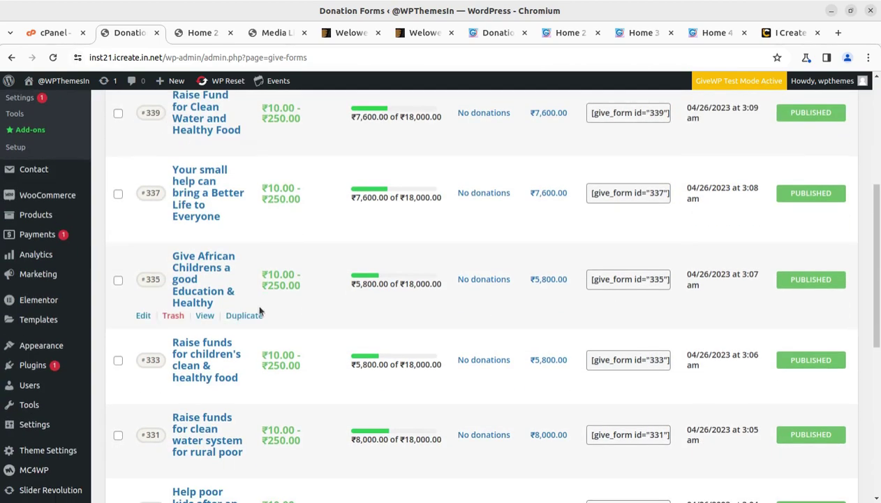
{"action": "scroll", "coordinate": [262, 311], "scroll_direction": "down", "scroll_amount": 3}
{"action": "scroll", "coordinate": [257, 301], "scroll_direction": "up", "scroll_amount": 10}
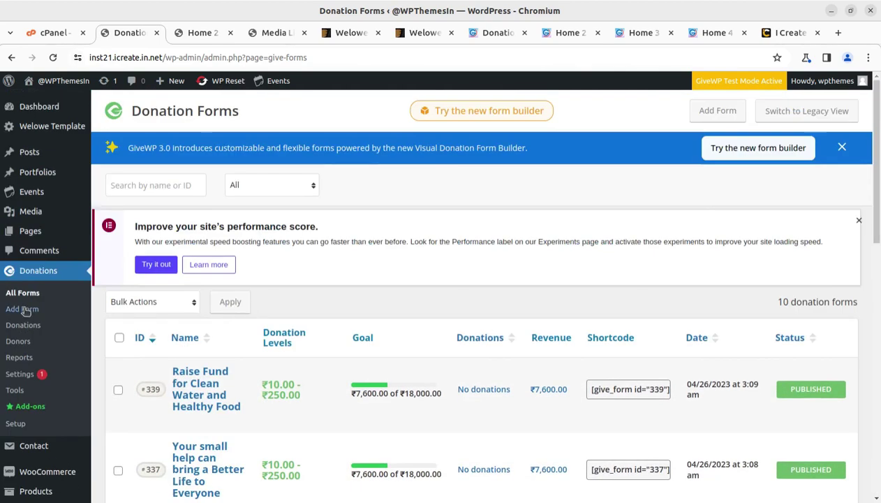
- Start a new donation form and look through its template, donation options, form fields and donation goal settings
{"action": "left_click", "coordinate": [14, 309]}
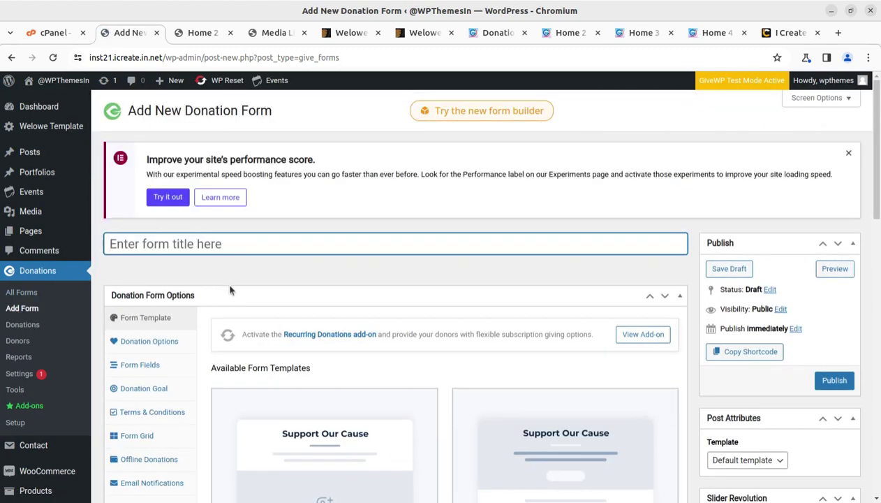
{"action": "left_click", "coordinate": [136, 345]}
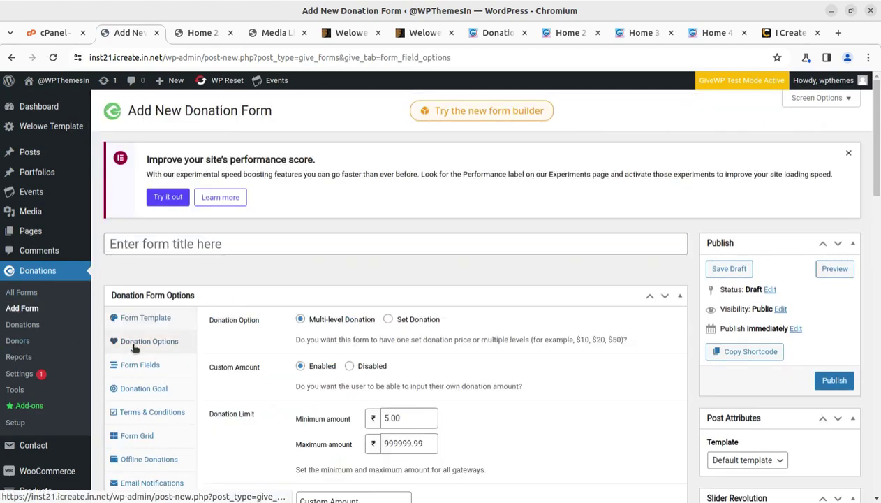
{"action": "left_click", "coordinate": [138, 320]}
{"action": "left_click", "coordinate": [145, 364]}
{"action": "scroll", "coordinate": [147, 370], "scroll_direction": "down", "scroll_amount": 3}
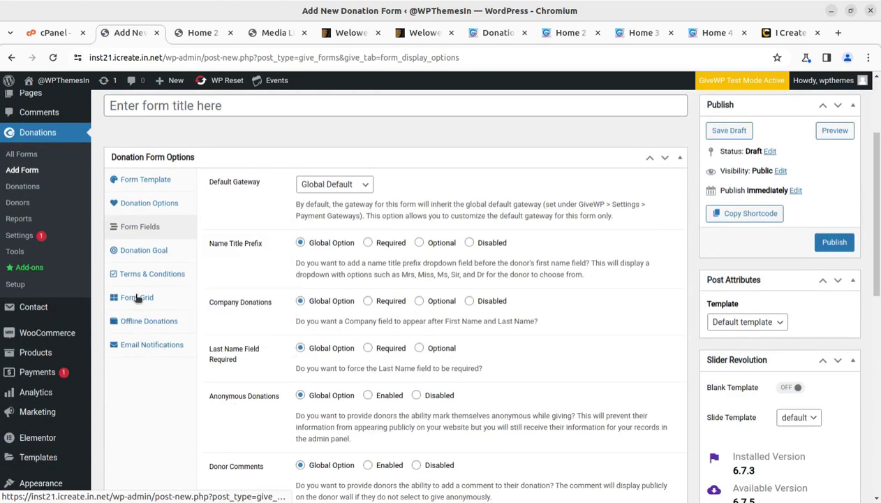
{"action": "left_click", "coordinate": [137, 254]}
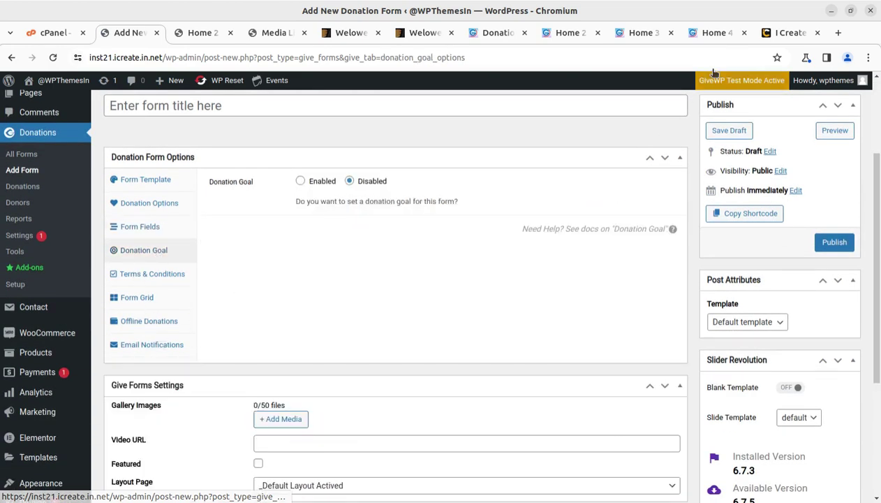
- Check the donation form section on the installed site's Home 2 page and return to the donations admin
{"action": "left_click", "coordinate": [788, 33]}
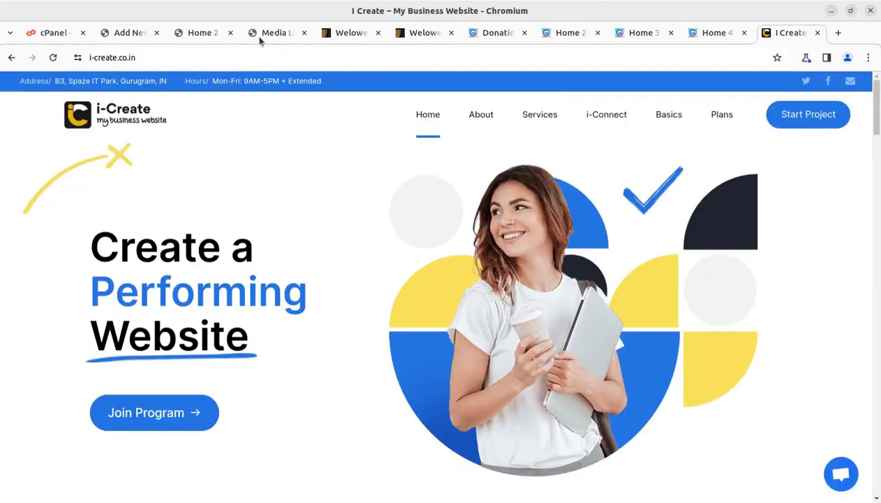
{"action": "left_click", "coordinate": [199, 34]}
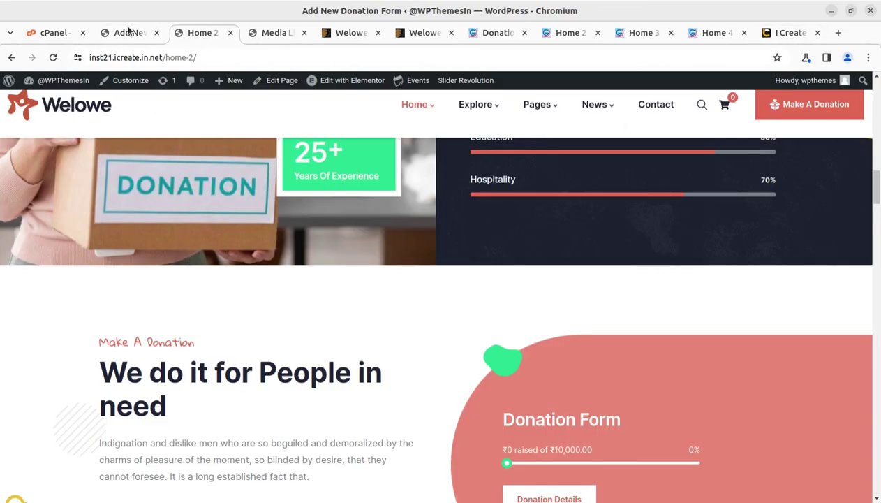
{"action": "left_click", "coordinate": [129, 32]}
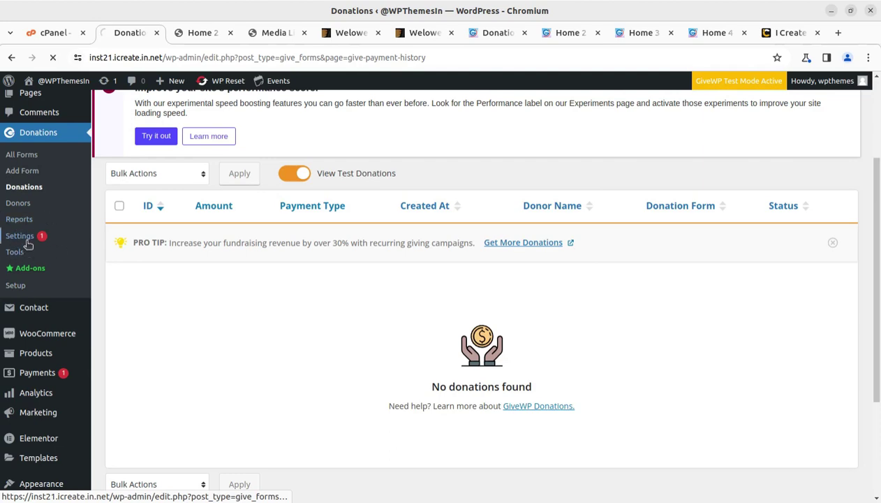
- Review the general GiveWP donation settings and dismiss the Elementor notice about improving the site's performance score
{"action": "scroll", "coordinate": [230, 292], "scroll_direction": "down", "scroll_amount": 3}
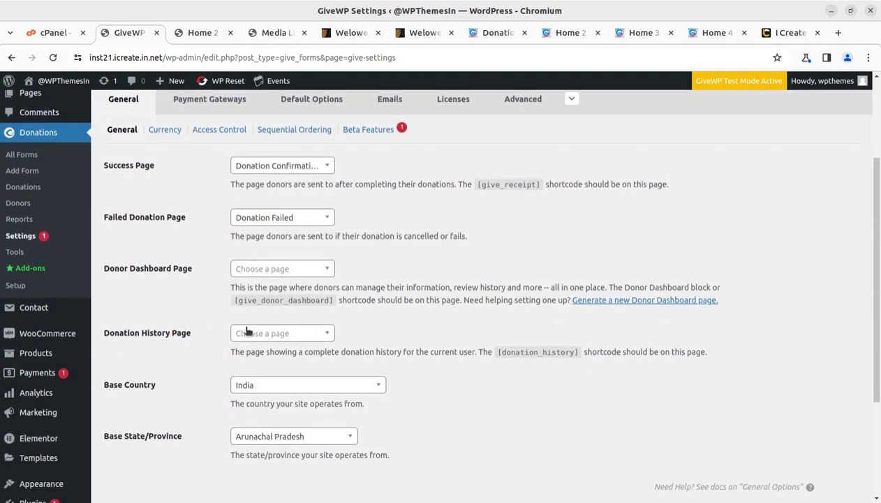
{"action": "mouse_move", "coordinate": [84, 325]}
{"action": "scroll", "coordinate": [338, 303], "scroll_direction": "up", "scroll_amount": 3}
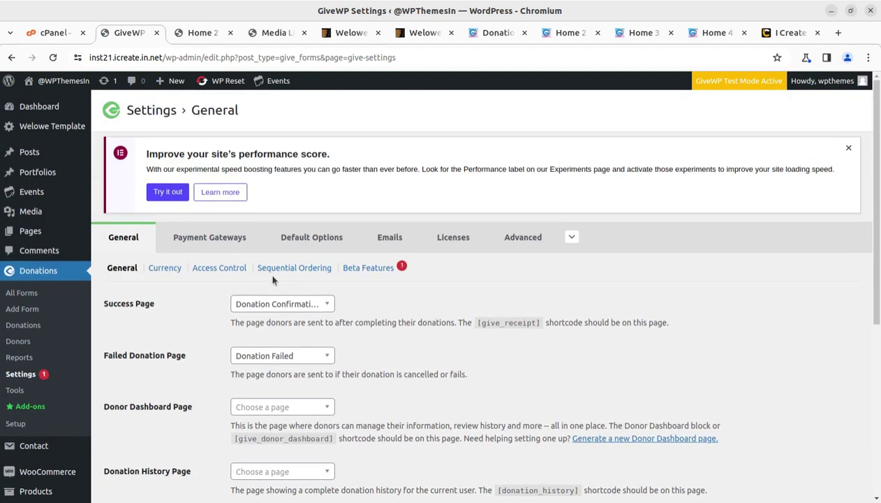
{"action": "left_click", "coordinate": [849, 150]}
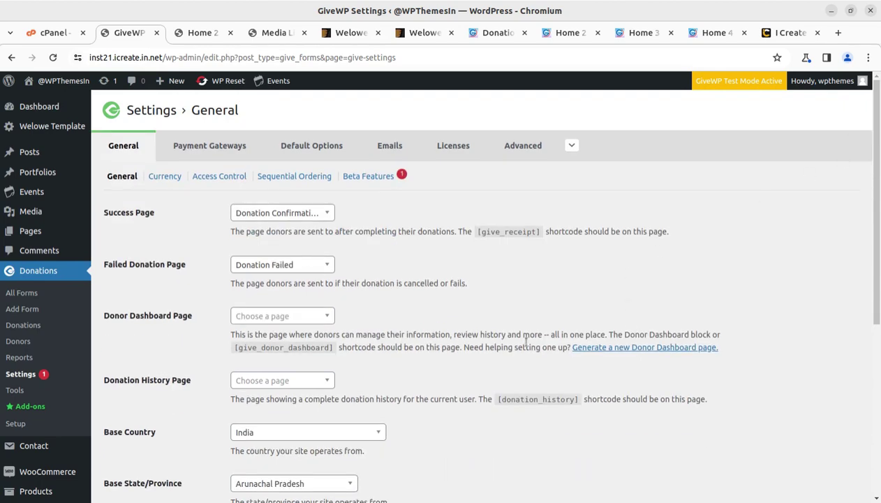
- Open the Welowe Theme Settings and examine the General Options for page layout, logo and breadcrumbs
{"action": "scroll", "coordinate": [125, 356], "scroll_direction": "down", "scroll_amount": 3}
{"action": "mouse_move", "coordinate": [42, 288]}
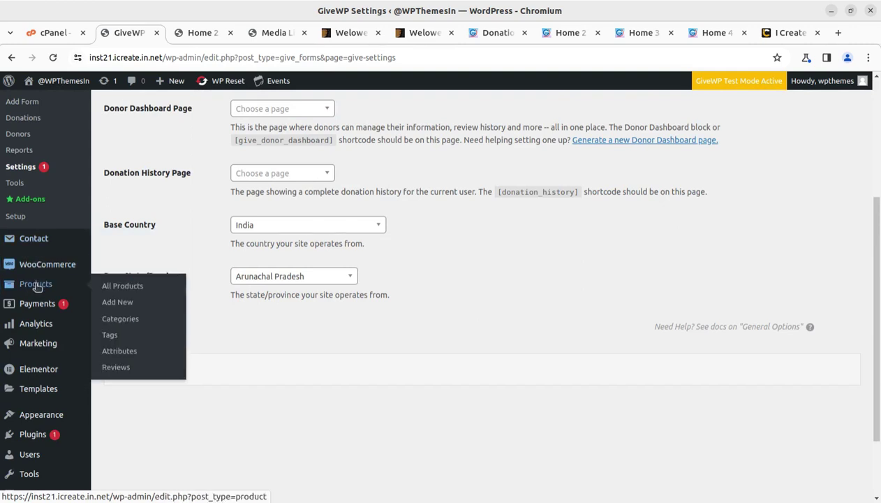
{"action": "scroll", "coordinate": [61, 375], "scroll_direction": "down", "scroll_amount": 3}
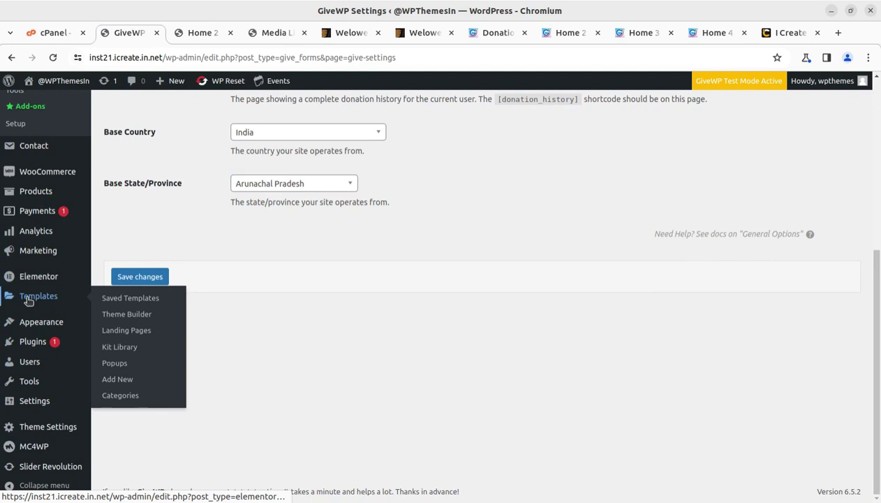
{"action": "mouse_move", "coordinate": [51, 437]}
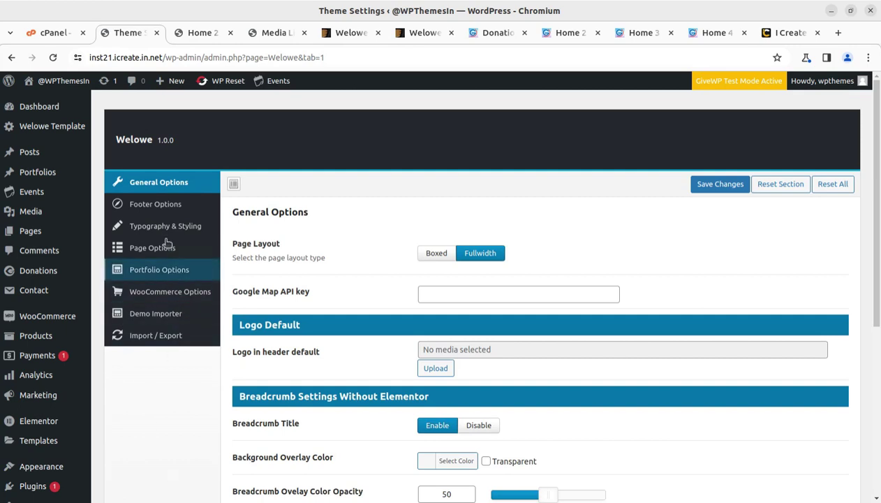
{"action": "scroll", "coordinate": [412, 279], "scroll_direction": "down", "scroll_amount": 4}
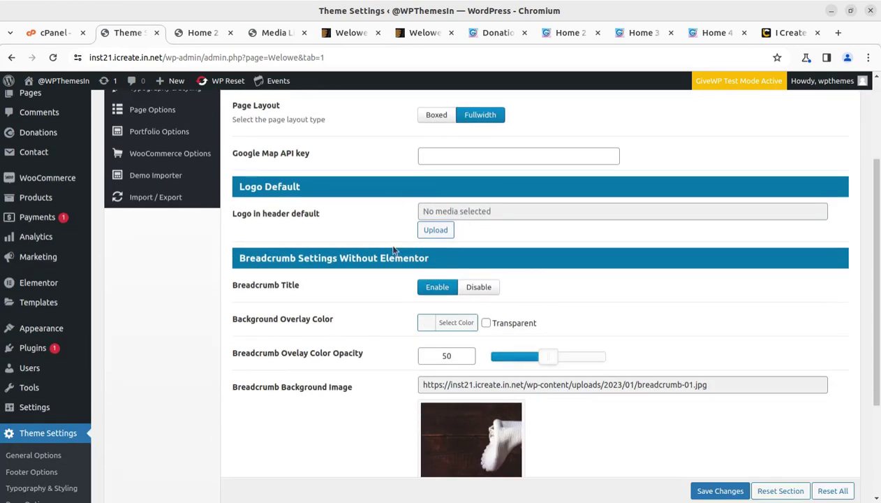
- Look through the rest of the Welowe theme settings, from the breadcrumb options through footer, typography, page, portfolio, WooCommerce and Demo Importer
{"action": "scroll", "coordinate": [394, 248], "scroll_direction": "down", "scroll_amount": 2}
{"action": "scroll", "coordinate": [387, 316], "scroll_direction": "down", "scroll_amount": 2}
{"action": "scroll", "coordinate": [388, 315], "scroll_direction": "up", "scroll_amount": 8}
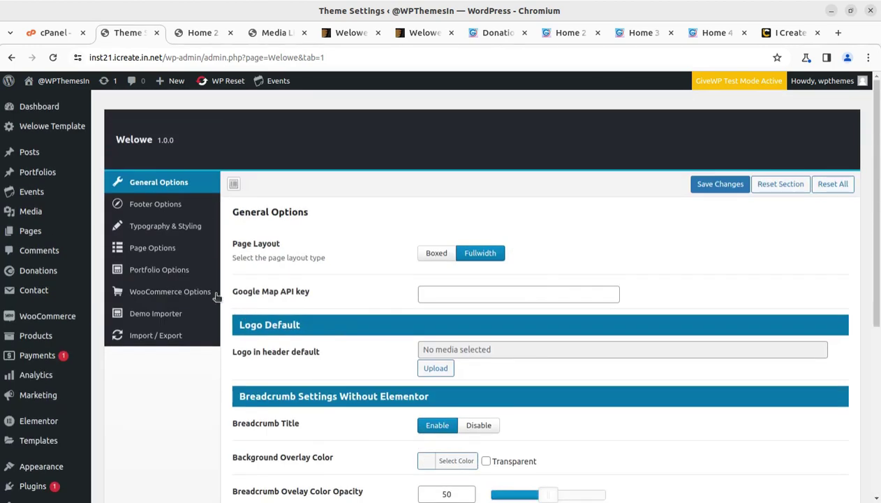
{"action": "left_click", "coordinate": [156, 208]}
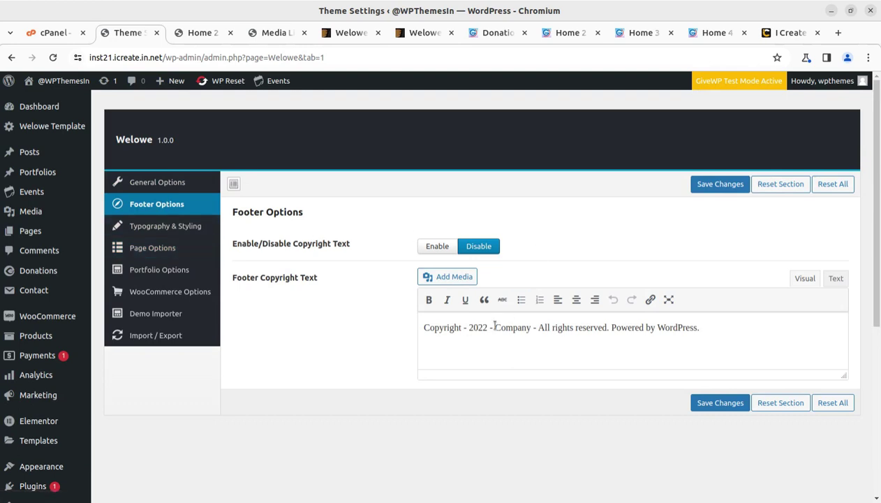
{"action": "left_click", "coordinate": [158, 228]}
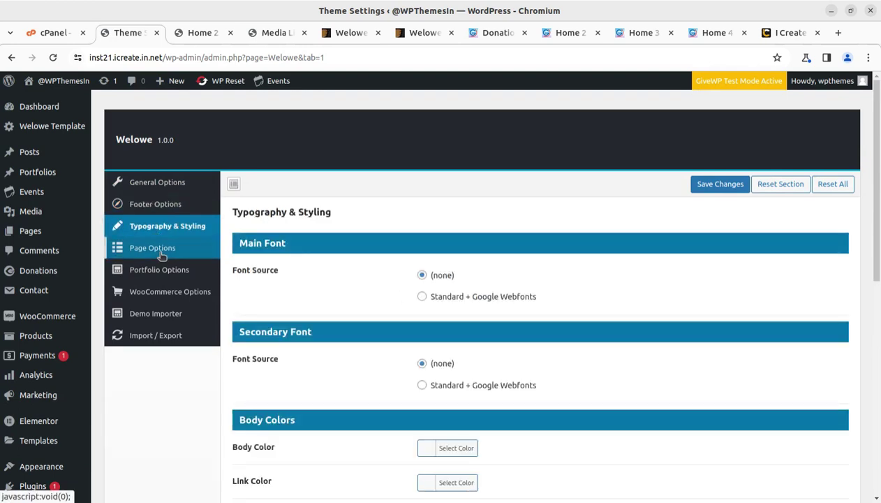
{"action": "left_click", "coordinate": [160, 249]}
{"action": "left_click", "coordinate": [159, 275]}
{"action": "left_click", "coordinate": [159, 296]}
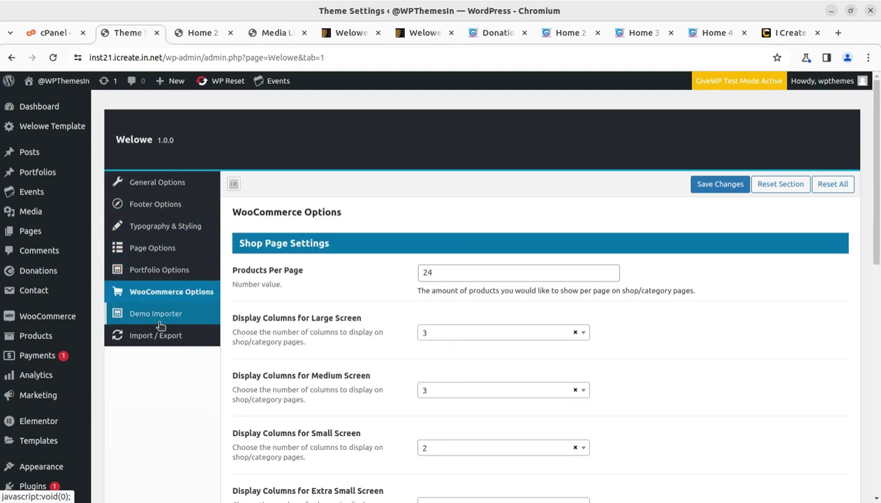
{"action": "left_click", "coordinate": [159, 321]}
{"action": "scroll", "coordinate": [182, 393], "scroll_direction": "down", "scroll_amount": 3}
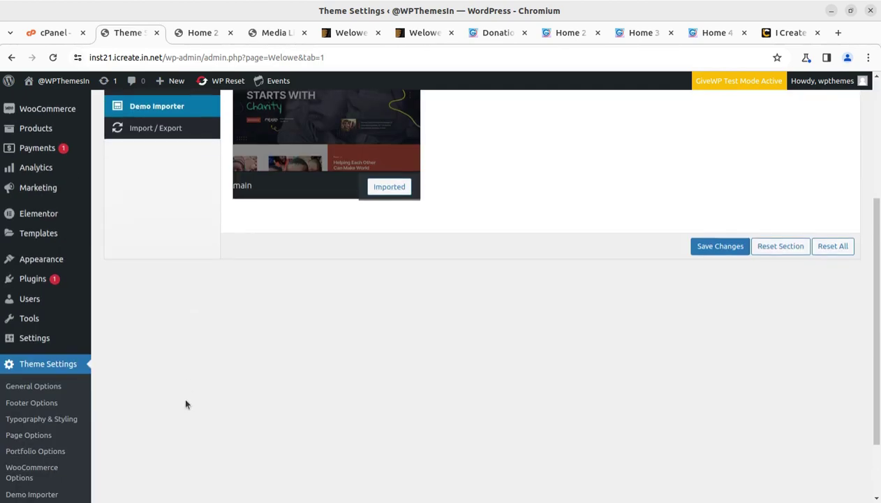
- Open the Slider Revolution overview, dismiss its welcome dialog and examine the imported slider modules
{"action": "scroll", "coordinate": [186, 404], "scroll_direction": "down", "scroll_amount": 1}
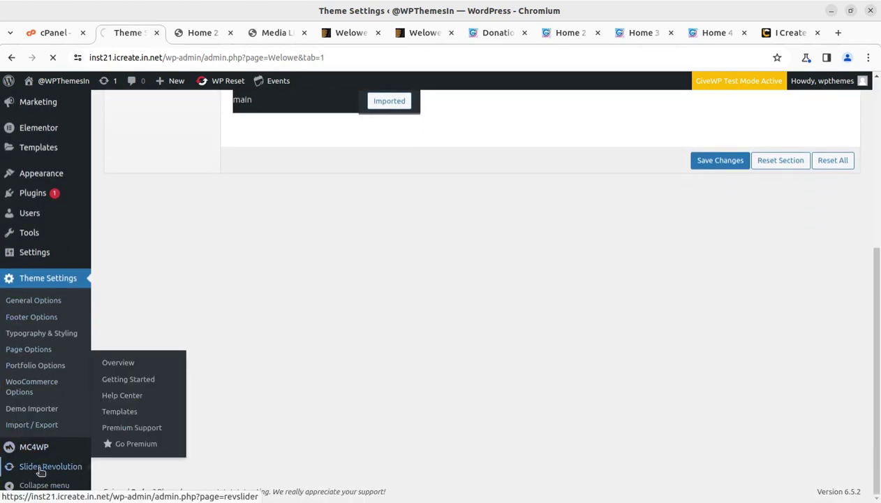
{"action": "left_click", "coordinate": [40, 470]}
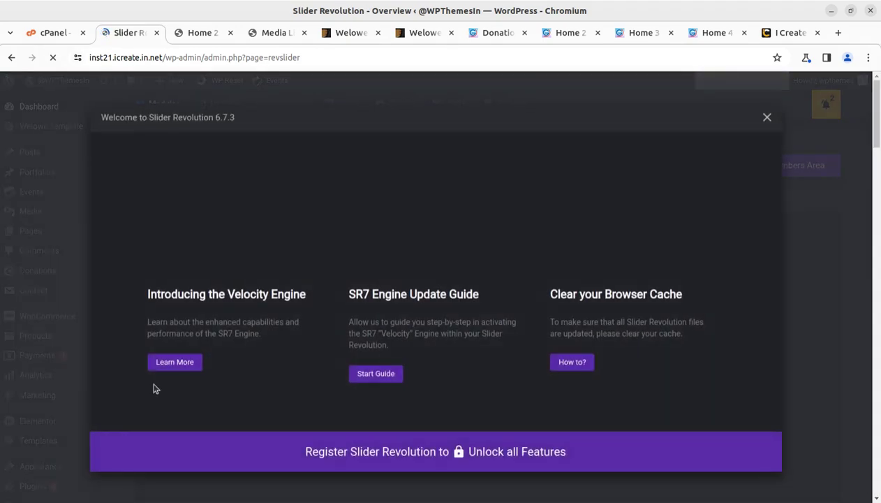
{"action": "left_click", "coordinate": [764, 123]}
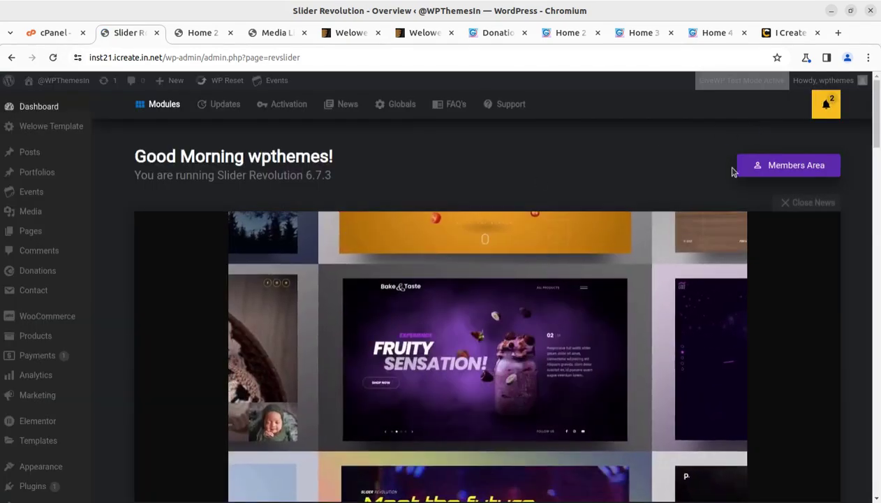
{"action": "scroll", "coordinate": [463, 224], "scroll_direction": "down", "scroll_amount": 4}
{"action": "scroll", "coordinate": [403, 340], "scroll_direction": "down", "scroll_amount": 5}
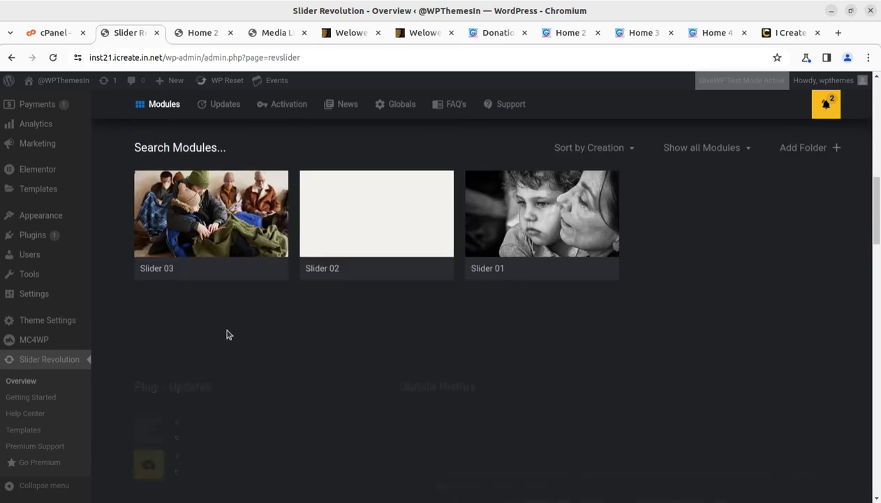
{"action": "mouse_move", "coordinate": [570, 227]}
{"action": "mouse_move", "coordinate": [235, 253]}
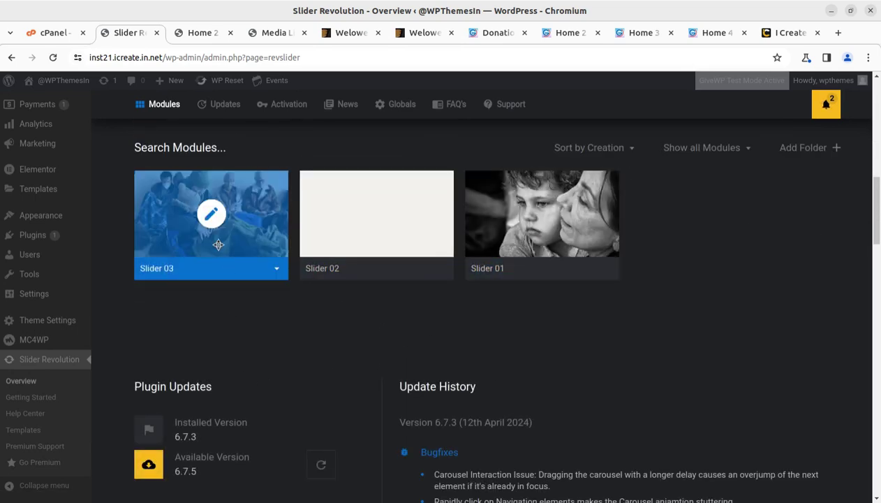
- Open Slider 01 in the slide editor and inspect the content of its "Humanity starts with" and "Charity" text layers
{"action": "mouse_move", "coordinate": [520, 217]}
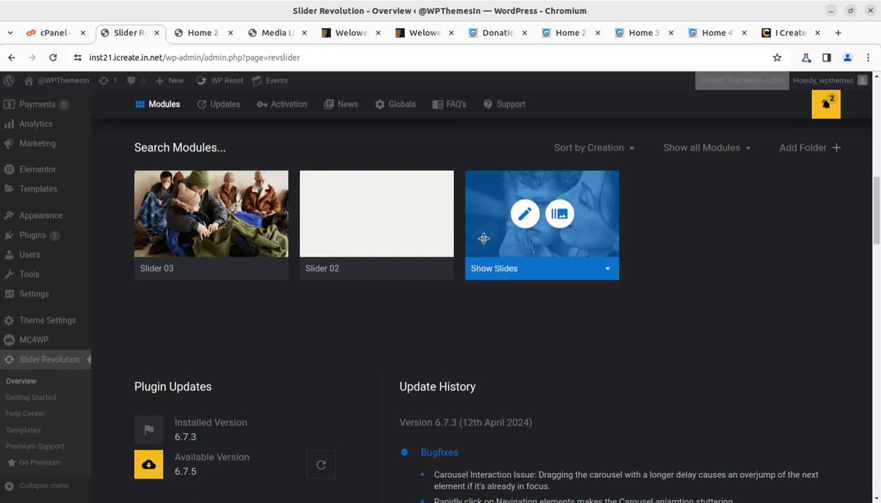
{"action": "left_click", "coordinate": [524, 217]}
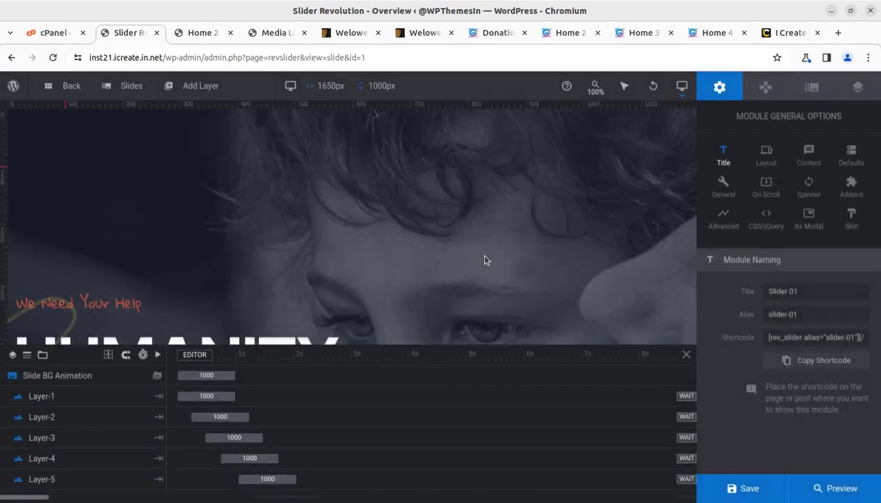
{"action": "scroll", "coordinate": [299, 216], "scroll_direction": "down", "scroll_amount": 2}
{"action": "scroll", "coordinate": [291, 222], "scroll_direction": "up", "scroll_amount": 1}
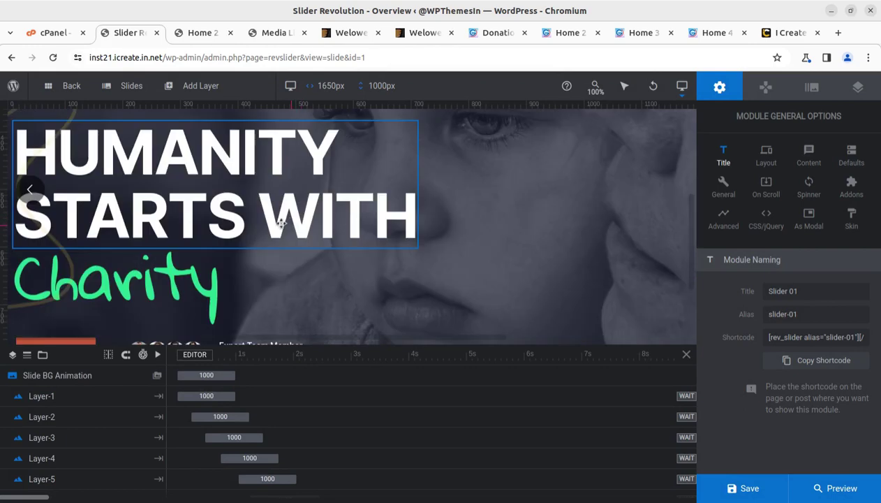
{"action": "left_click", "coordinate": [280, 222]}
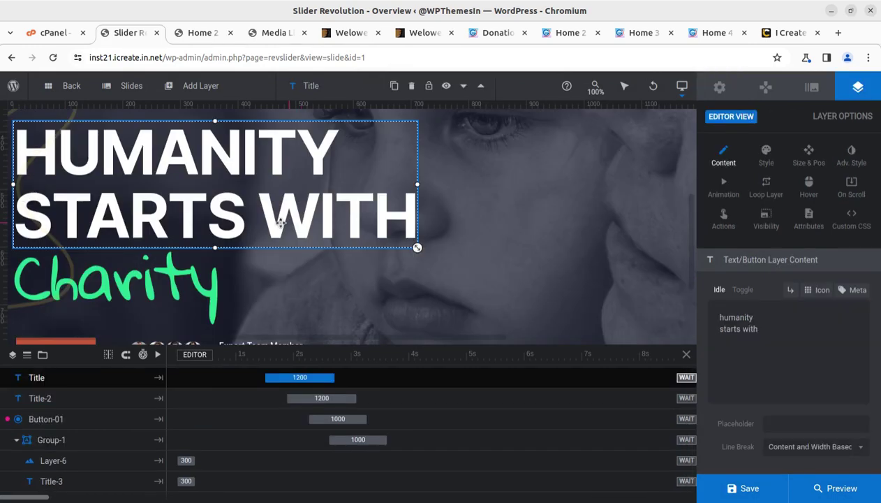
{"action": "left_click", "coordinate": [195, 296]}
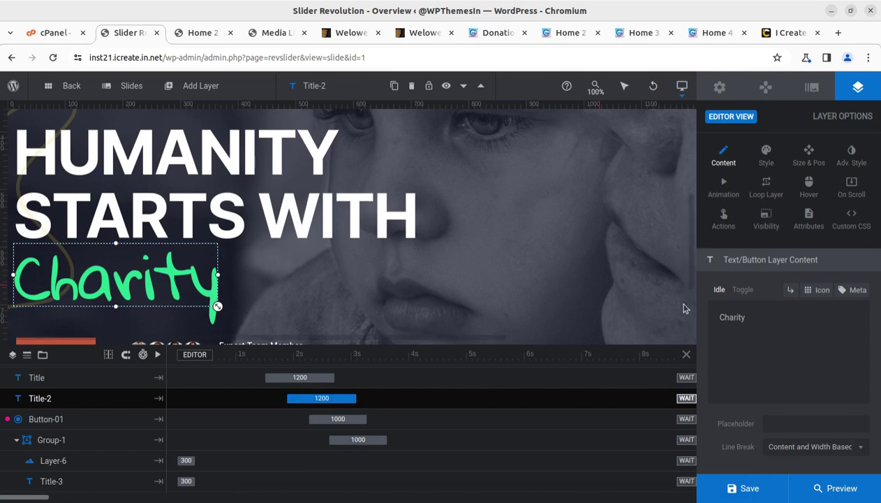
- Return to the Slider Revolution overview, decline usage data sharing and view the actions available for Slider 01
{"action": "left_click", "coordinate": [48, 87]}
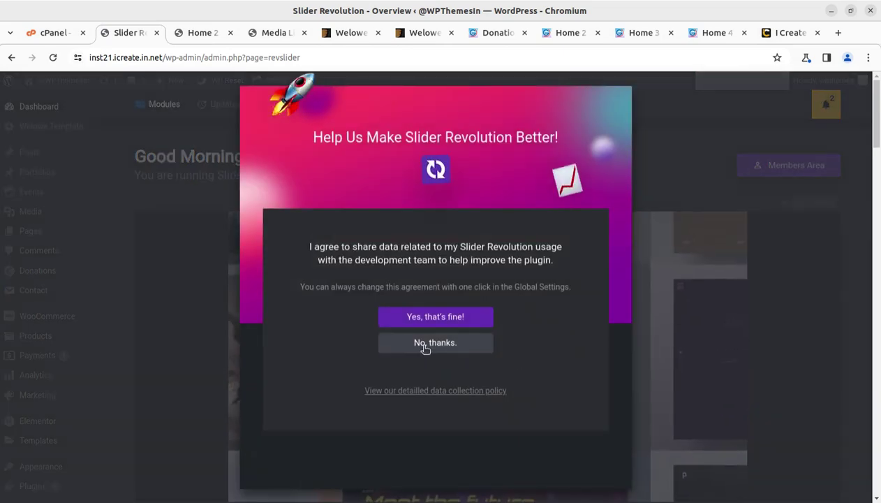
{"action": "left_click", "coordinate": [424, 347]}
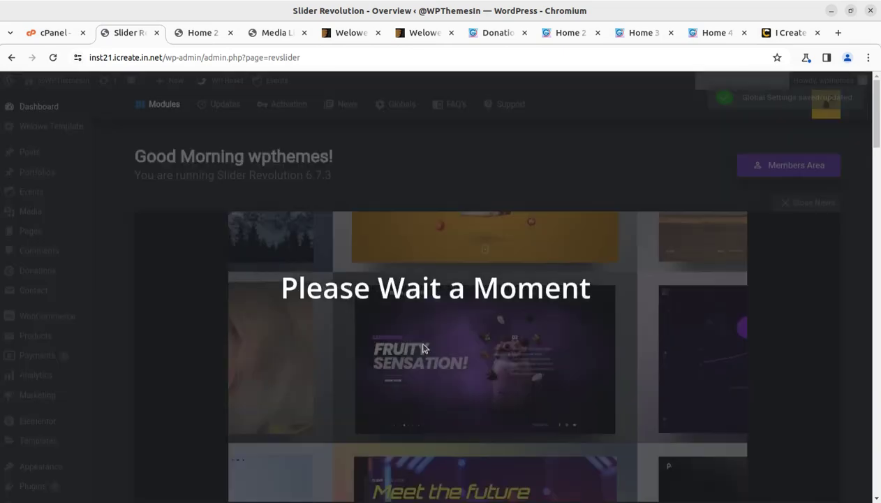
{"action": "scroll", "coordinate": [391, 349], "scroll_direction": "down", "scroll_amount": 10}
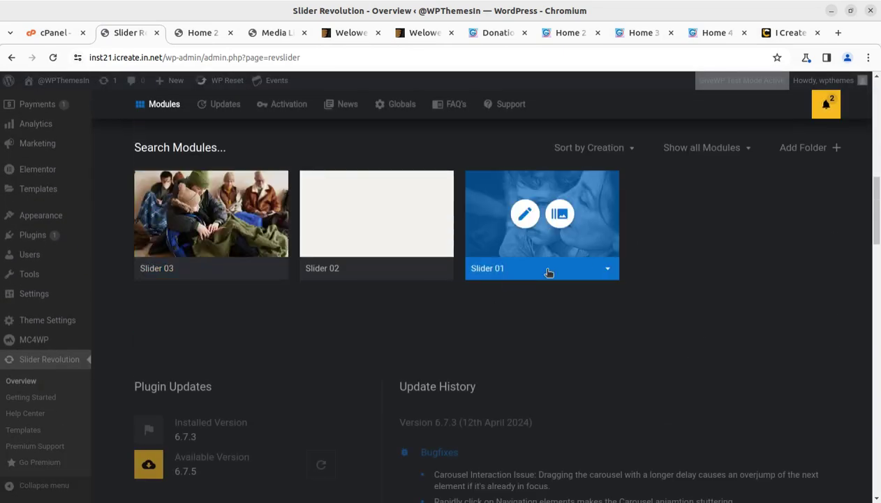
{"action": "left_click", "coordinate": [608, 271]}
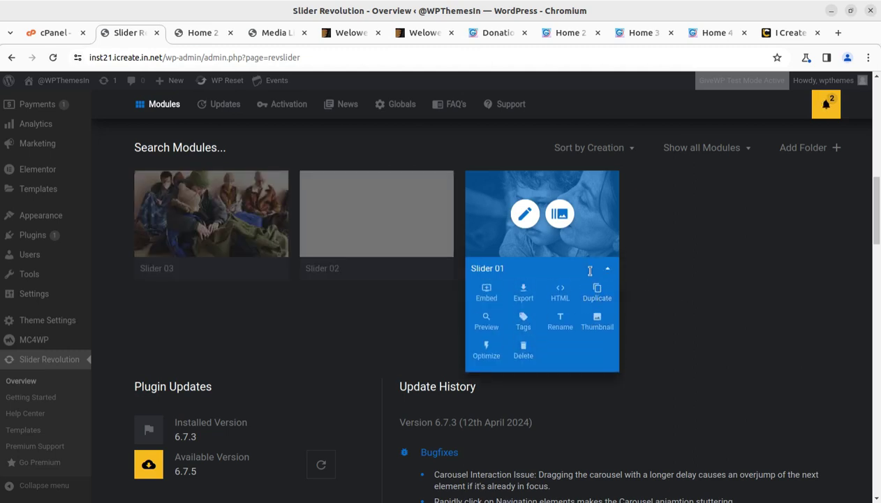
{"action": "scroll", "coordinate": [660, 299], "scroll_direction": "up", "scroll_amount": 10}
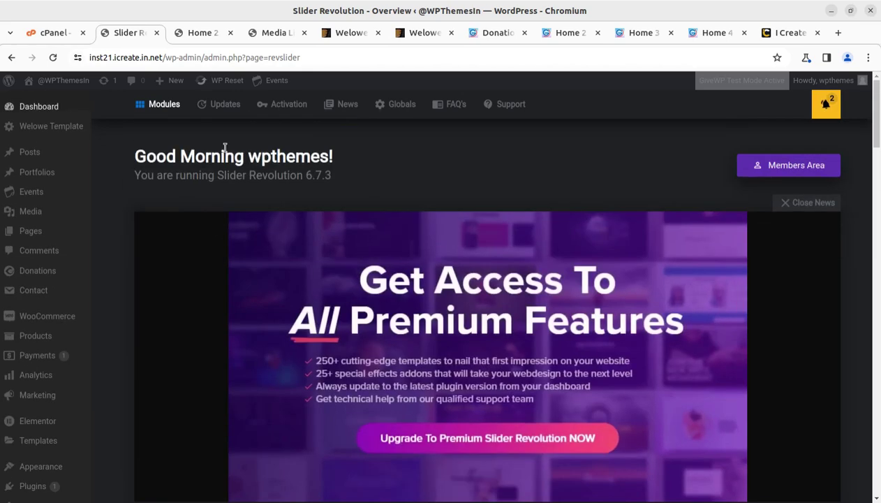
- Leave Slider Revolution for the WordPress dashboard, open the site's front page in a separate browser tab and close the Media Library tab
{"action": "left_click", "coordinate": [38, 111]}
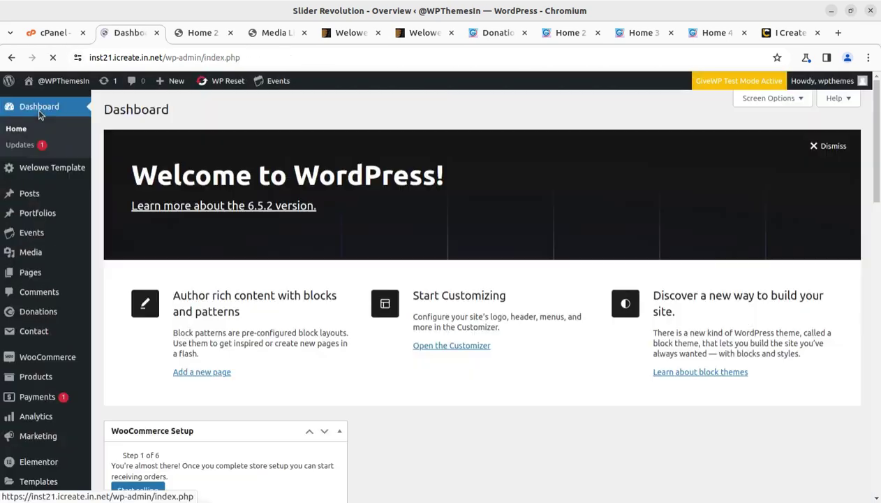
{"action": "left_click", "coordinate": [202, 38]}
{"action": "mouse_move", "coordinate": [60, 82]}
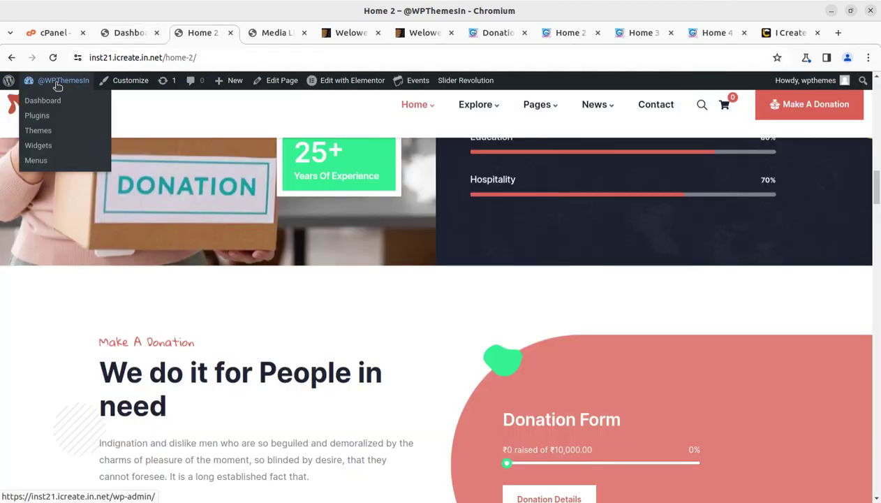
{"action": "middle_click", "coordinate": [42, 102]}
{"action": "left_click", "coordinate": [250, 33]}
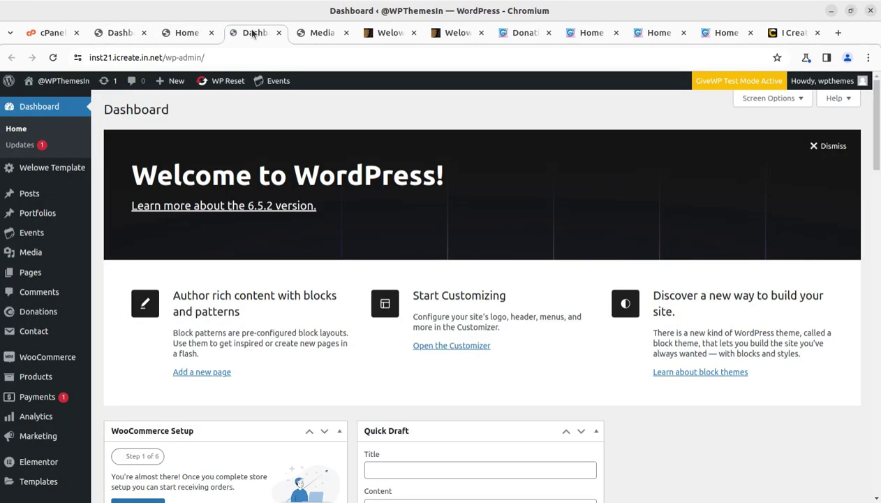
{"action": "mouse_move", "coordinate": [59, 82]}
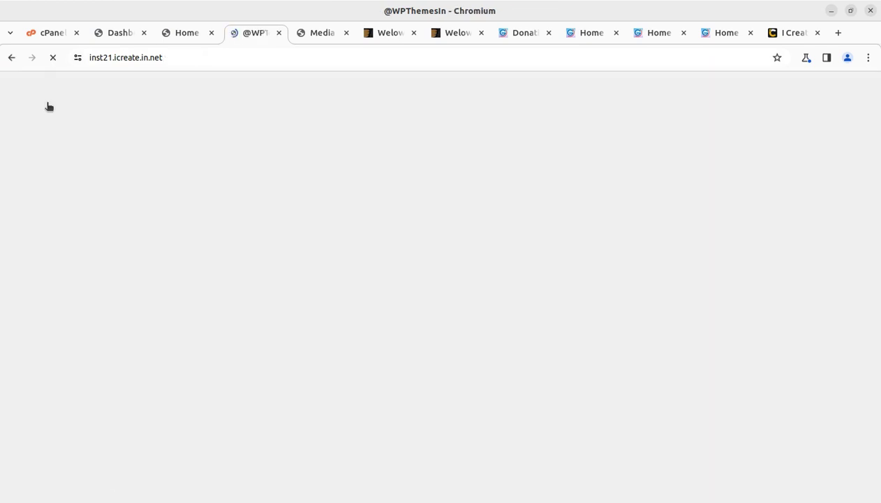
{"action": "left_click", "coordinate": [335, 35]}
{"action": "left_click", "coordinate": [347, 33]}
{"action": "left_click", "coordinate": [260, 38]}
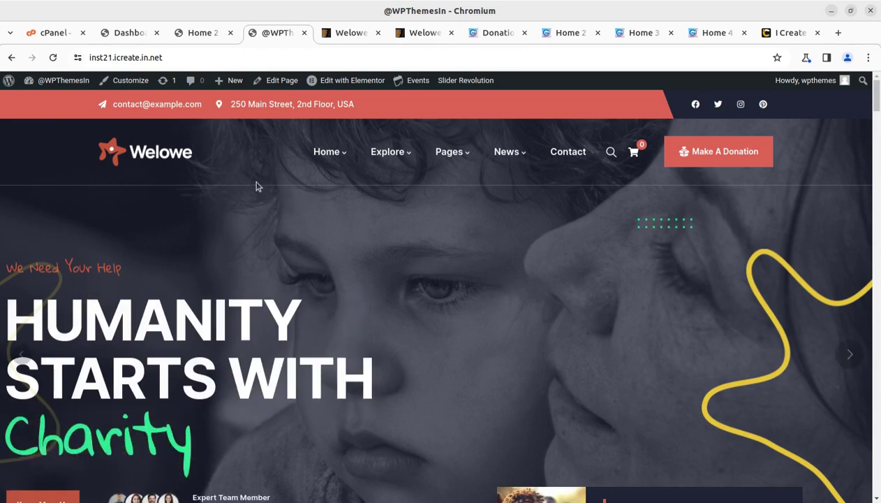
- Open the Home 1 page in Elementor and inspect the content settings of the About Us heading block
{"action": "left_click", "coordinate": [347, 82]}
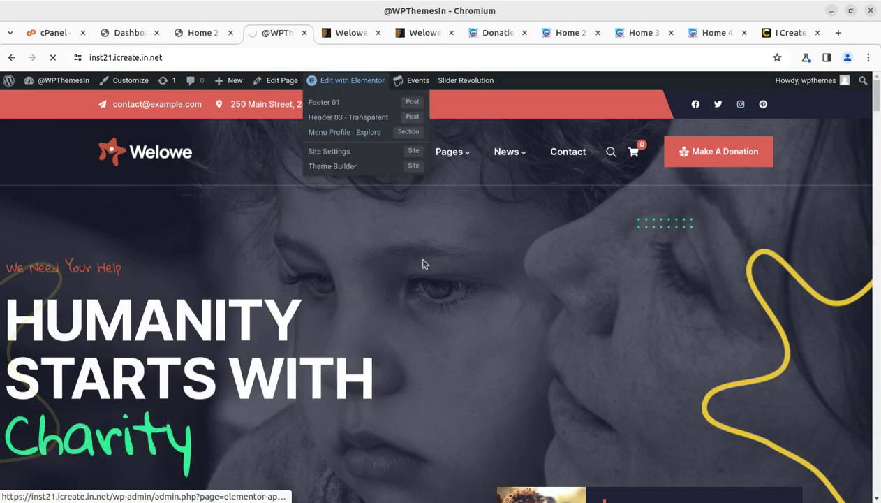
{"action": "scroll", "coordinate": [430, 260], "scroll_direction": "down", "scroll_amount": 10}
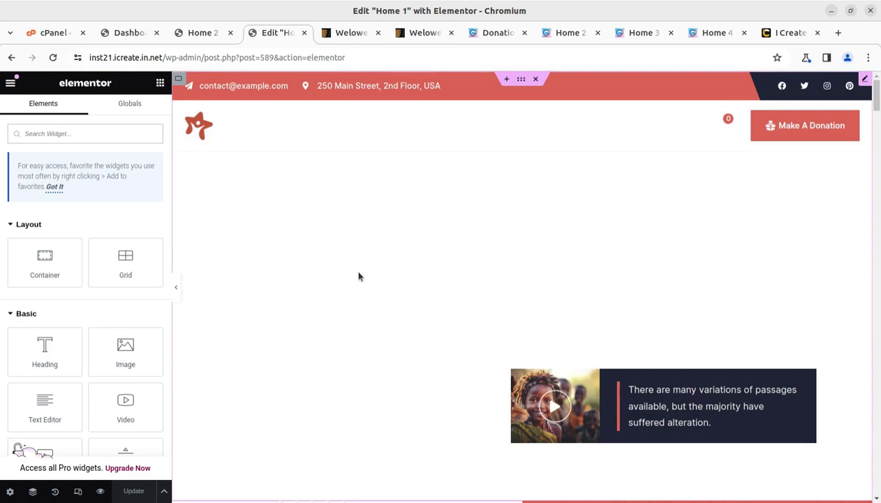
{"action": "scroll", "coordinate": [425, 261], "scroll_direction": "down", "scroll_amount": 4}
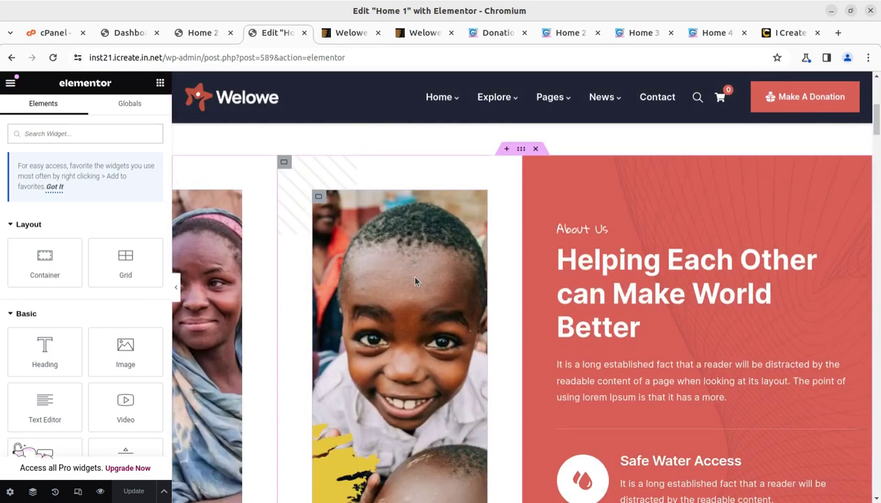
{"action": "left_click", "coordinate": [652, 246]}
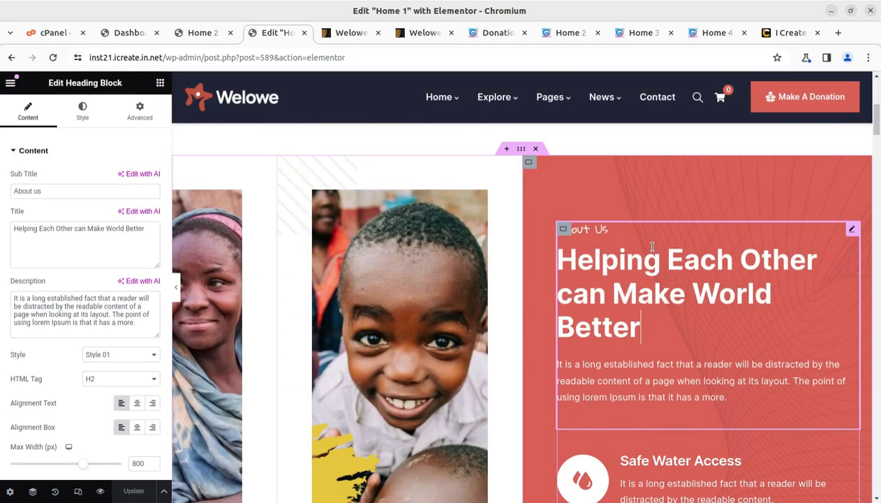
{"action": "scroll", "coordinate": [664, 252], "scroll_direction": "down", "scroll_amount": 4}
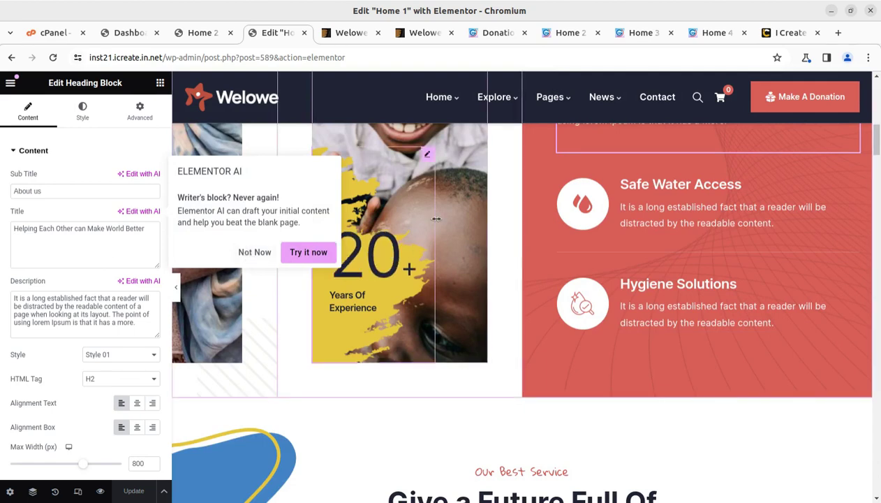
- Inspect the Elementor settings of the Hygiene Solutions icon box and the services carousel on Home 1
{"action": "scroll", "coordinate": [424, 231], "scroll_direction": "up", "scroll_amount": 3}
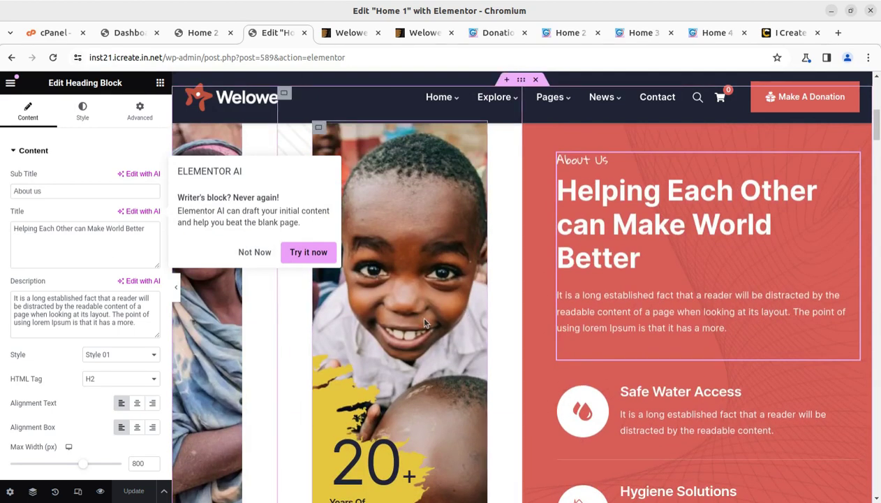
{"action": "scroll", "coordinate": [425, 323], "scroll_direction": "down", "scroll_amount": 2}
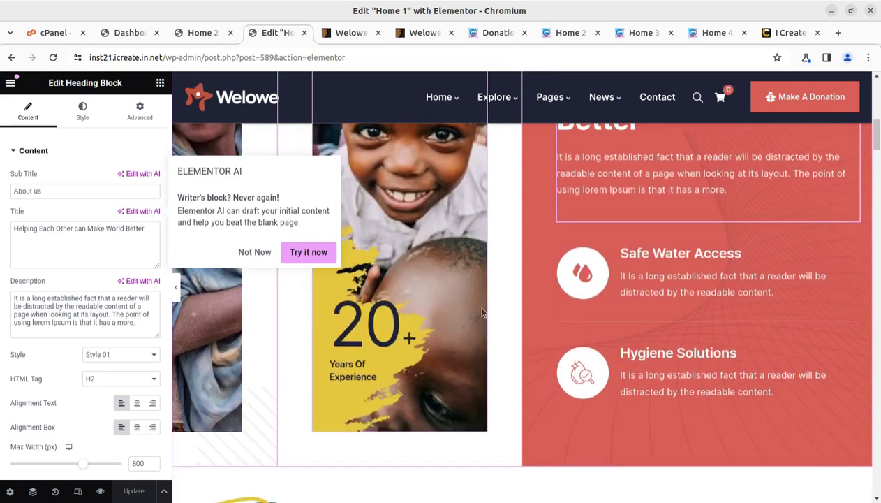
{"action": "left_click", "coordinate": [724, 295]}
{"action": "left_click", "coordinate": [704, 351]}
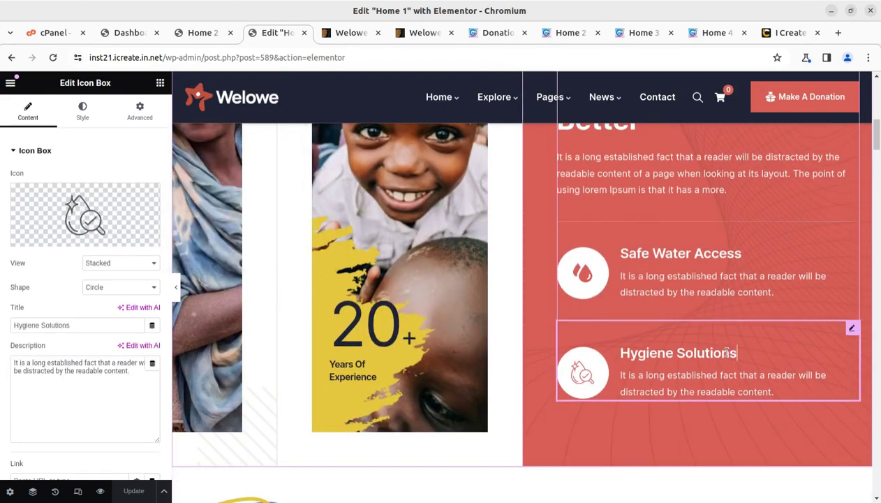
{"action": "scroll", "coordinate": [717, 356], "scroll_direction": "down", "scroll_amount": 6}
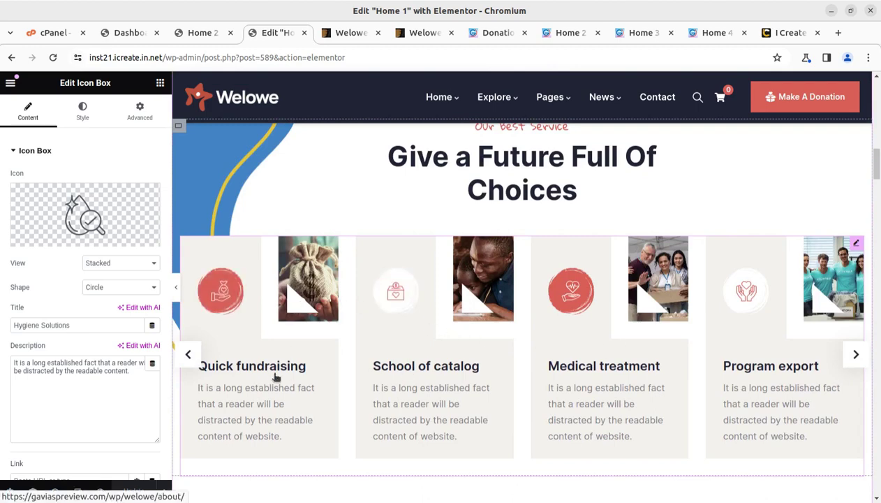
{"action": "left_click", "coordinate": [268, 399]}
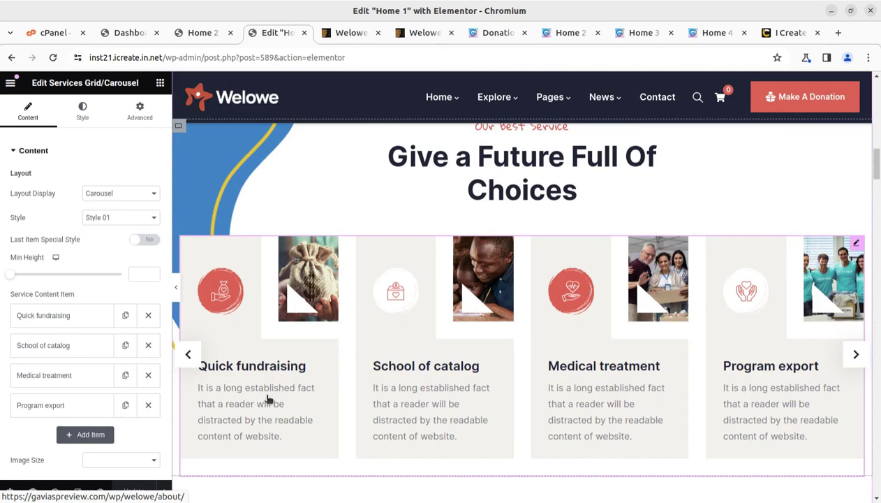
- Try to exit the Elementor editor with This Post as the exit destination, cancelling at the leave-site prompt
{"action": "left_click", "coordinate": [267, 398]}
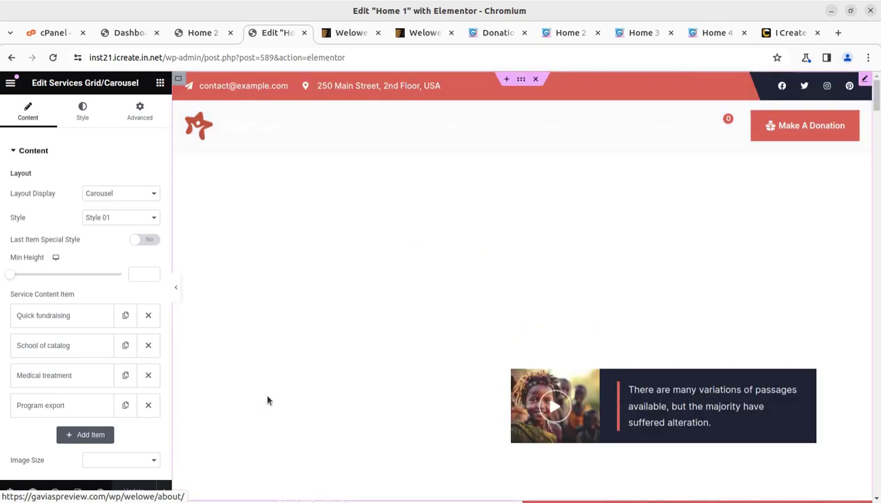
{"action": "left_click", "coordinate": [11, 82]}
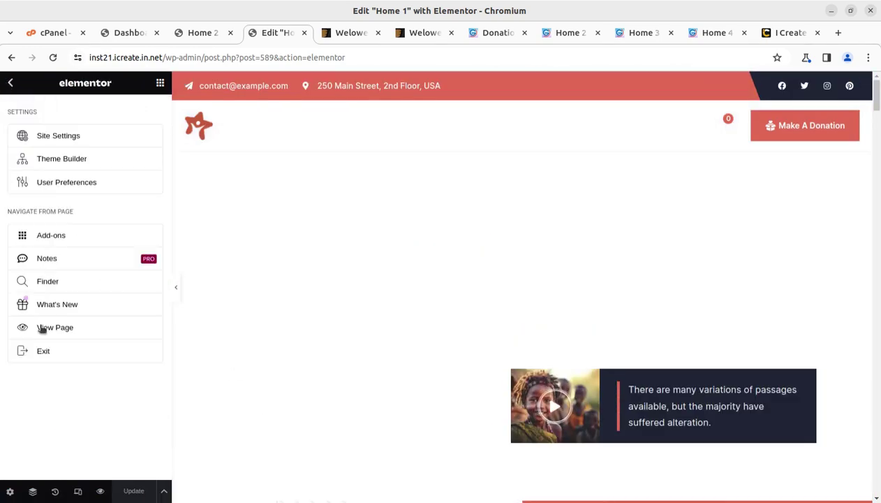
{"action": "left_click", "coordinate": [44, 352]}
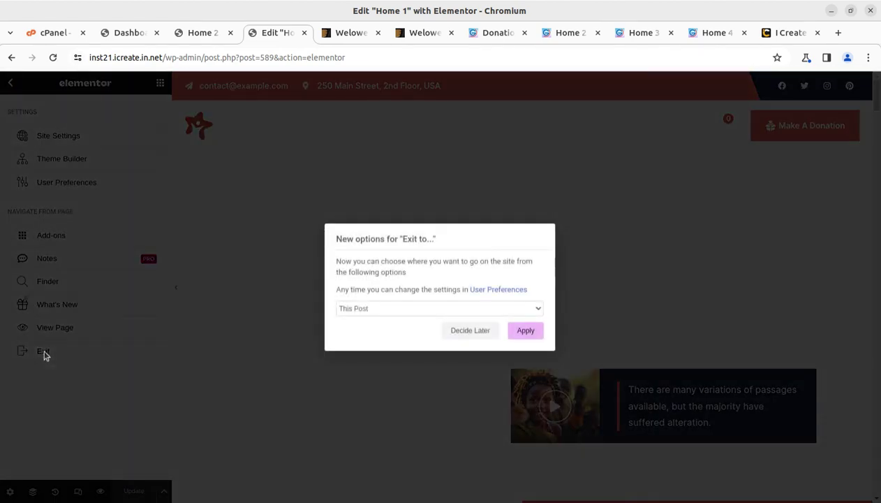
{"action": "left_click", "coordinate": [522, 334]}
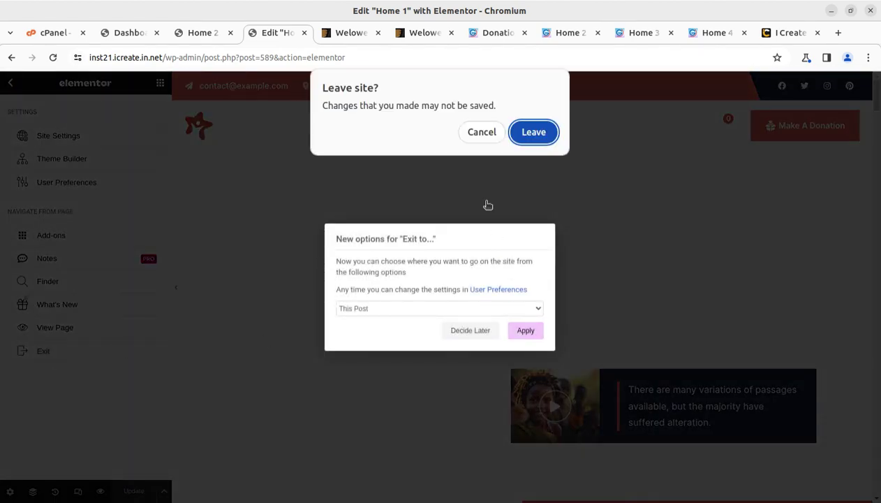
{"action": "left_click", "coordinate": [480, 132]}
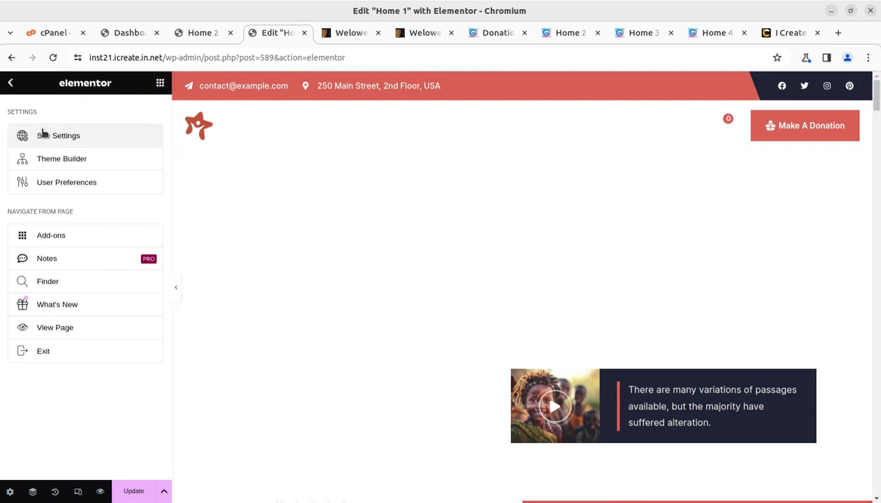
- Visit the site's front page from the WordPress dashboard and close the separate Home 2 browser tab
{"action": "left_click", "coordinate": [120, 33]}
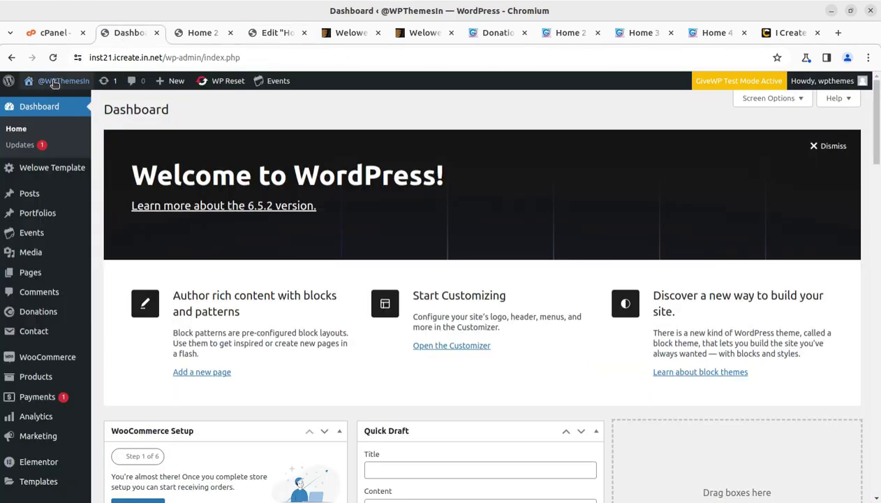
{"action": "left_click", "coordinate": [45, 102]}
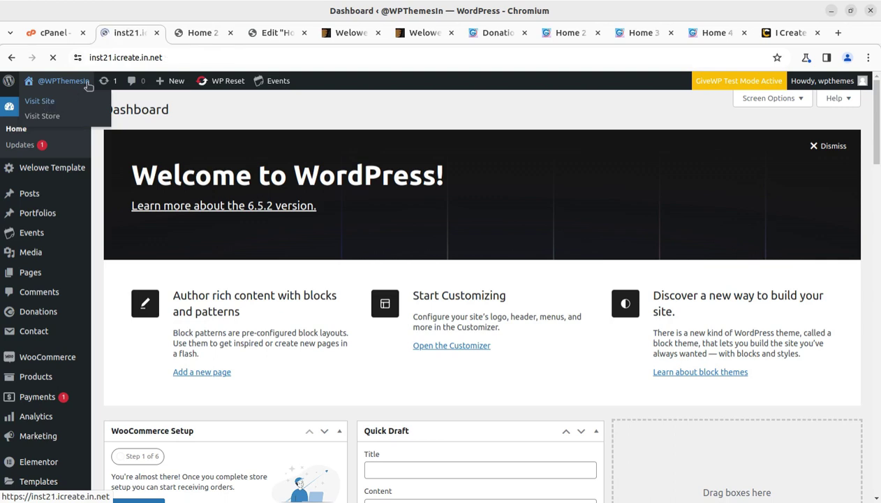
{"action": "left_click", "coordinate": [230, 33]}
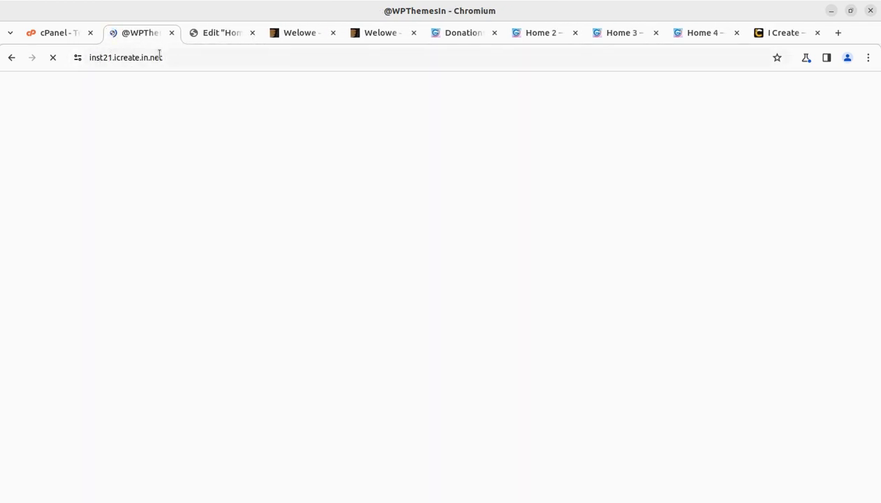
{"action": "left_click", "coordinate": [292, 35]}
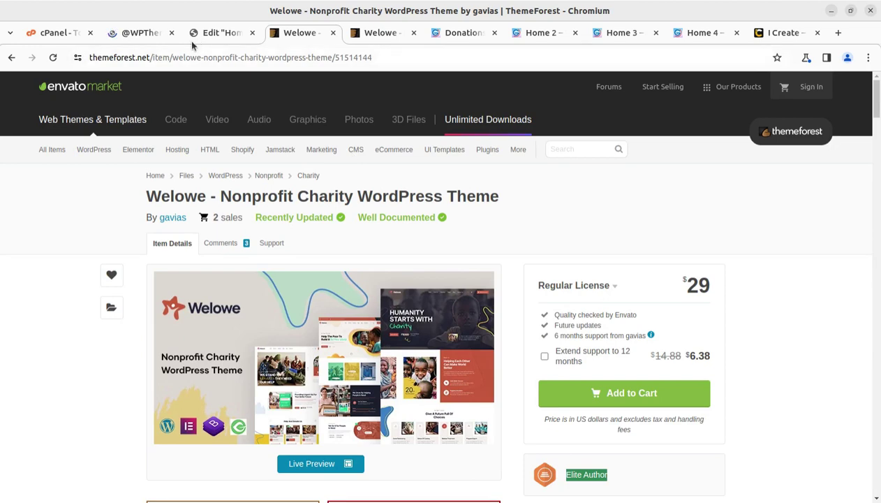
{"action": "left_click", "coordinate": [144, 35]}
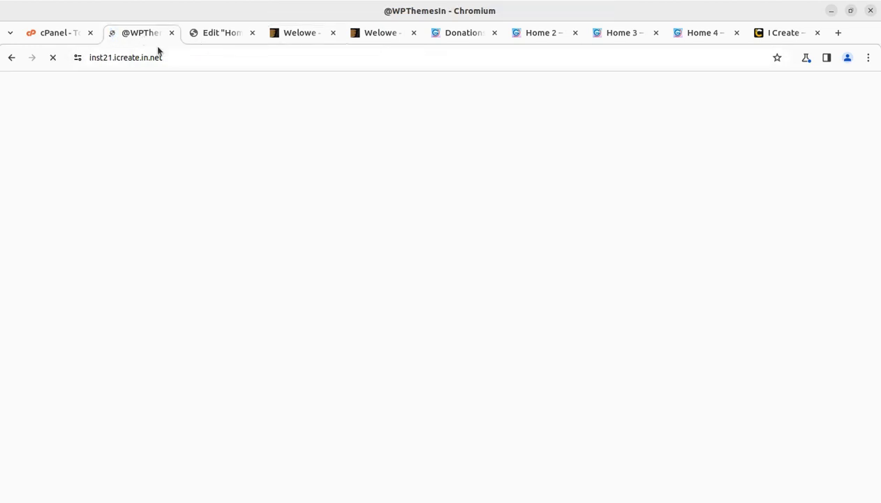
{"action": "left_click", "coordinate": [222, 32]}
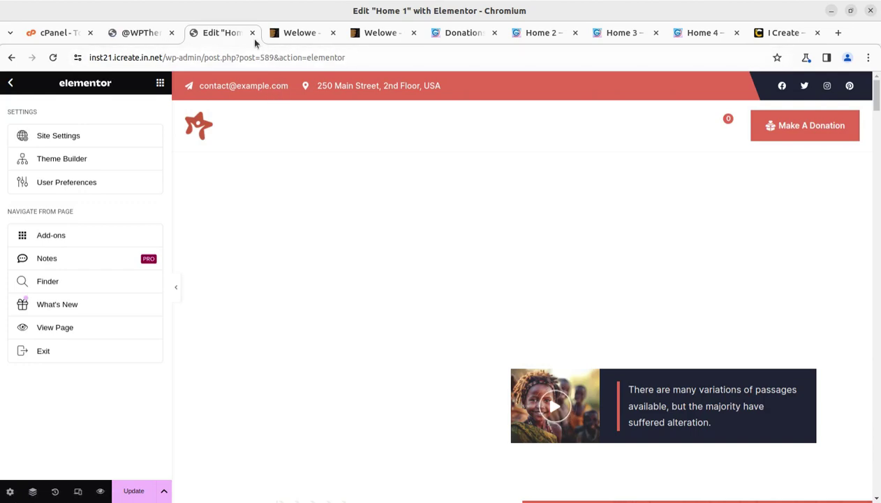
- Examine the Welowe theme's ThemeForest page, covering the Regular License price, author, compatibility and software version details
{"action": "left_click", "coordinate": [296, 35]}
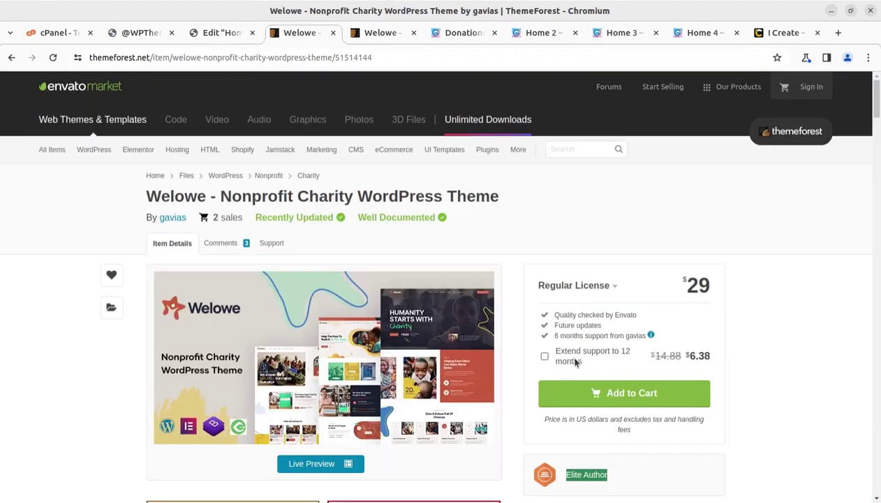
{"action": "left_click_drag", "start_coordinate": [689, 285], "coordinate": [707, 287]}
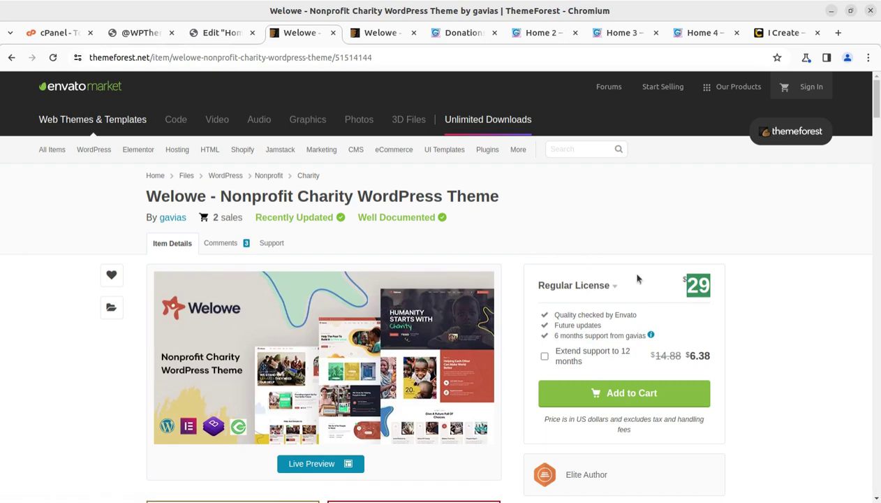
{"action": "scroll", "coordinate": [627, 269], "scroll_direction": "down", "scroll_amount": 3}
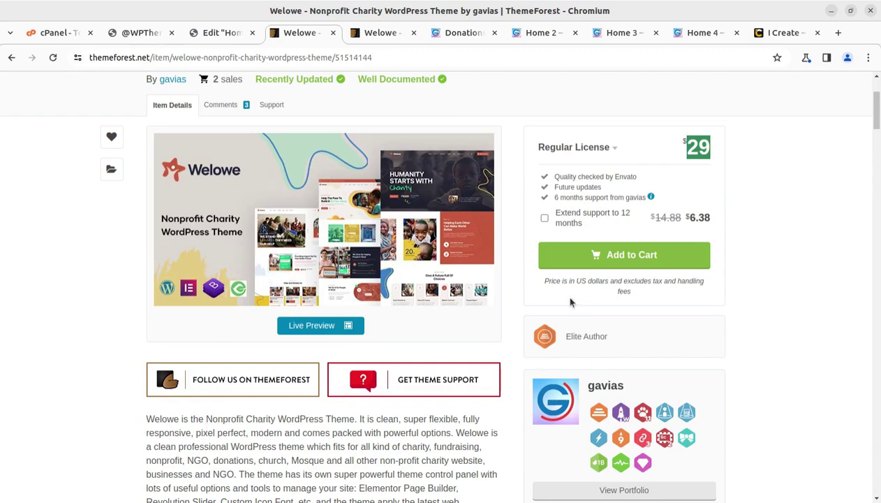
{"action": "scroll", "coordinate": [731, 305], "scroll_direction": "down", "scroll_amount": 4}
{"action": "scroll", "coordinate": [634, 302], "scroll_direction": "down", "scroll_amount": 3}
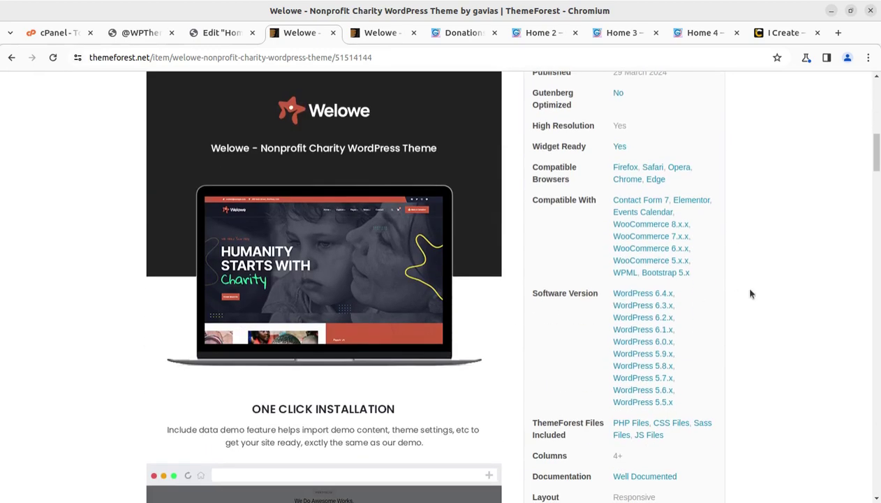
{"action": "scroll", "coordinate": [405, 324], "scroll_direction": "down", "scroll_amount": 3}
{"action": "scroll", "coordinate": [410, 330], "scroll_direction": "up", "scroll_amount": 3}
{"action": "scroll", "coordinate": [410, 330], "scroll_direction": "up", "scroll_amount": 10}
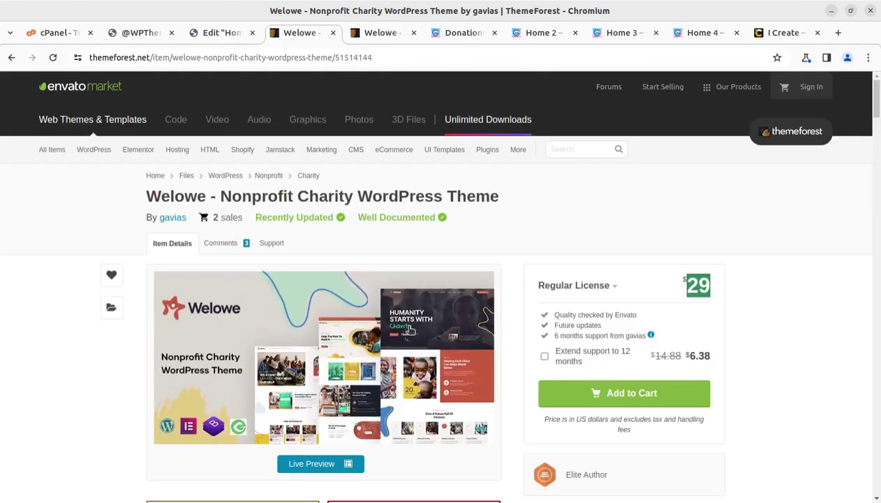
- Check the installed site's front page, looking over its header, hero slider and the content below
{"action": "left_click", "coordinate": [131, 39]}
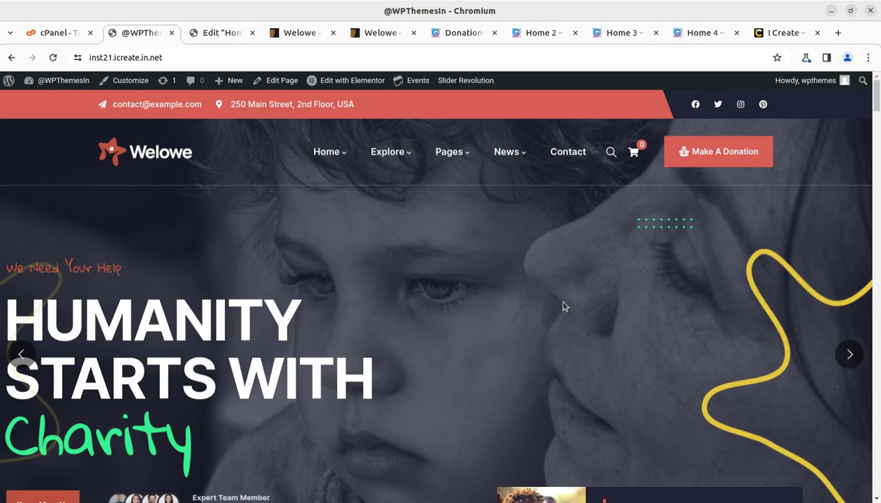
{"action": "scroll", "coordinate": [564, 306], "scroll_direction": "down", "scroll_amount": 5}
{"action": "scroll", "coordinate": [565, 306], "scroll_direction": "up", "scroll_amount": 5}
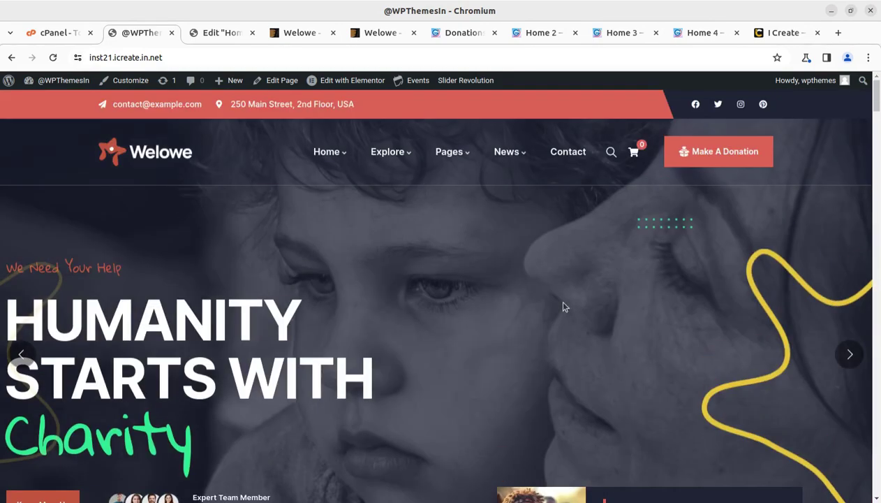
- Compare the Home 2, Home 3 and Home 4 layouts on the theme author's demo site
{"action": "left_click", "coordinate": [541, 32]}
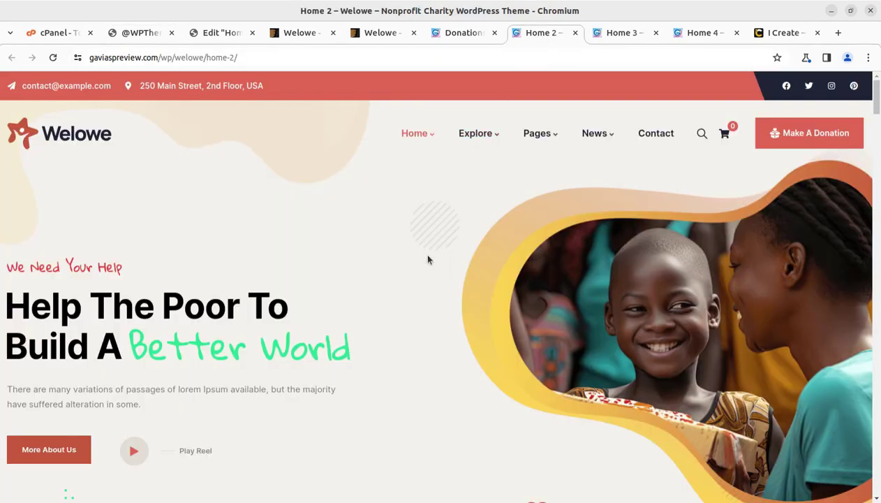
{"action": "left_click", "coordinate": [620, 32]}
{"action": "scroll", "coordinate": [475, 273], "scroll_direction": "up", "scroll_amount": 4}
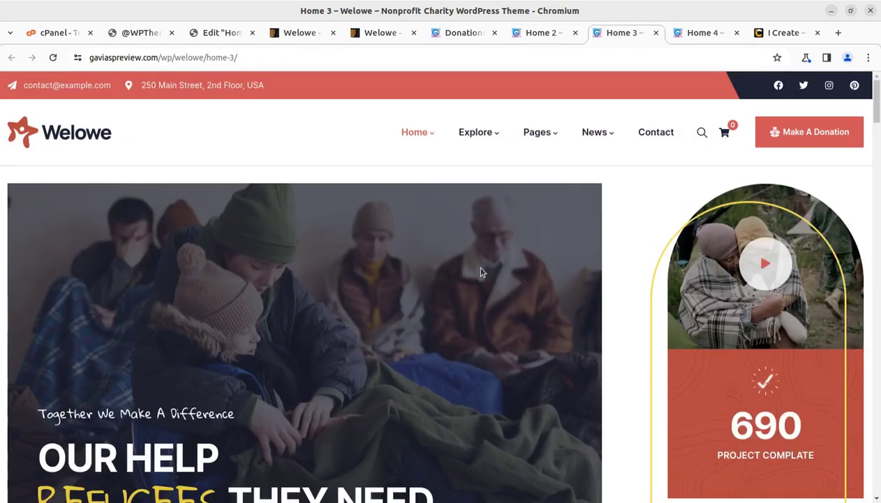
{"action": "left_click", "coordinate": [694, 33]}
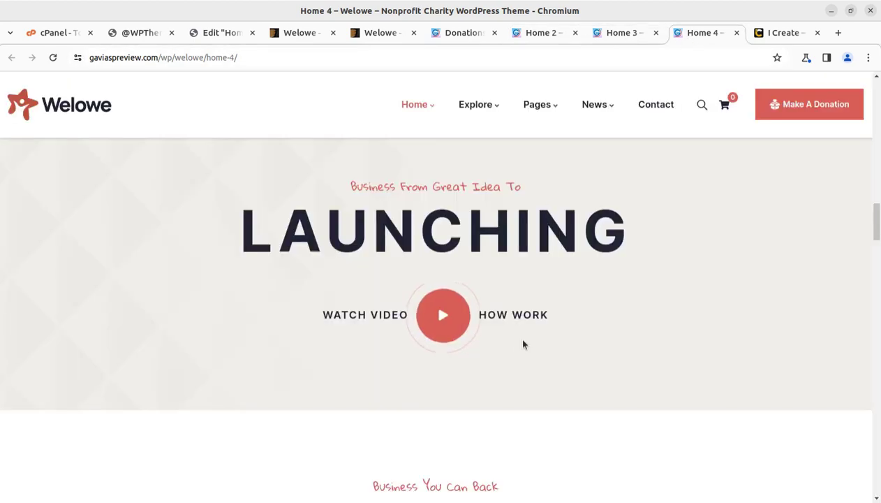
{"action": "scroll", "coordinate": [520, 343], "scroll_direction": "up", "scroll_amount": 10}
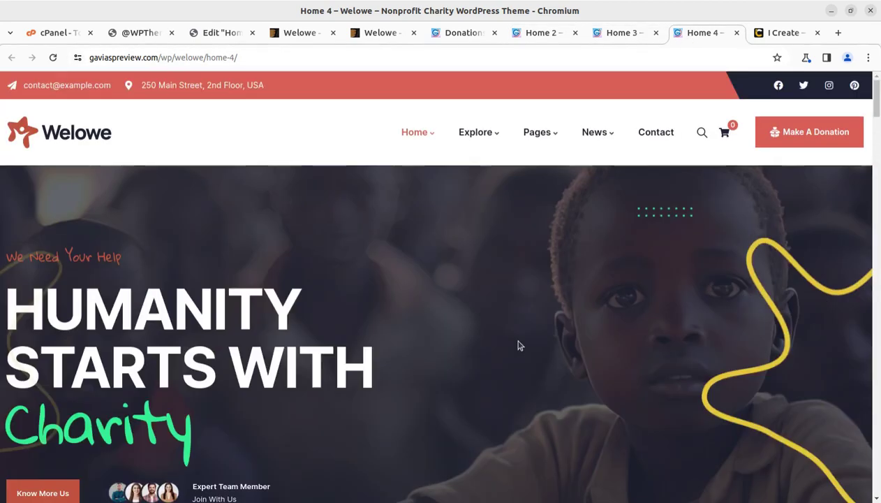